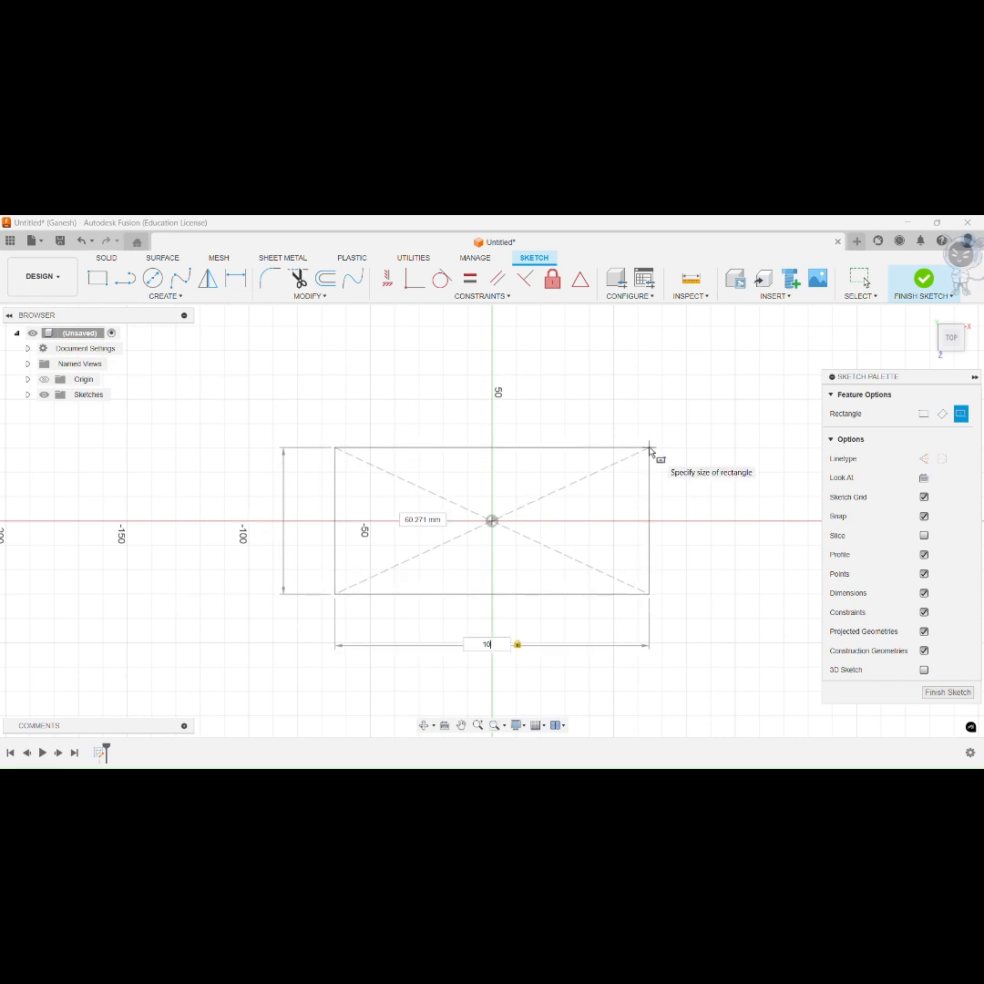
# Step: Sketch a centre rectangle at the origin, 100 mm wide and 50 mm high
pyautogui.write('00')
pyautogui.press('Tab')
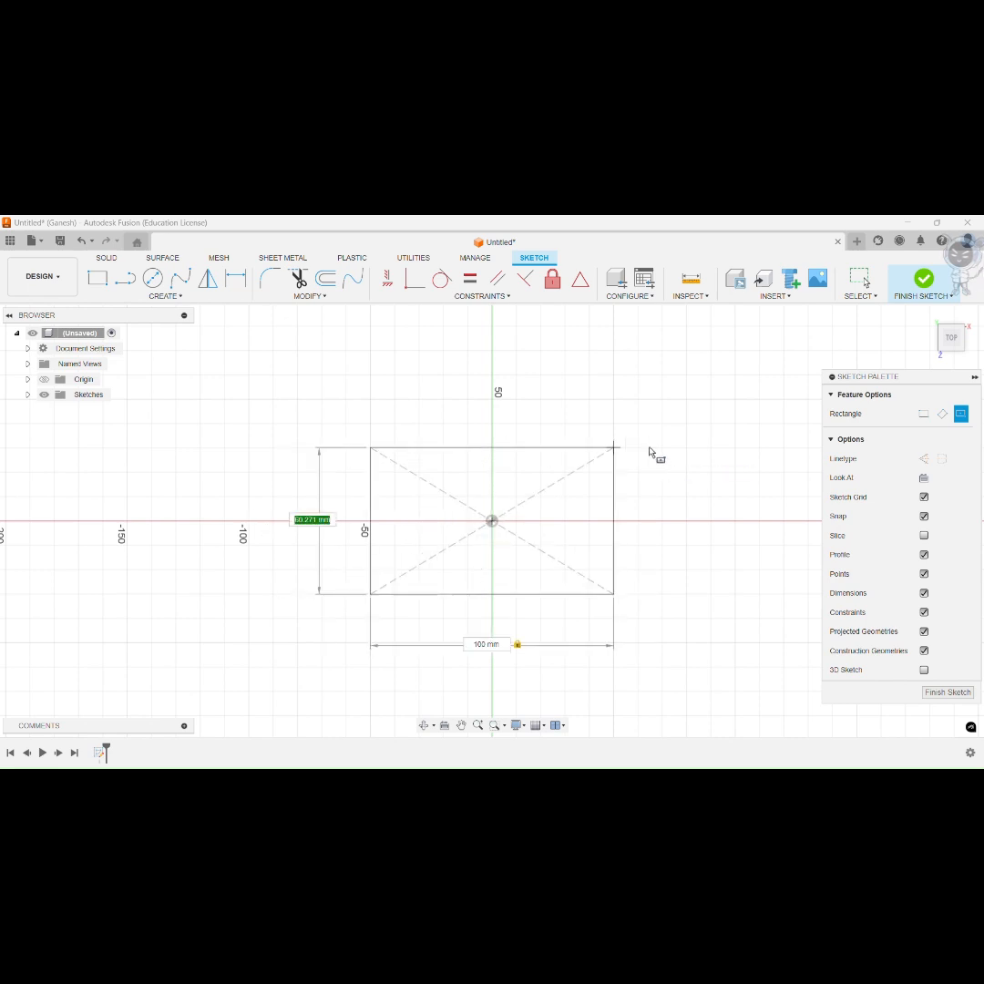
pyautogui.press('Tab')
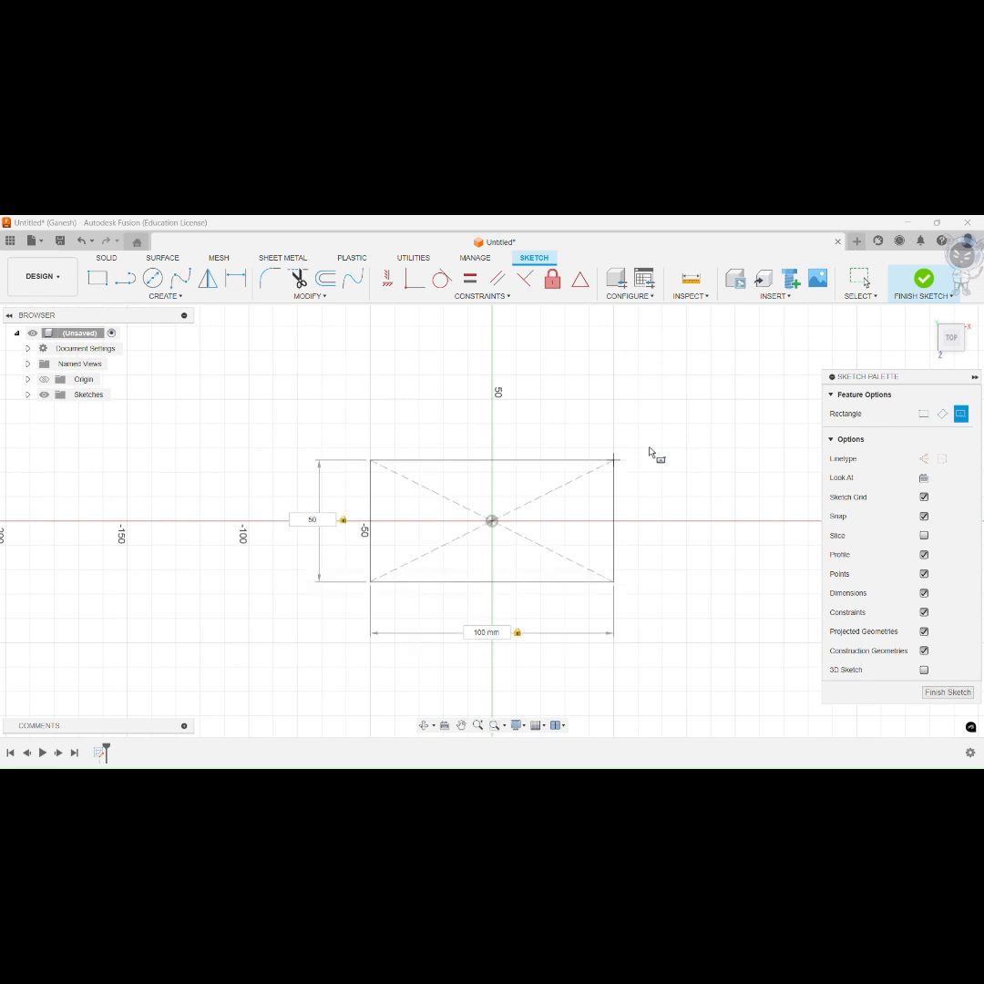
pyautogui.press('Return')
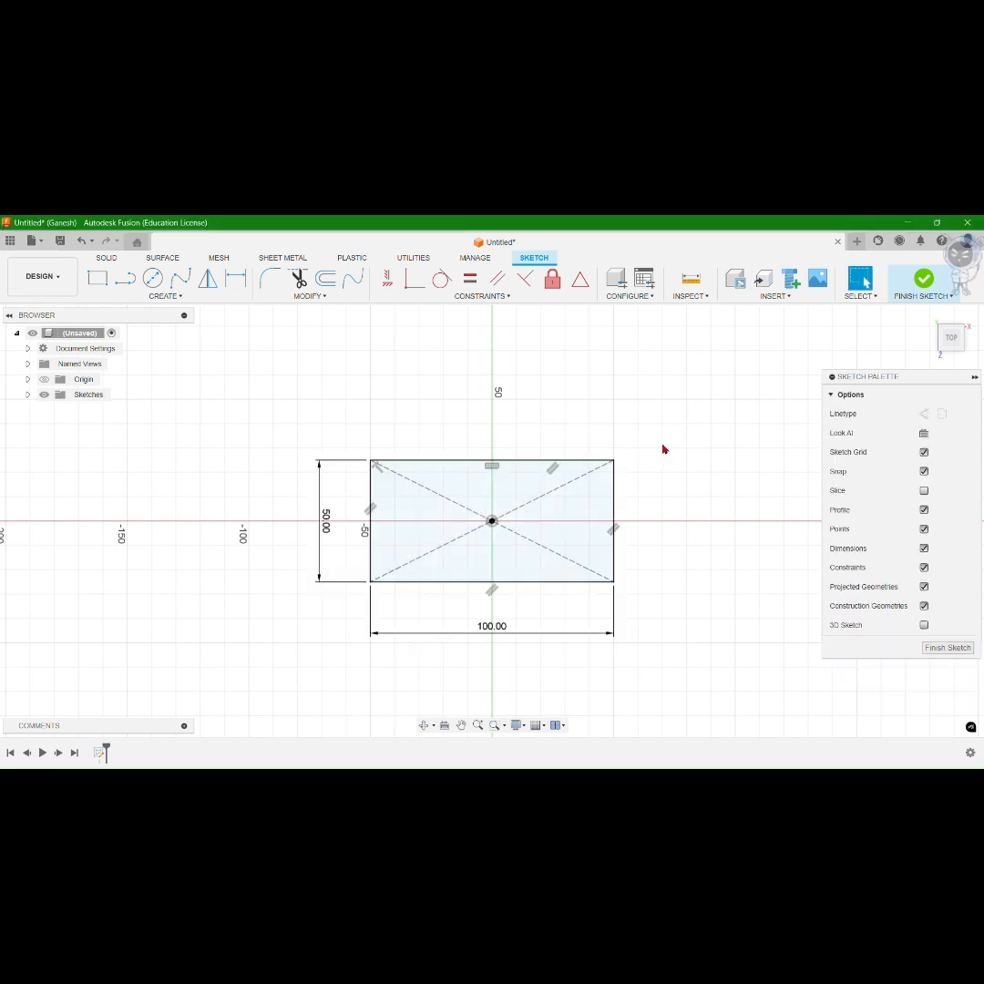
# Step: Draw a 15 mm vertical line upward from the midpoint of the rectangle's bottom edge
pyautogui.press('l')
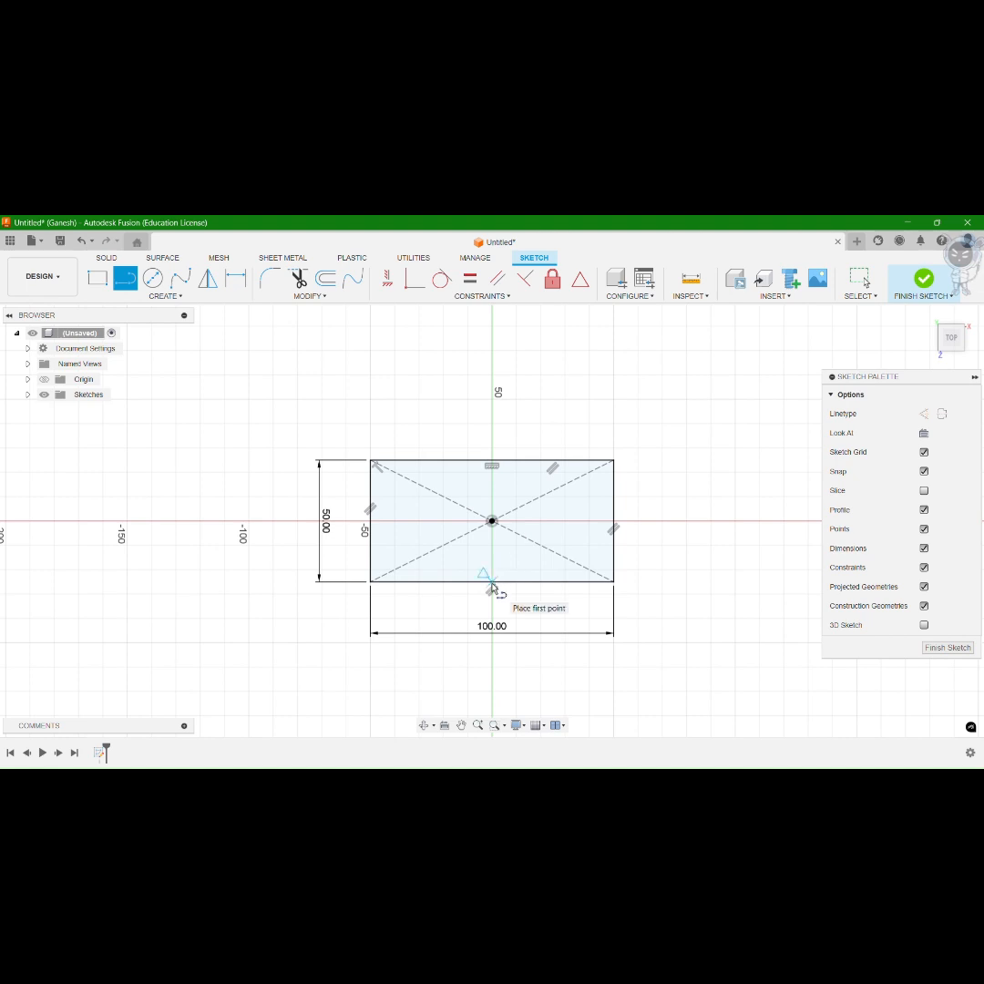
pyautogui.click(492, 585)
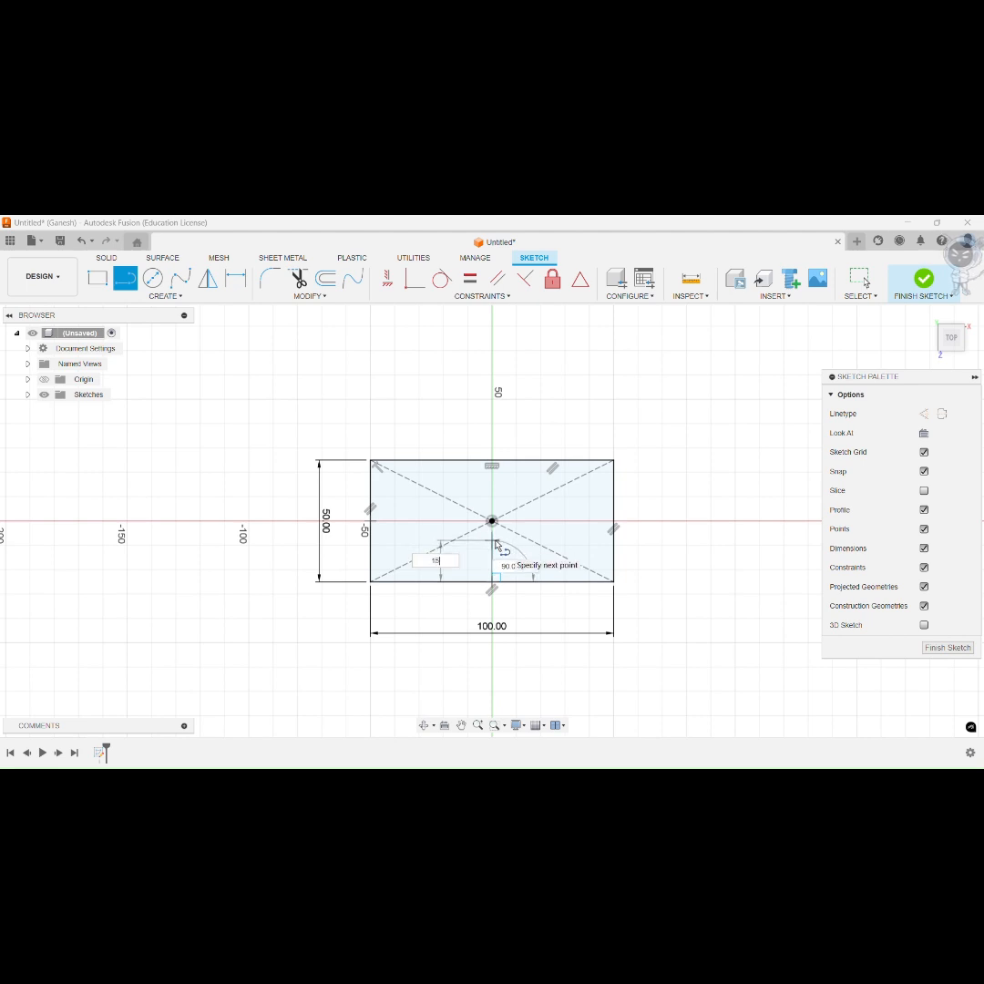
pyautogui.press('Tab')
pyautogui.press('Return')
pyautogui.press('Escape')
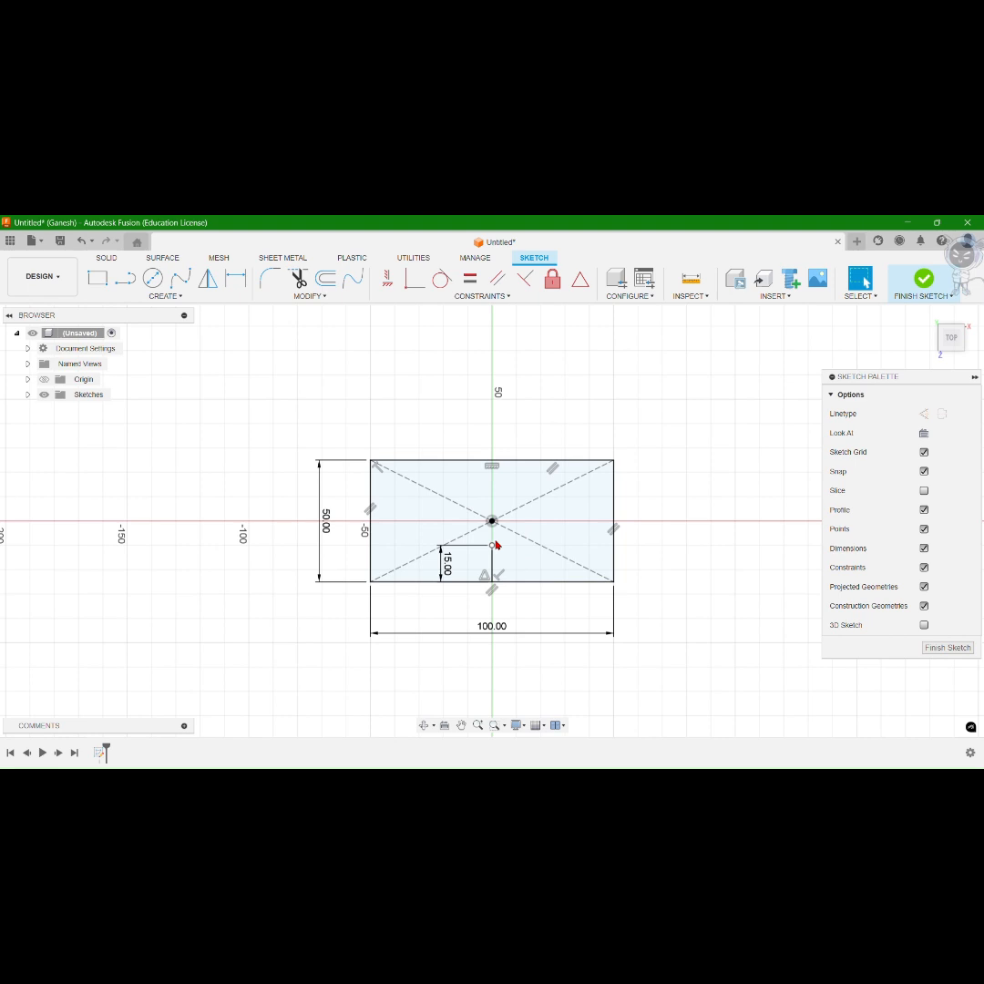
# Step: Draw a vertical line about 15 mm long downward from the midpoint of the rectangle's top edge
pyautogui.click(124, 277)
pyautogui.click(492, 461)
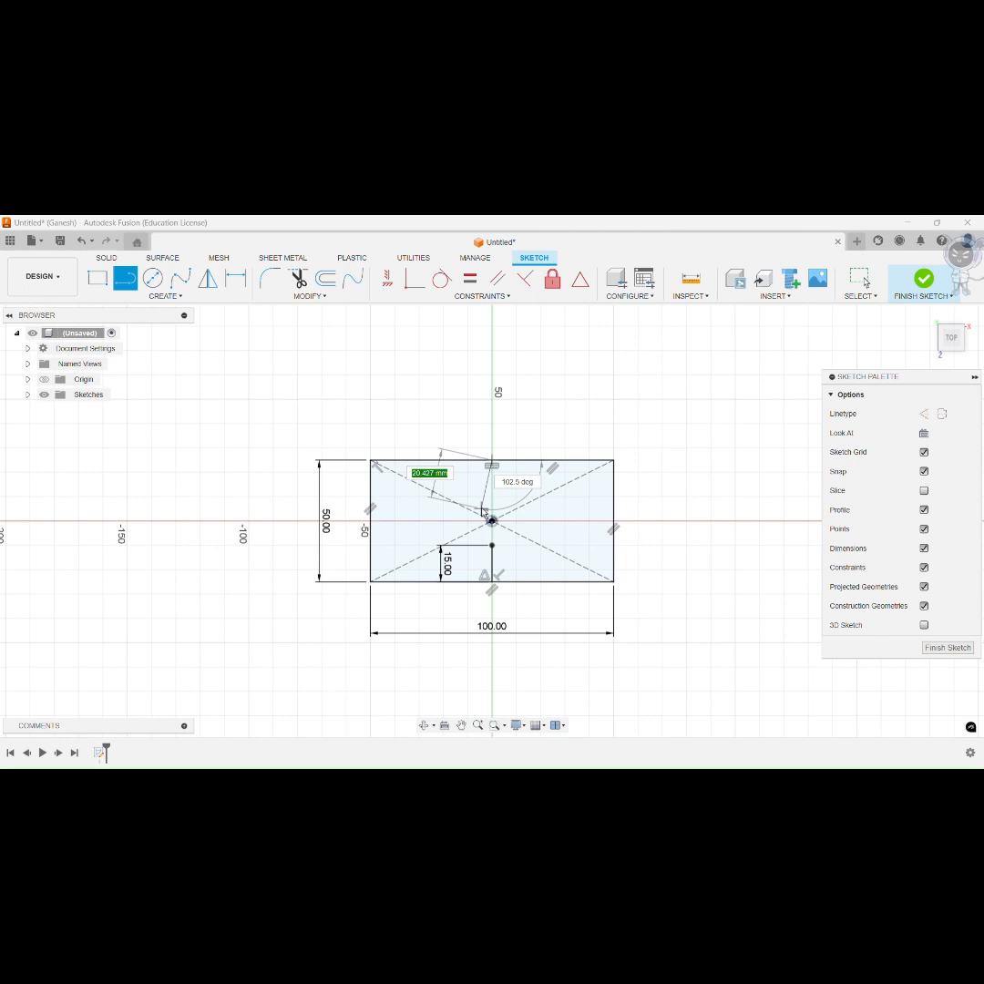
pyautogui.click(491, 503)
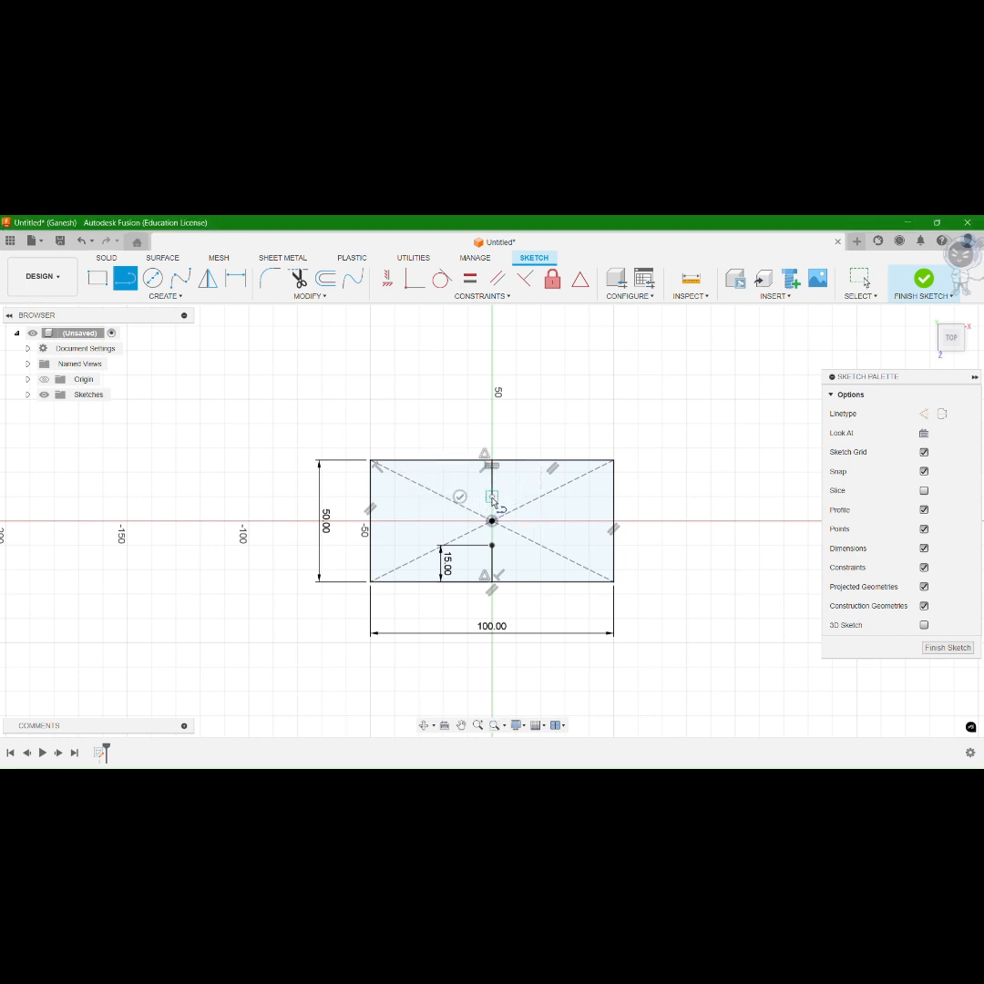
pyautogui.press('Escape')
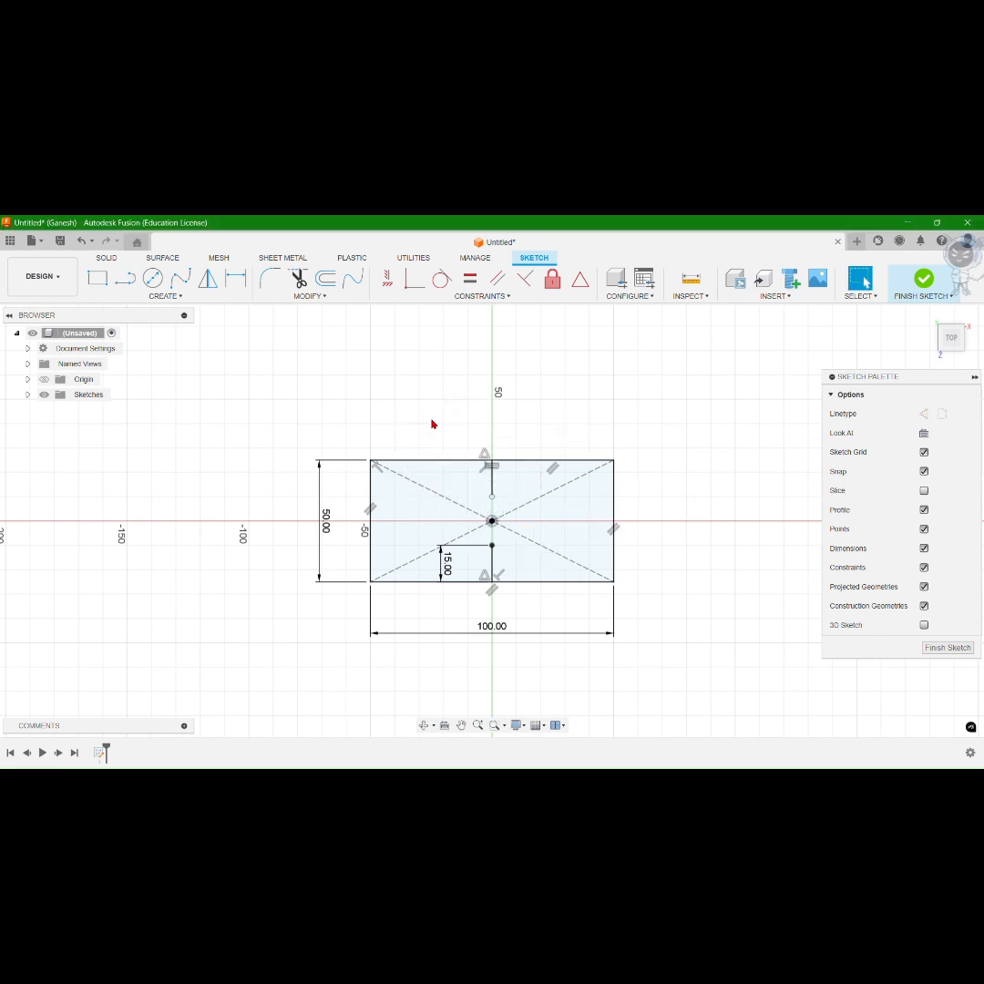
# Step: Sketch two concentric circles, 30 mm and 20 mm in diameter, centred on the free end of the upper vertical line
pyautogui.click(154, 279)
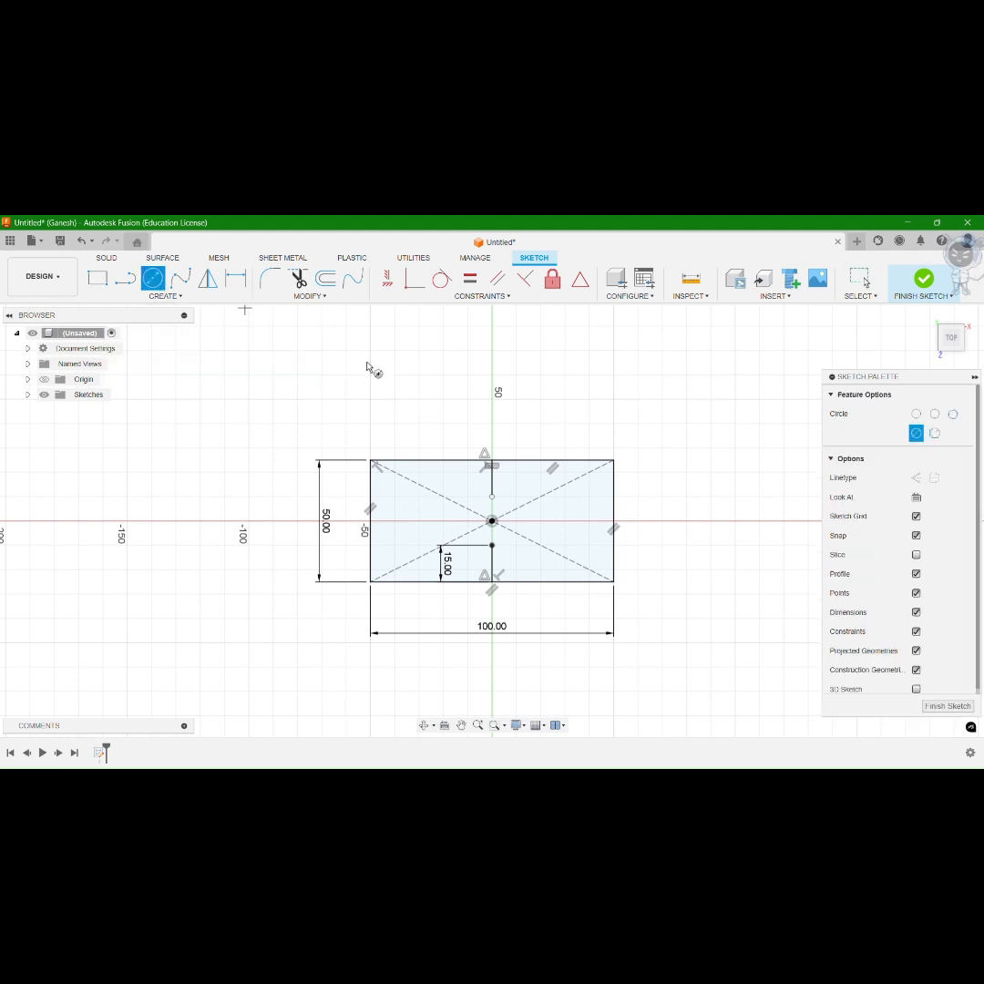
pyautogui.click(492, 496)
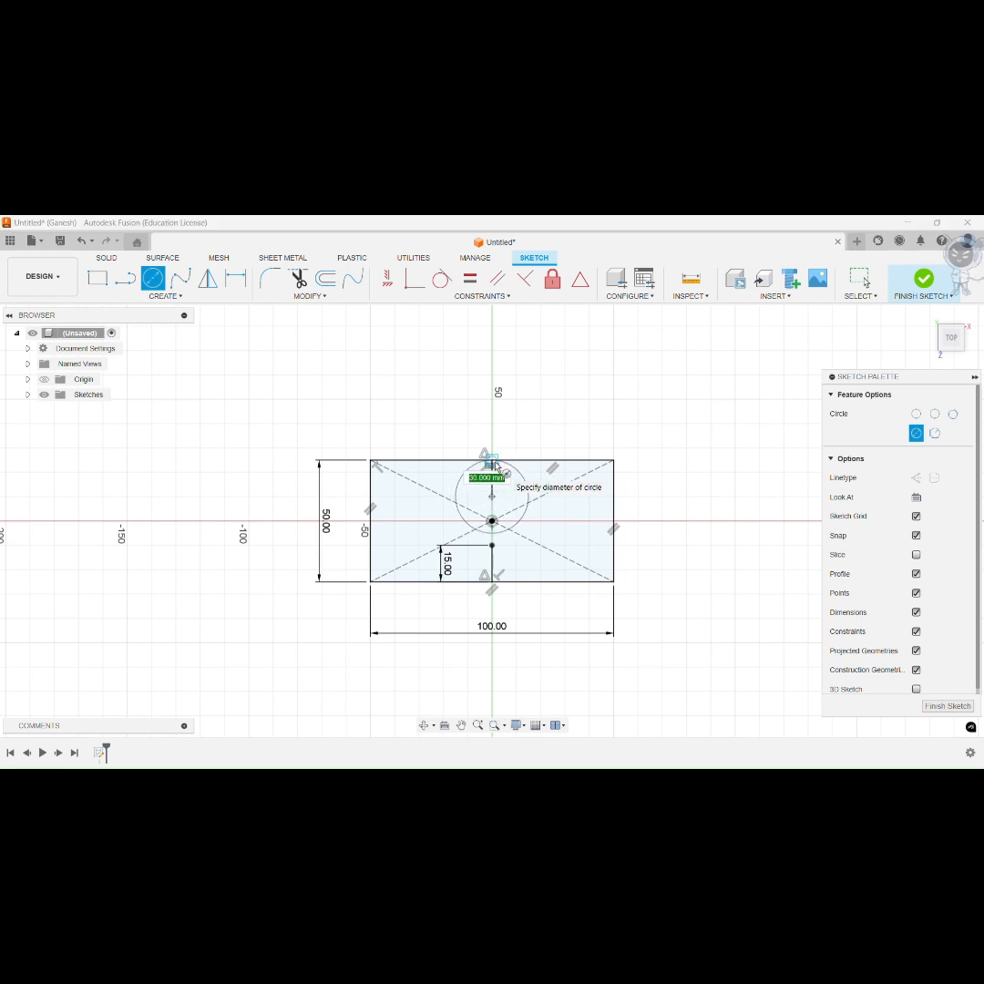
pyautogui.press('Return')
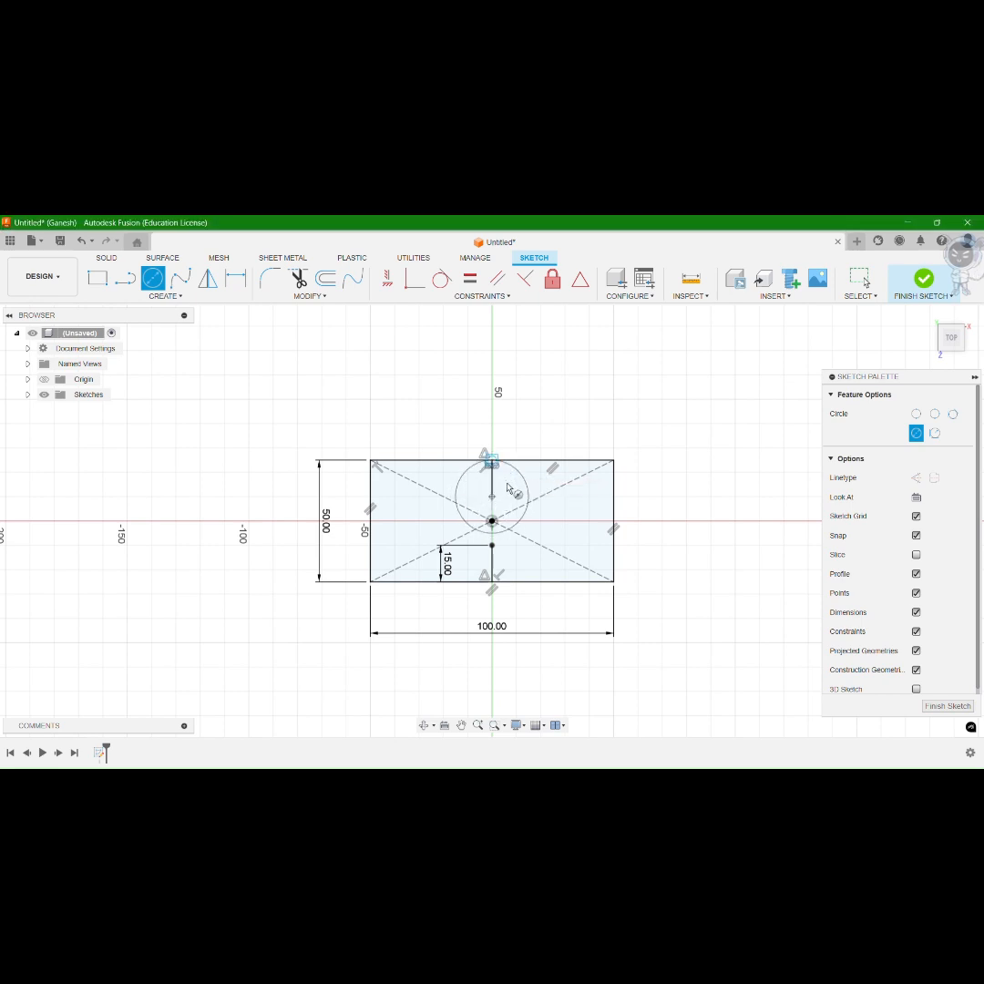
pyautogui.click(492, 521)
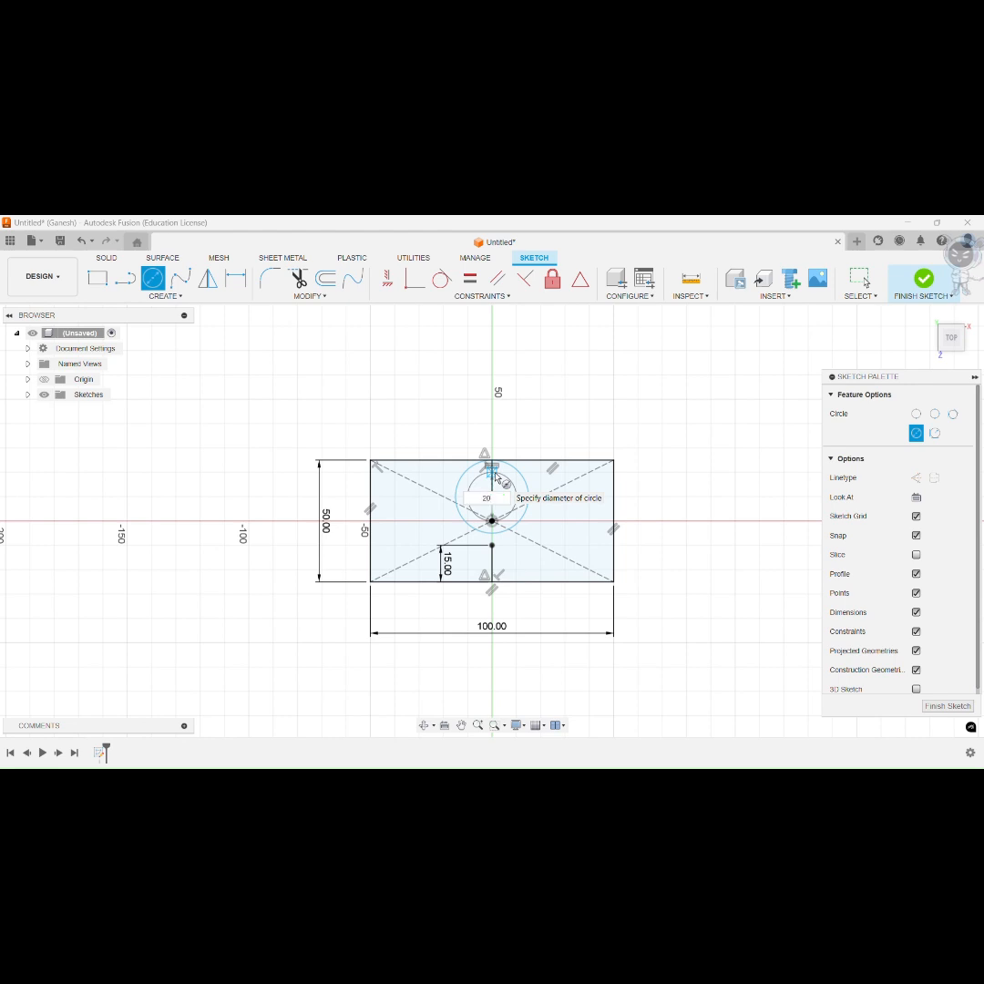
pyautogui.press('Return')
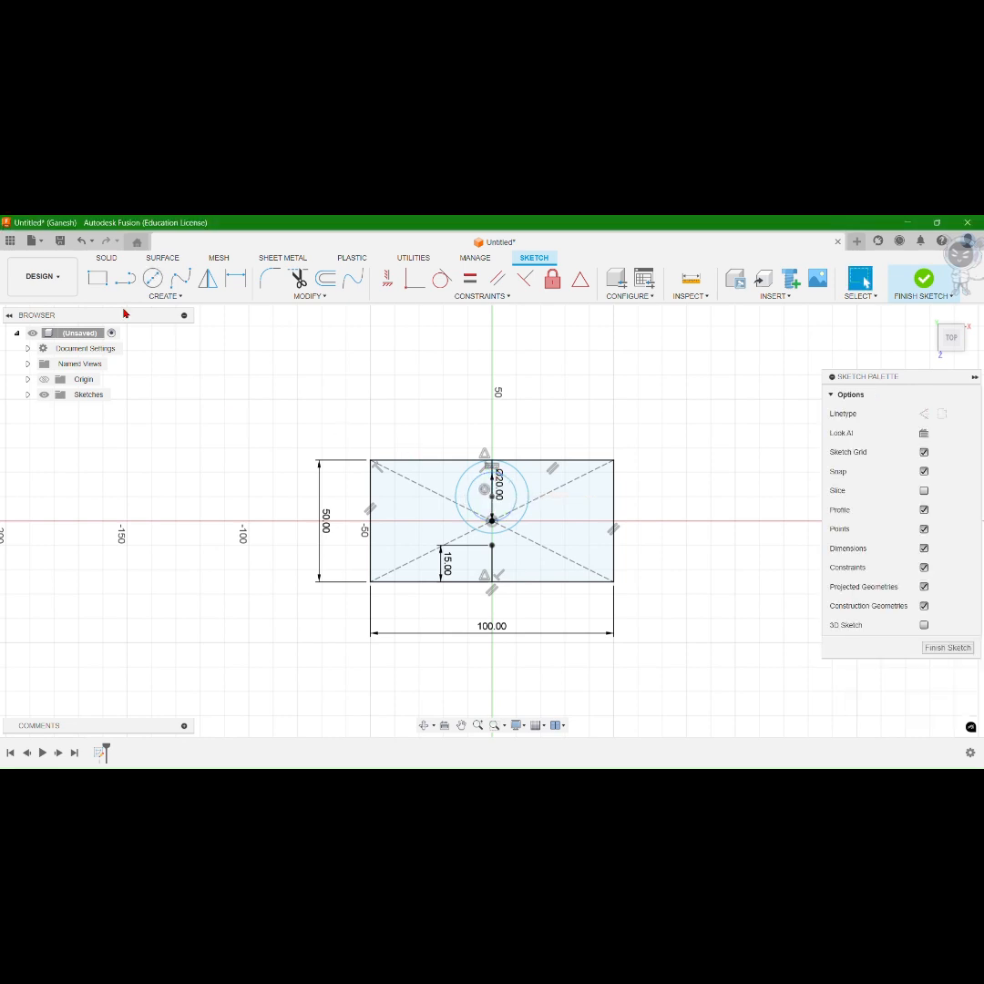
pyautogui.press('c')
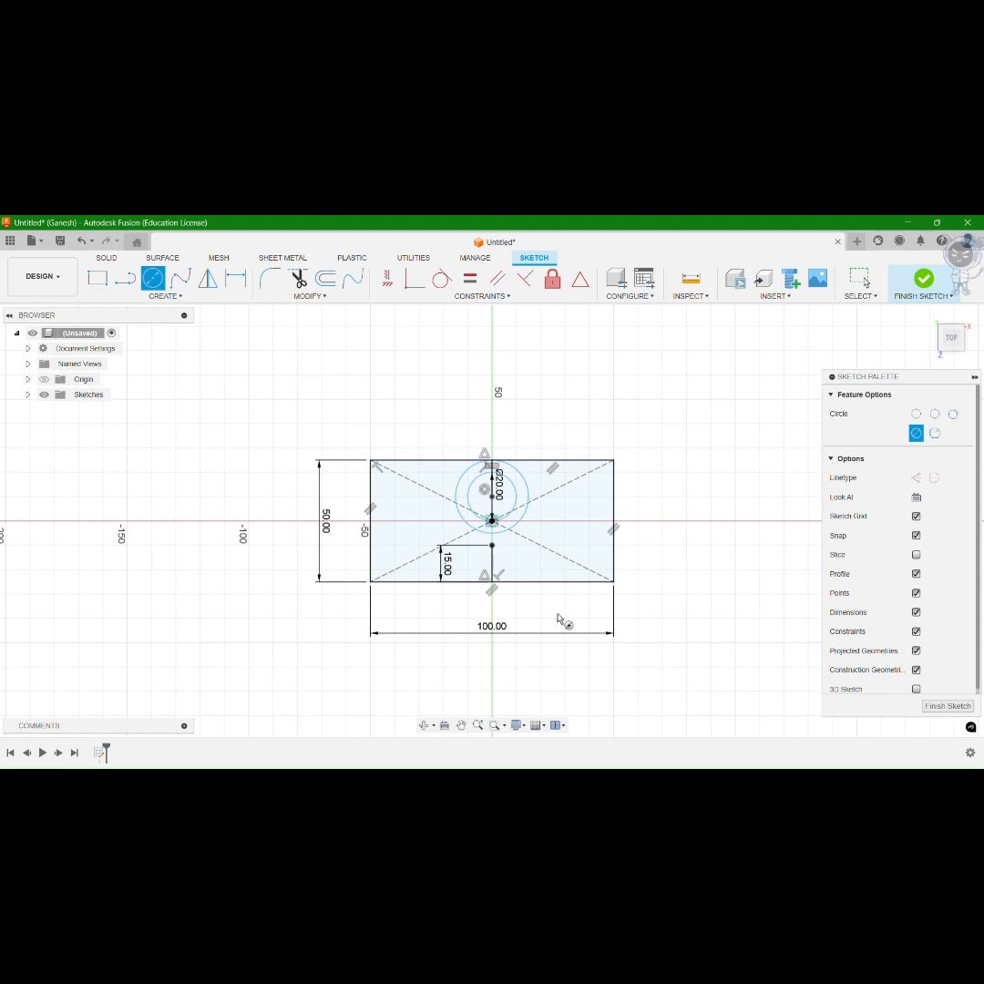
pyautogui.click(492, 545)
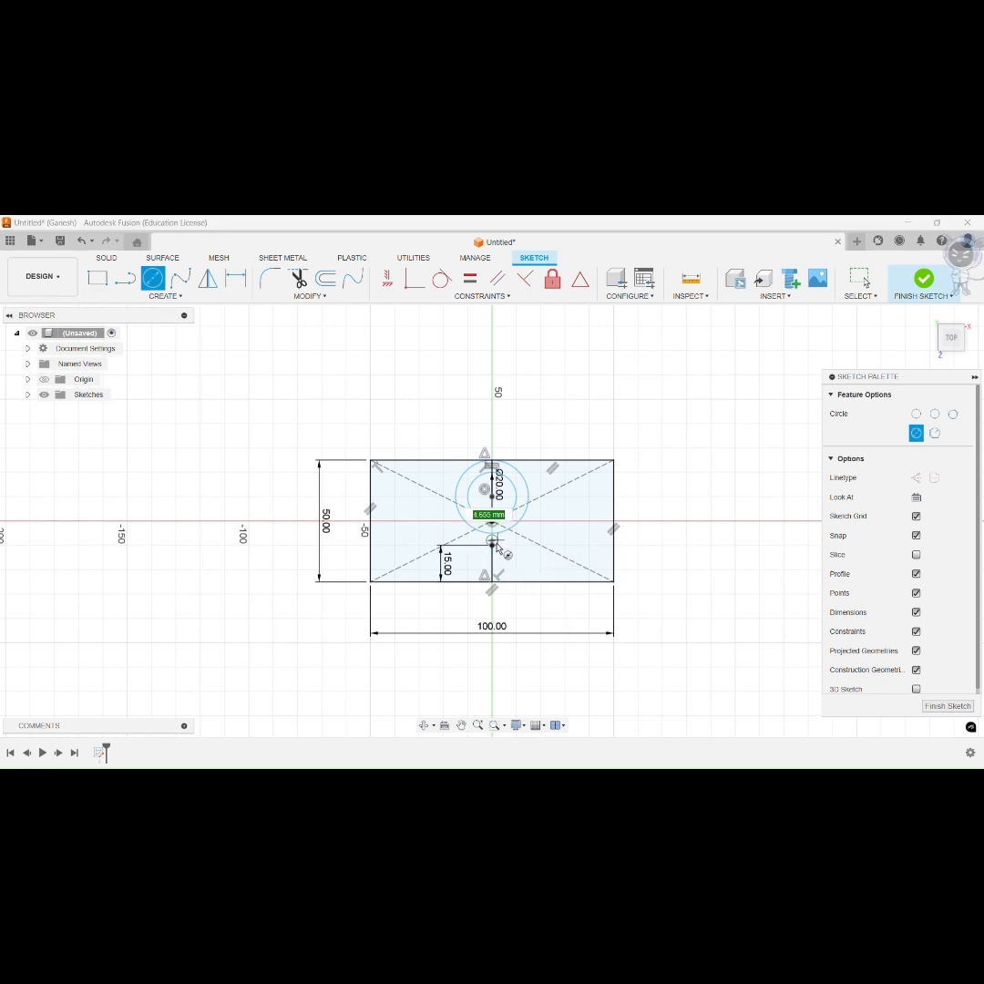
pyautogui.click(500, 561)
pyautogui.press('Escape')
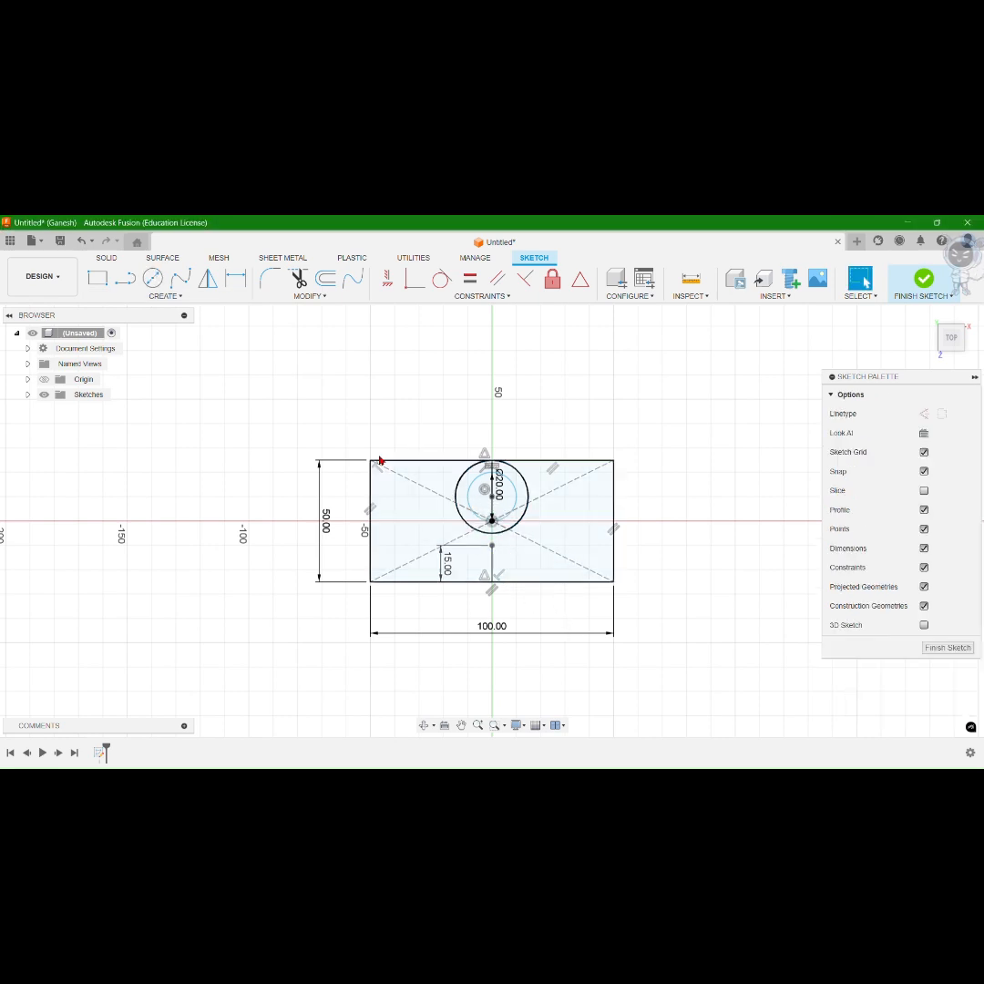
# Step: Sketch two concentric circles, 30 mm and 20 mm in diameter, centred on the free end of the lower vertical line
pyautogui.click(153, 279)
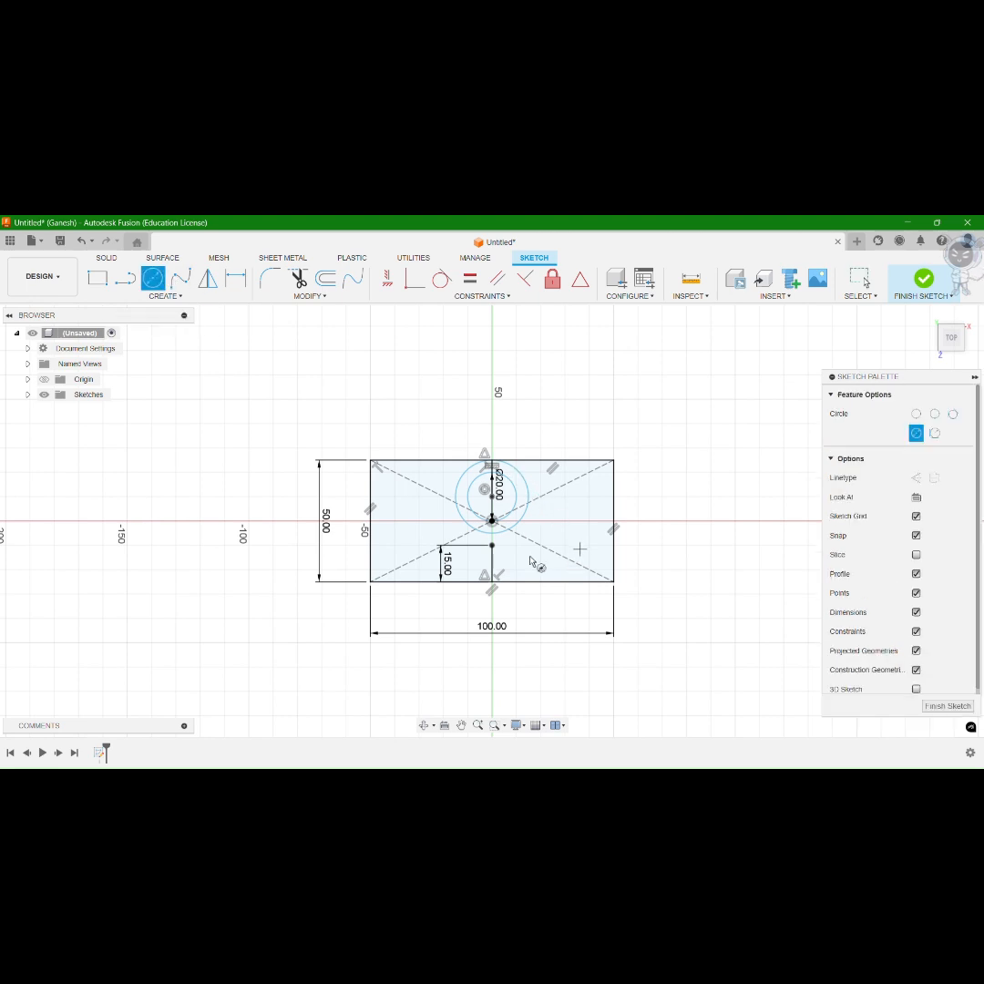
pyautogui.click(492, 545)
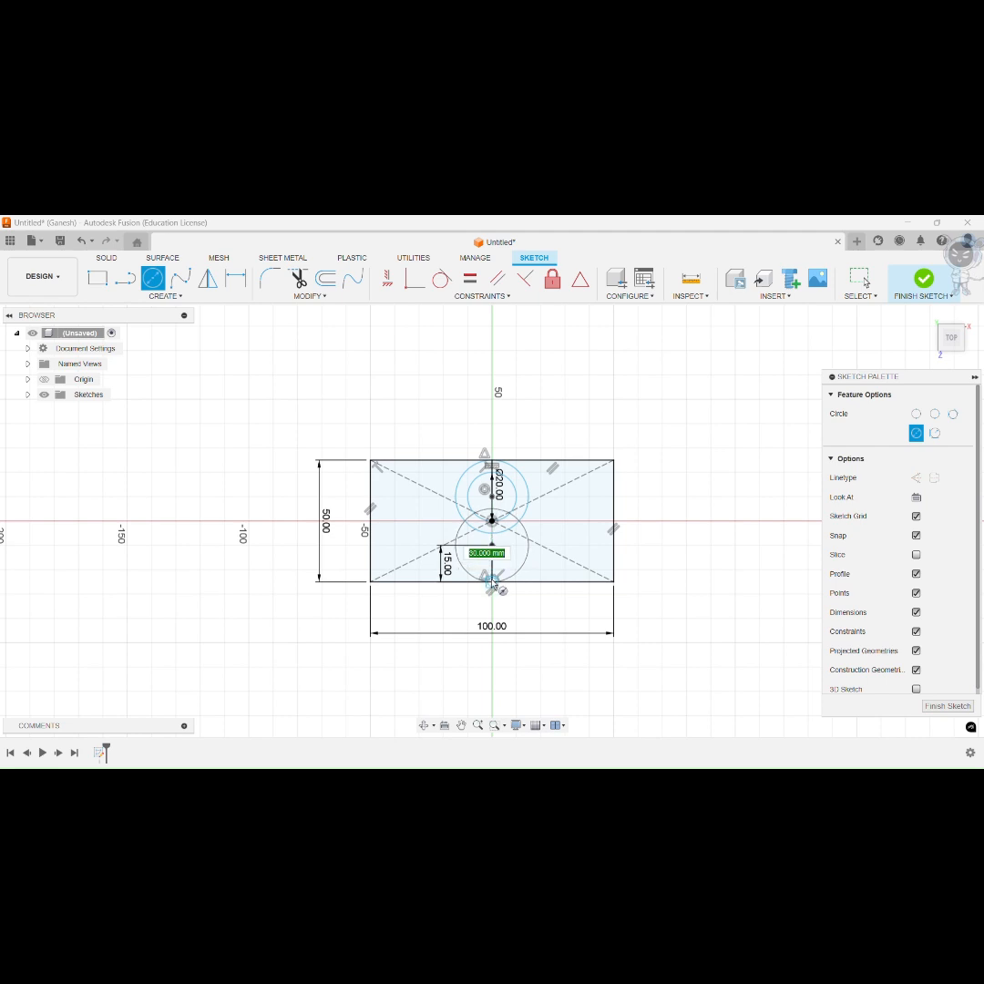
pyautogui.click(493, 576)
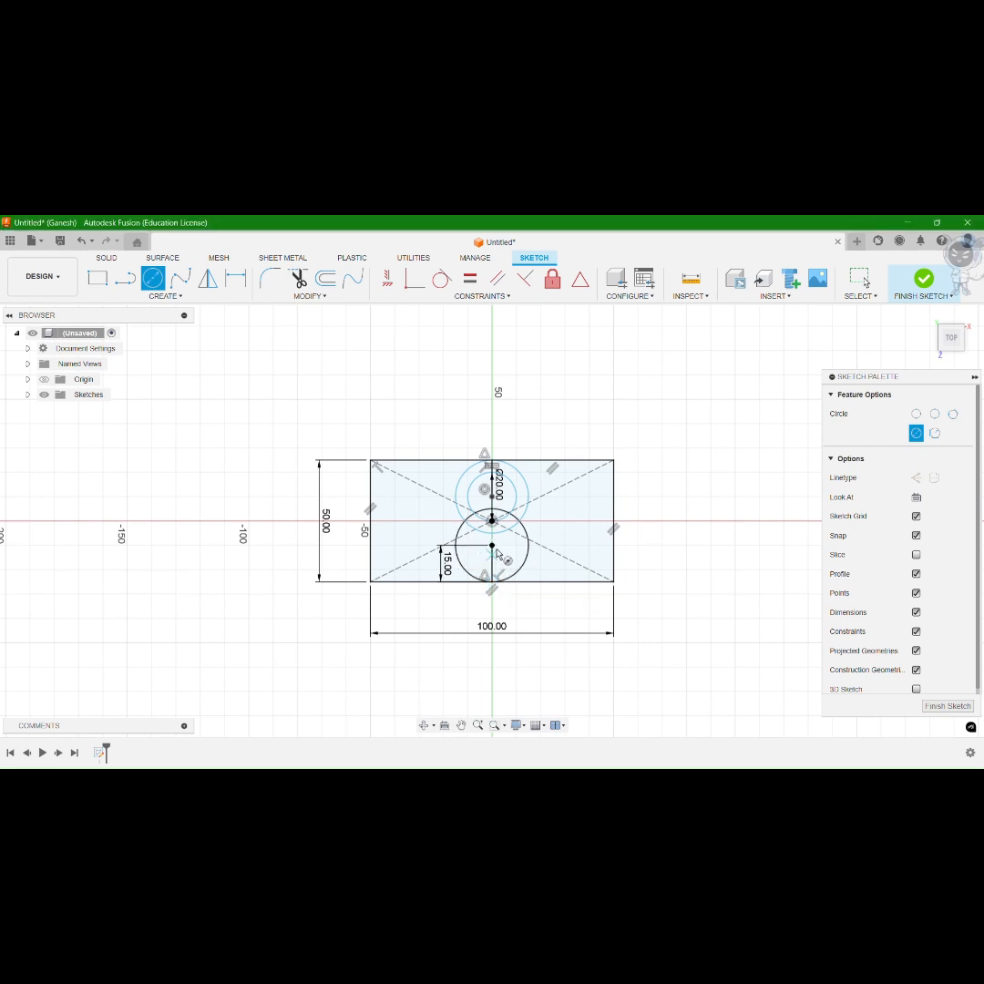
pyautogui.click(493, 546)
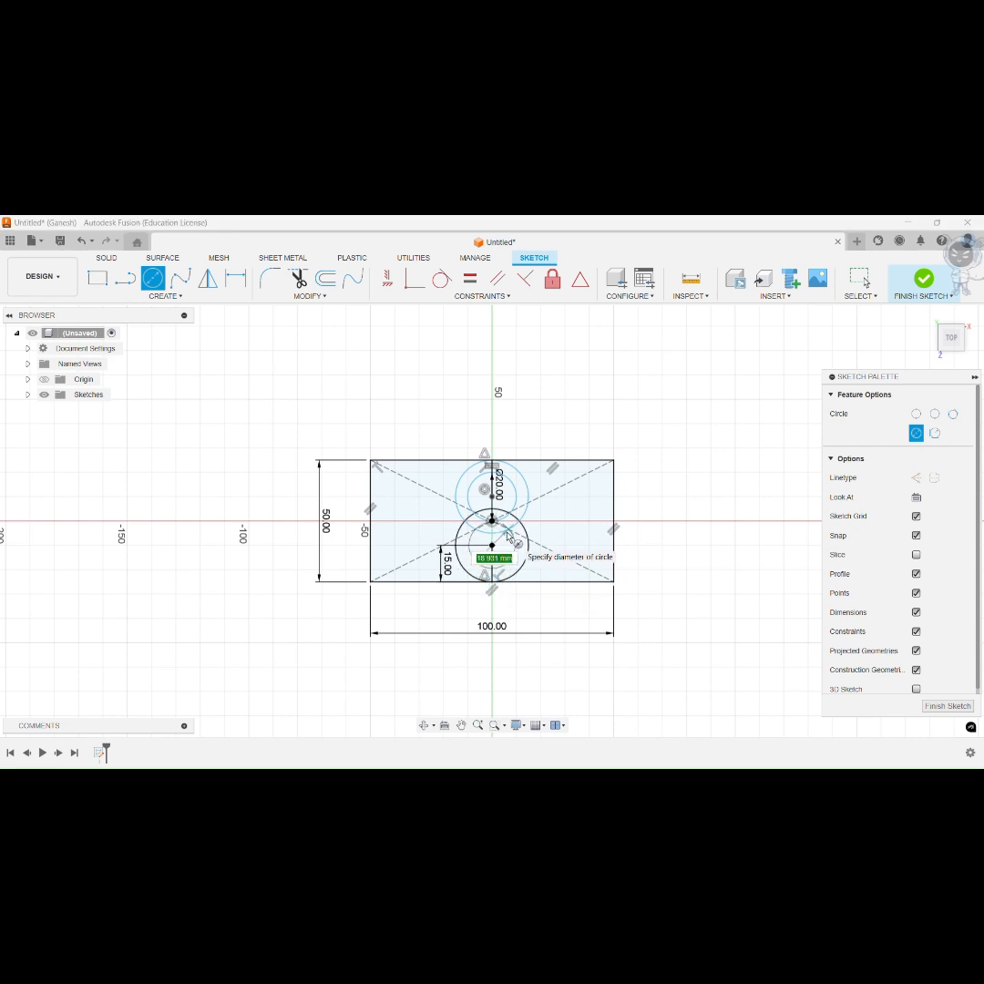
pyautogui.write('20')
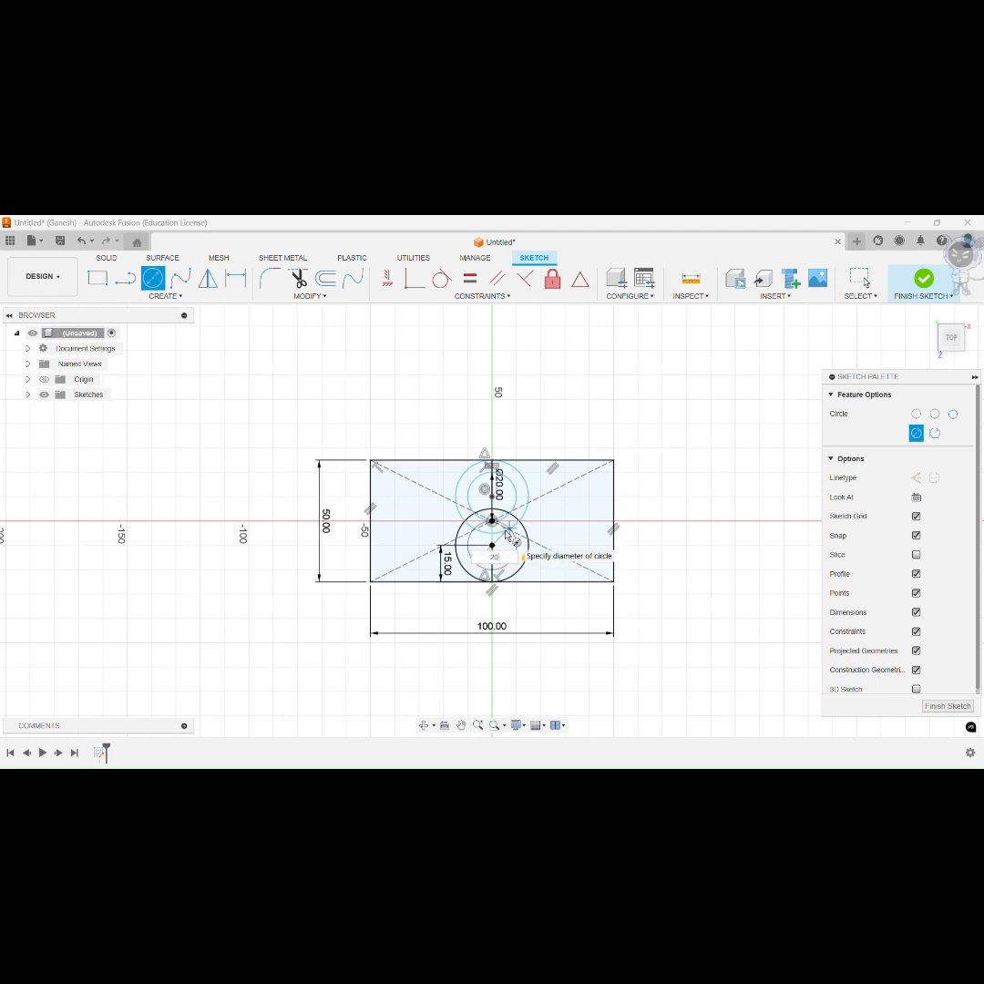
pyautogui.press('Return')
pyautogui.press('Escape')
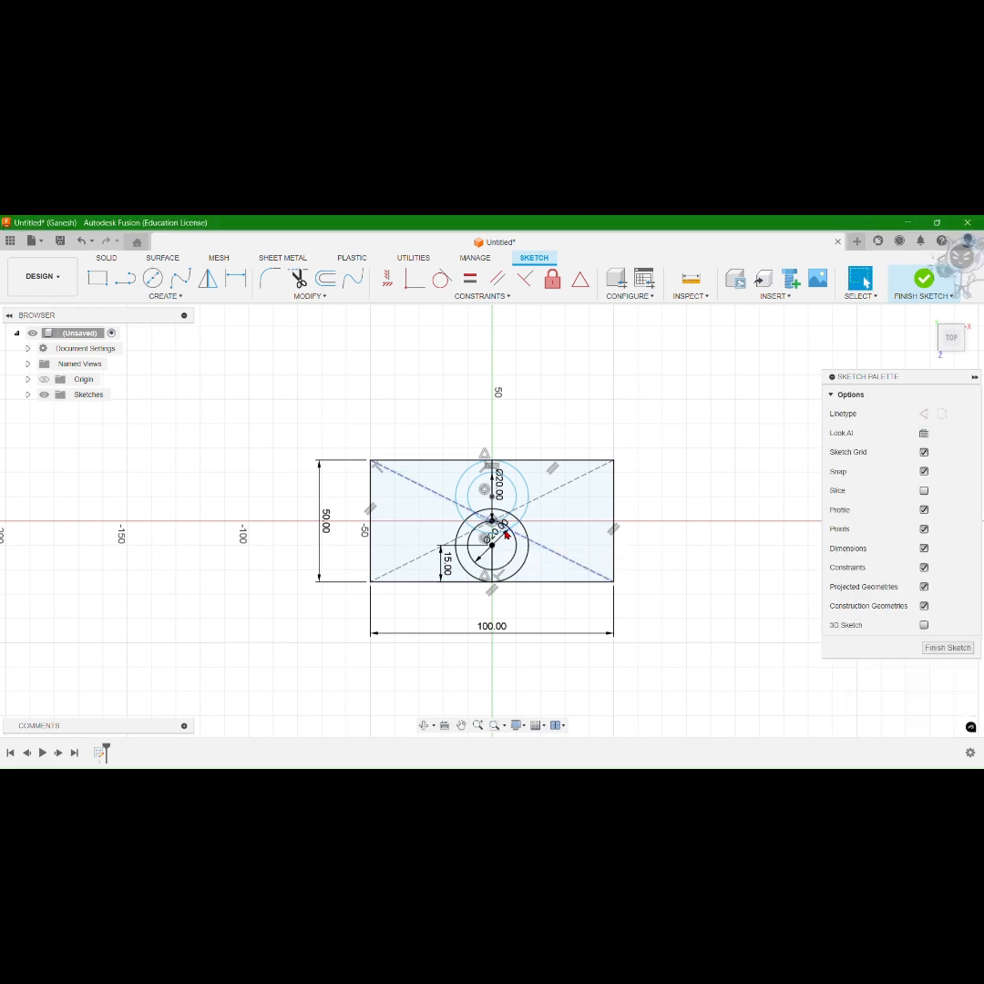
# Step: Connect the upper and lower 20 mm circles with a vertical tangent line on each side
pyautogui.click(125, 278)
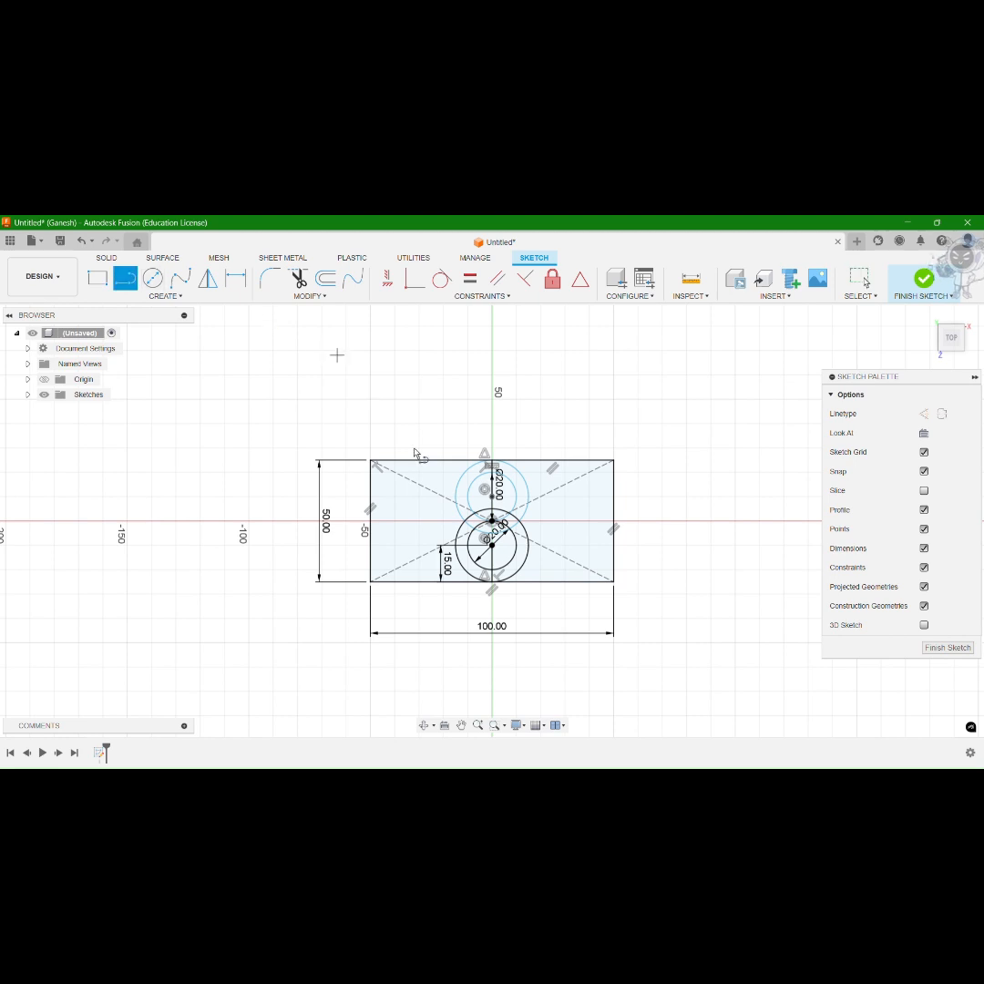
pyautogui.scroll(1, 470, 503)
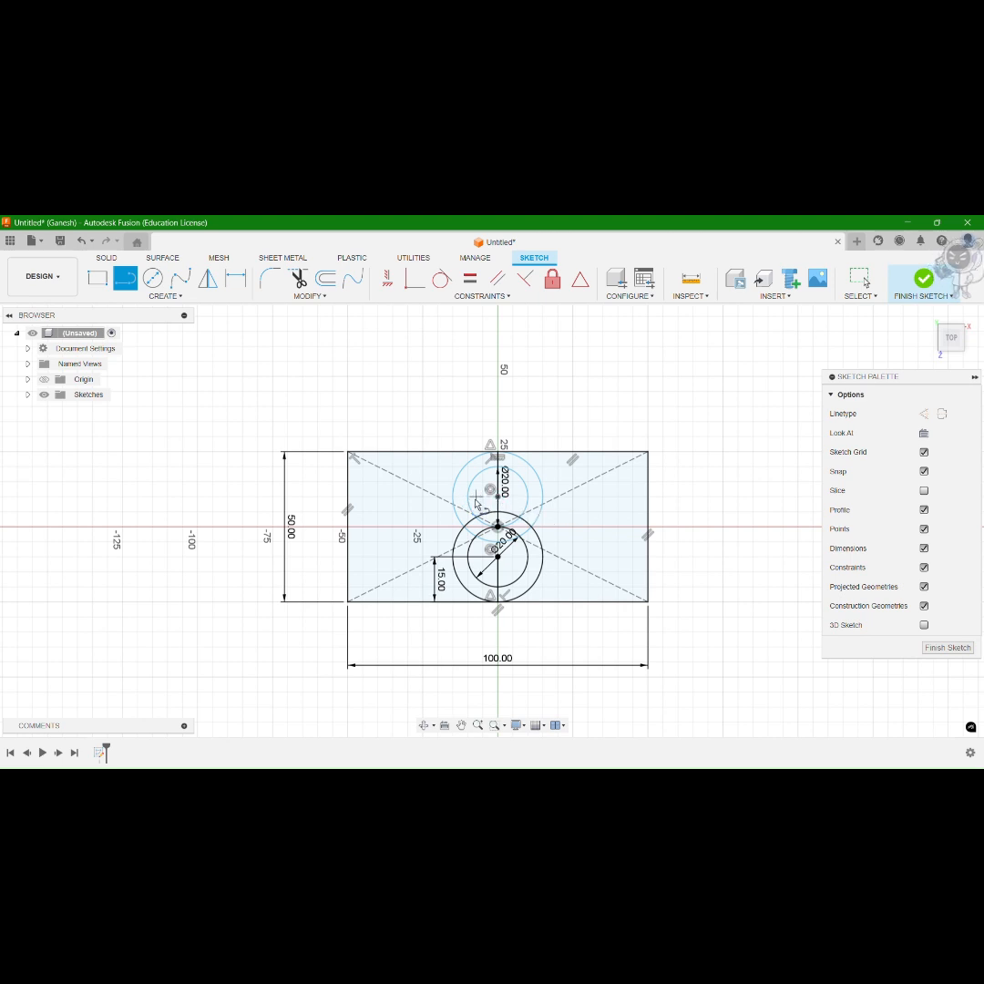
pyautogui.click(468, 497)
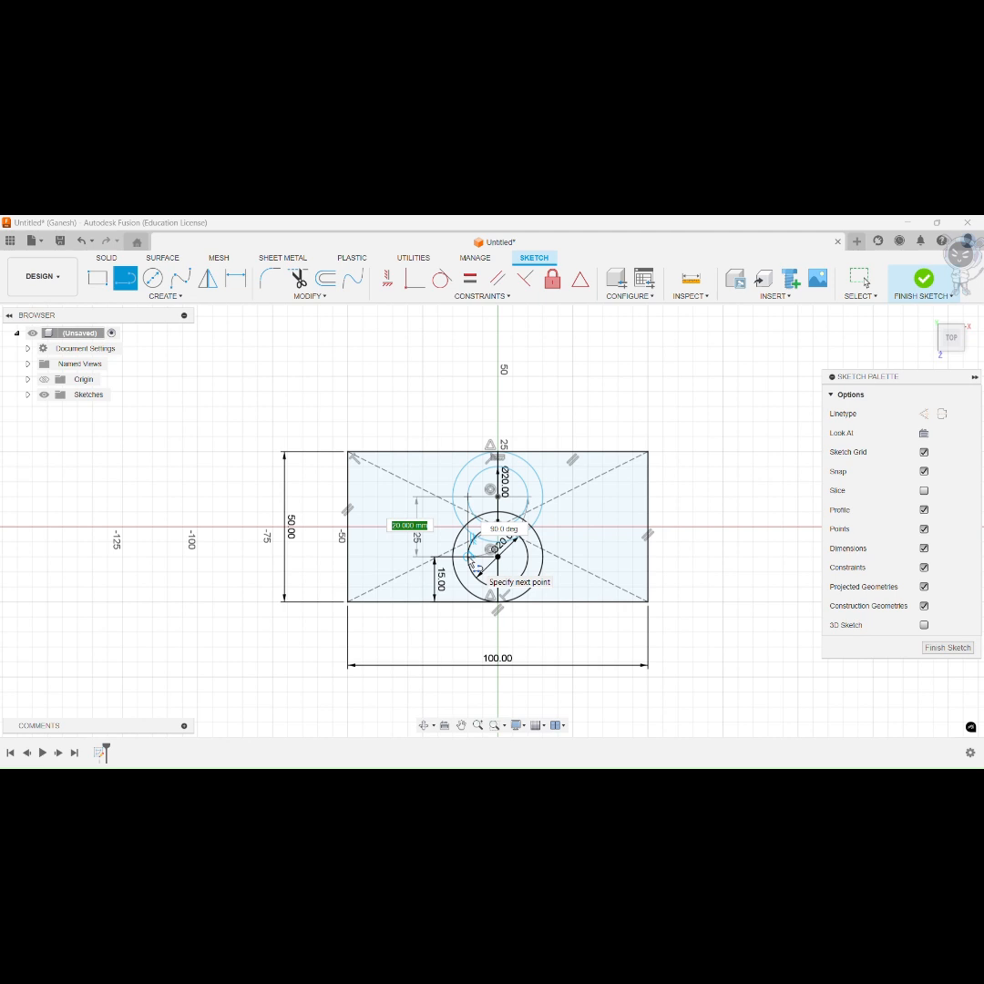
pyautogui.click(497, 555)
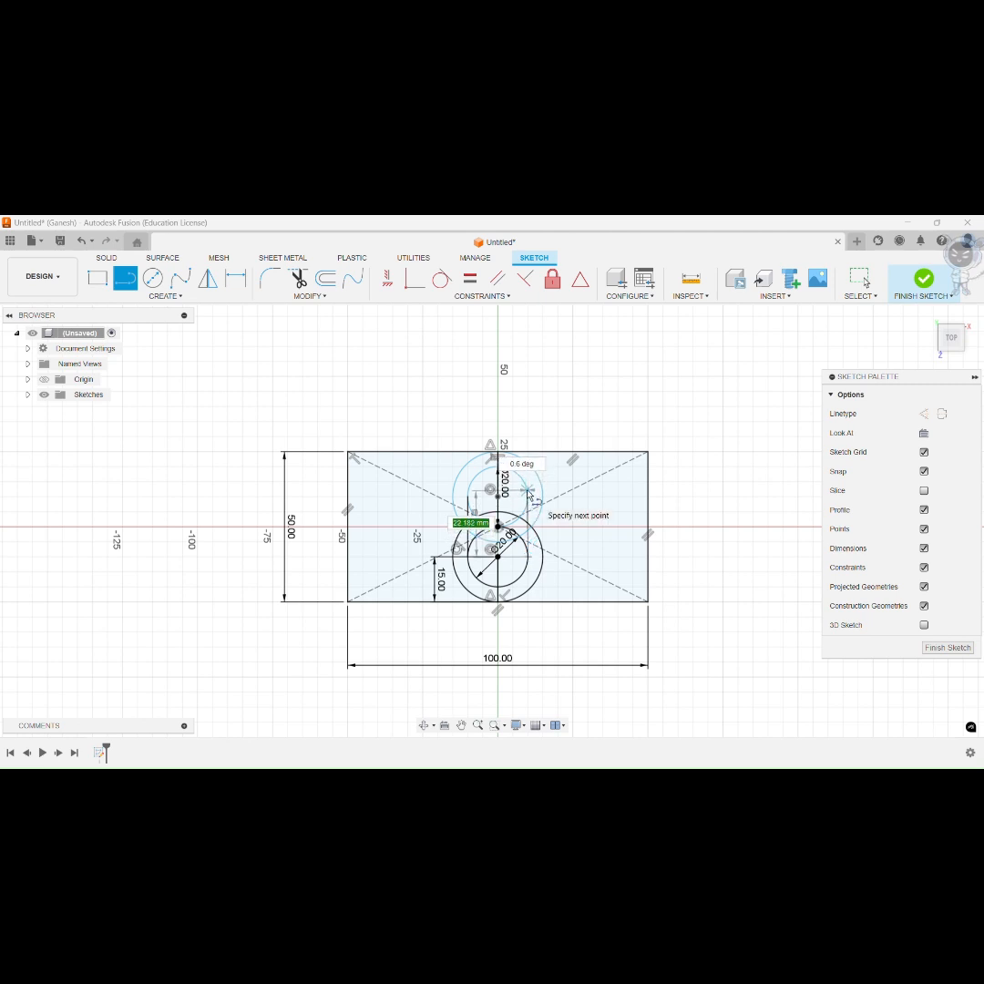
pyautogui.click(529, 495)
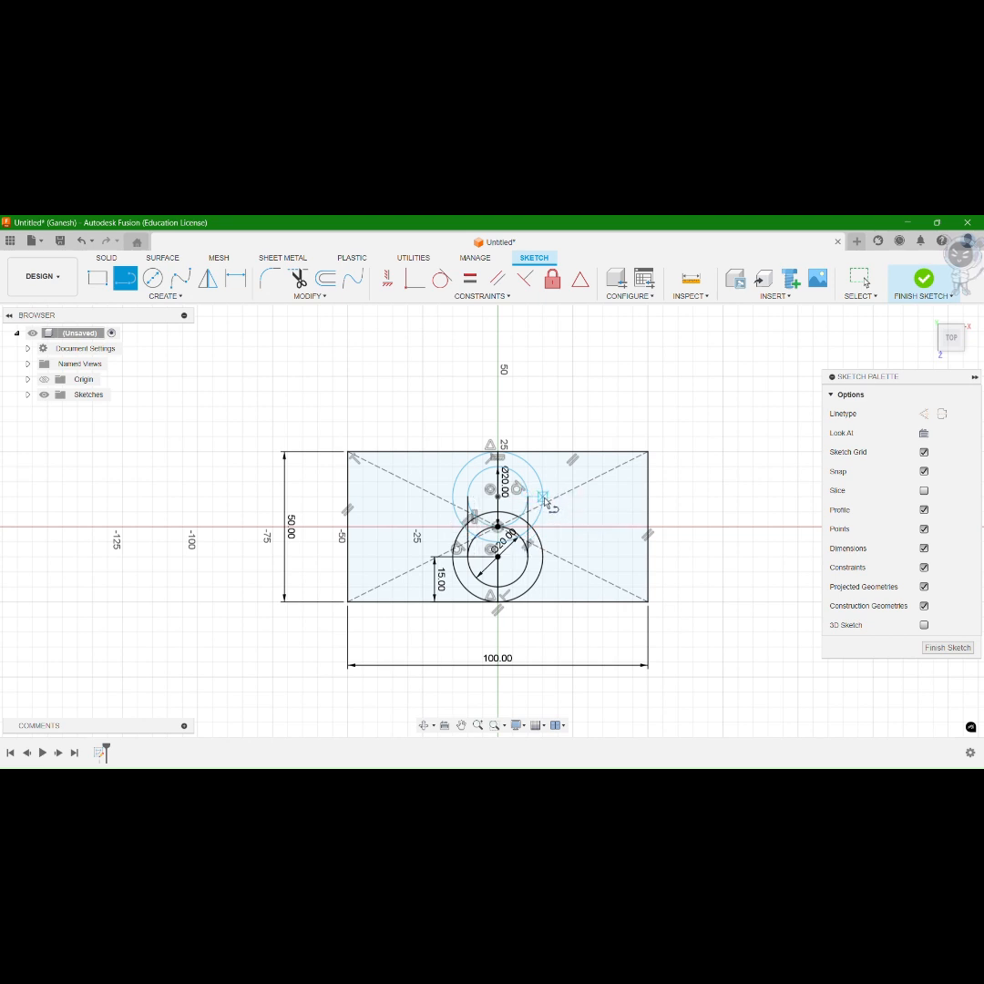
# Step: Connect the upper and lower 30 mm circles with a vertical tangent line on each side
pyautogui.click(542, 557)
pyautogui.click(453, 554)
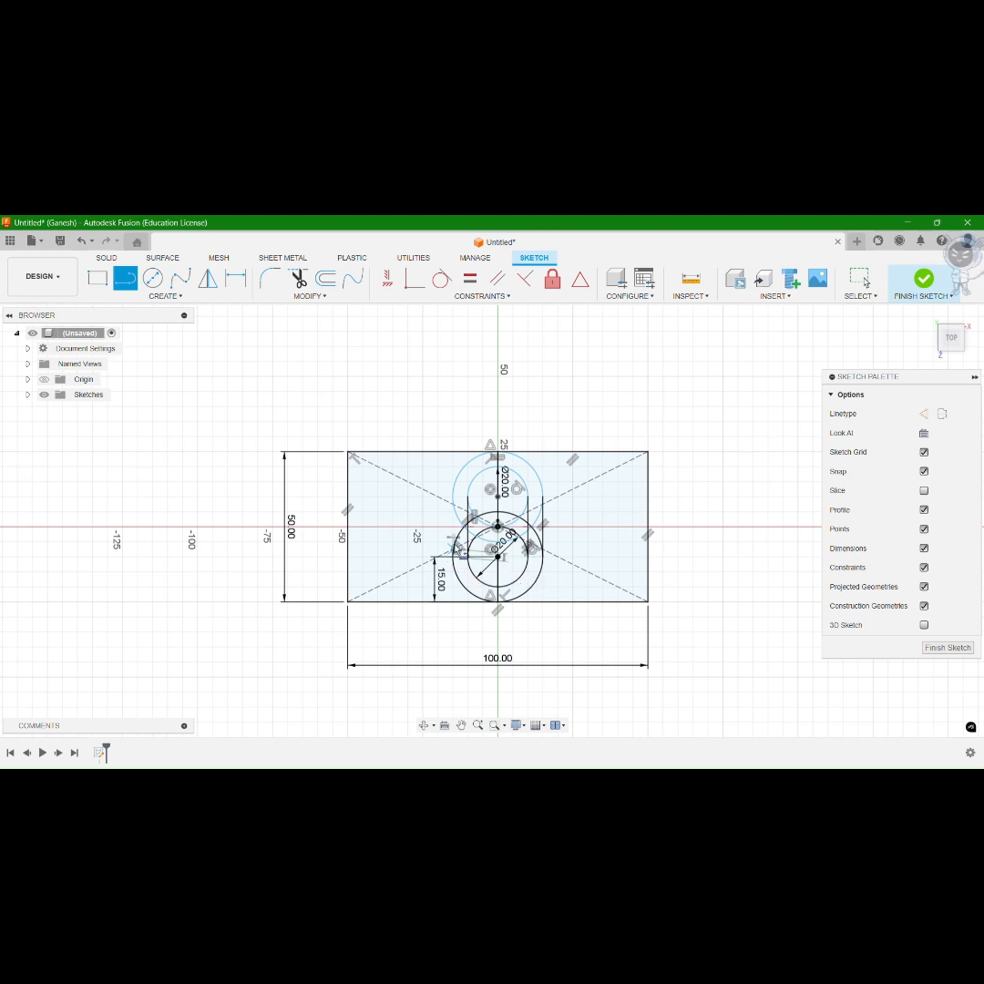
pyautogui.click(454, 496)
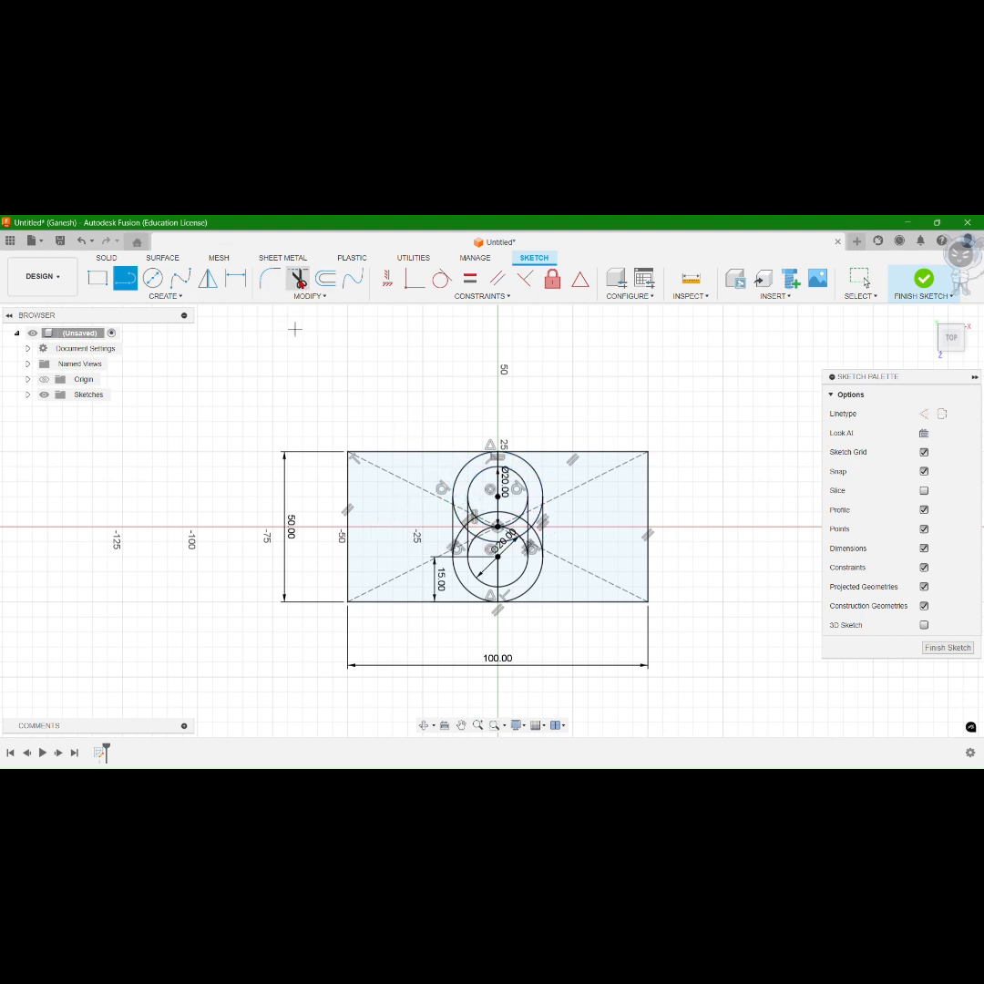
# Step: Trim the lower-left arc of the upper 20 mm circle and the top arc of the lower 30 mm circle inside the inner slot
pyautogui.click(298, 278)
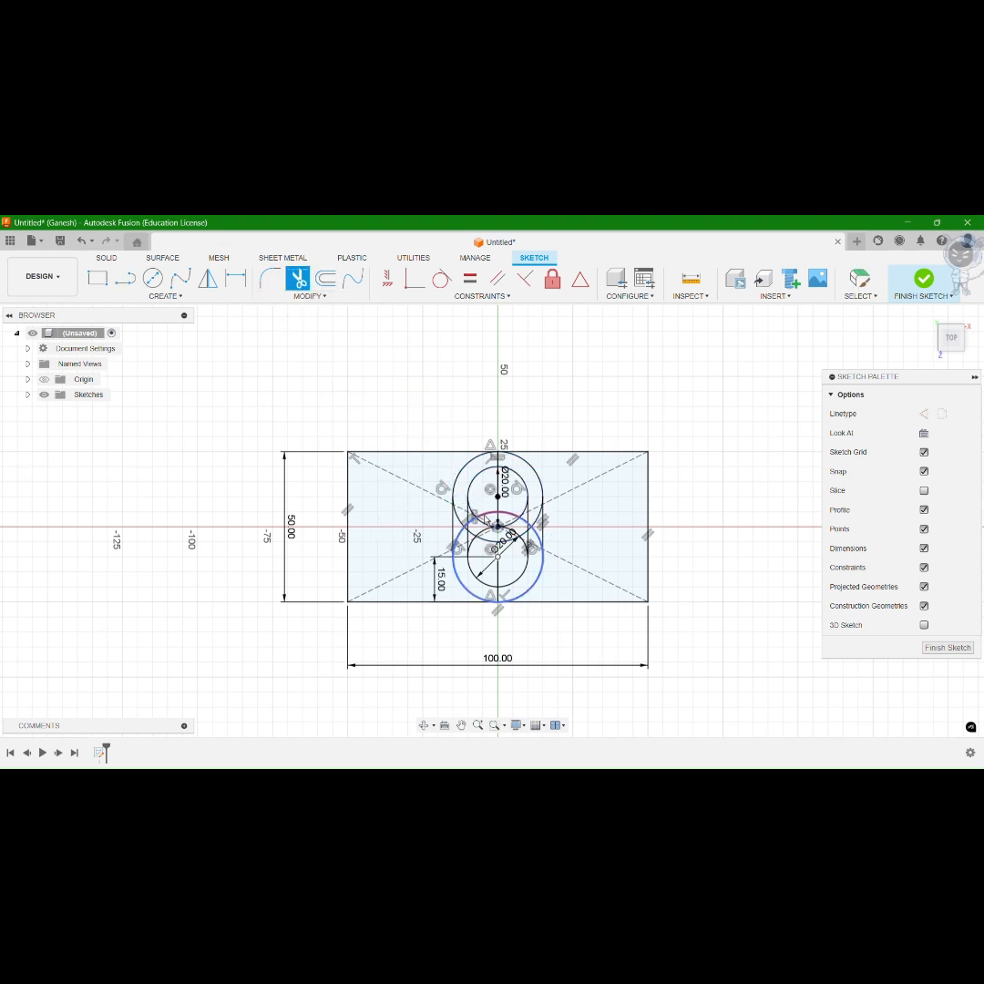
pyautogui.scroll(1, 483, 519)
pyautogui.scroll(5, 486, 526)
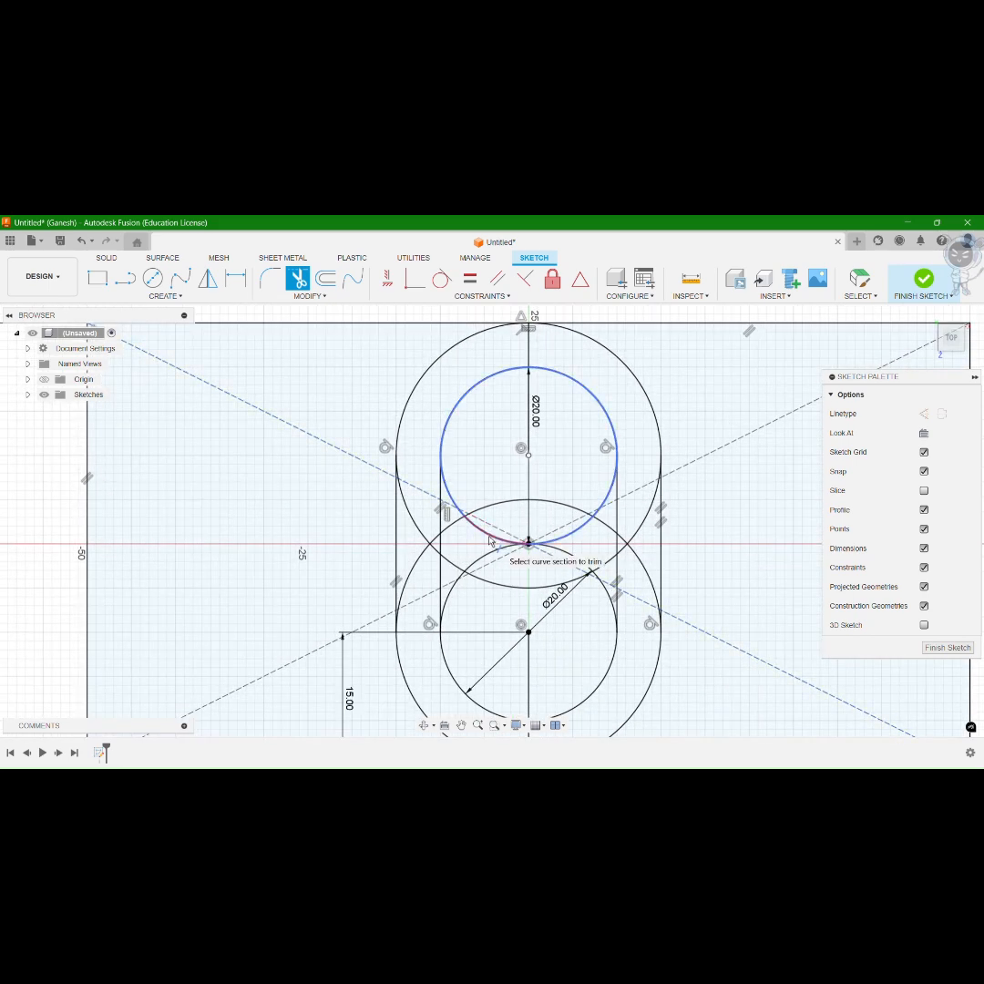
pyautogui.click(489, 541)
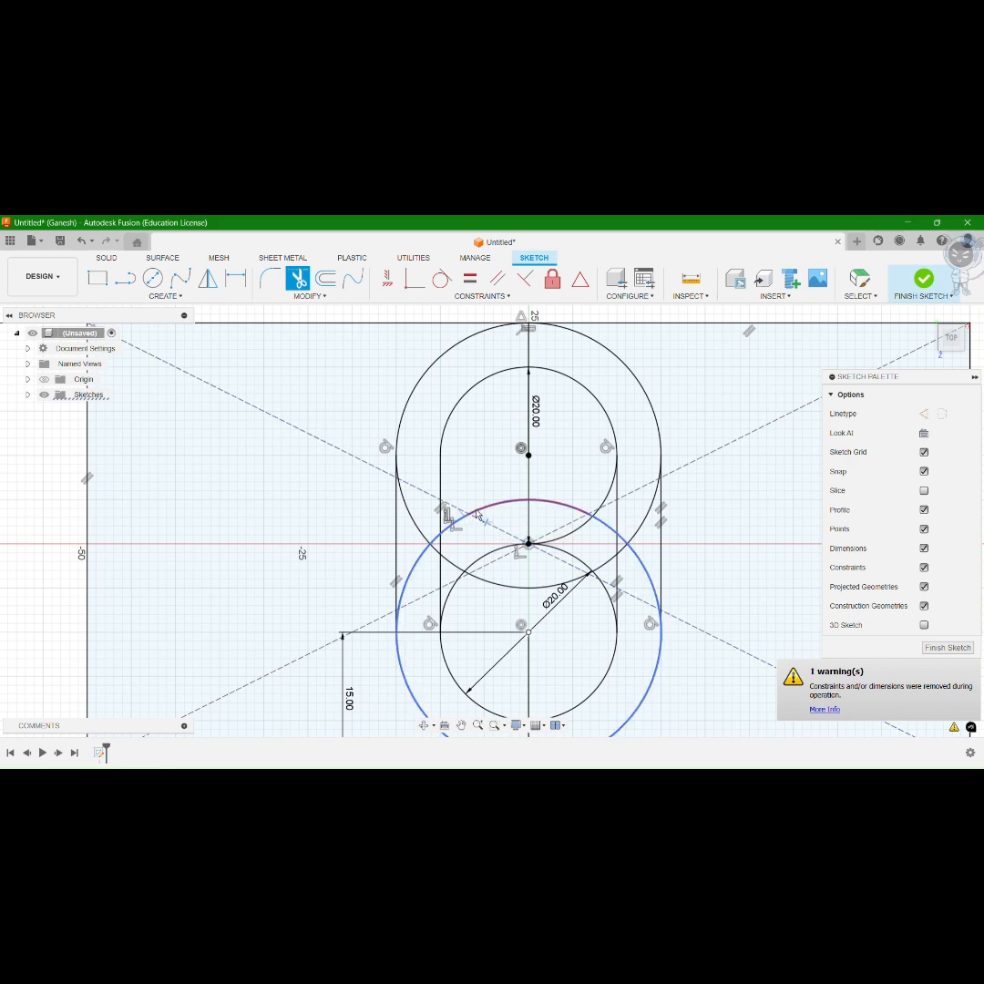
pyautogui.click(478, 513)
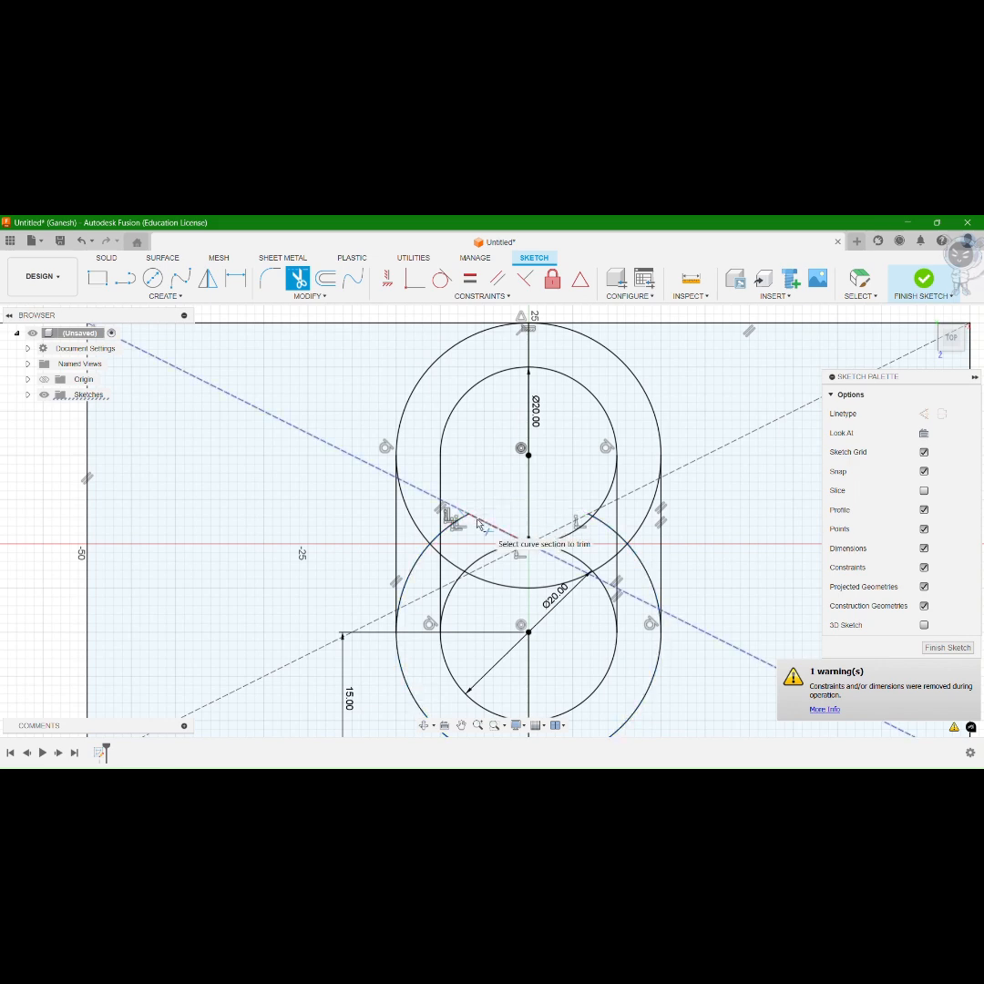
# Step: Trim the overlapping left-hand arcs of the upper and lower 30 mm circles back to the rectangle's diagonals
pyautogui.scroll(3, 469, 516)
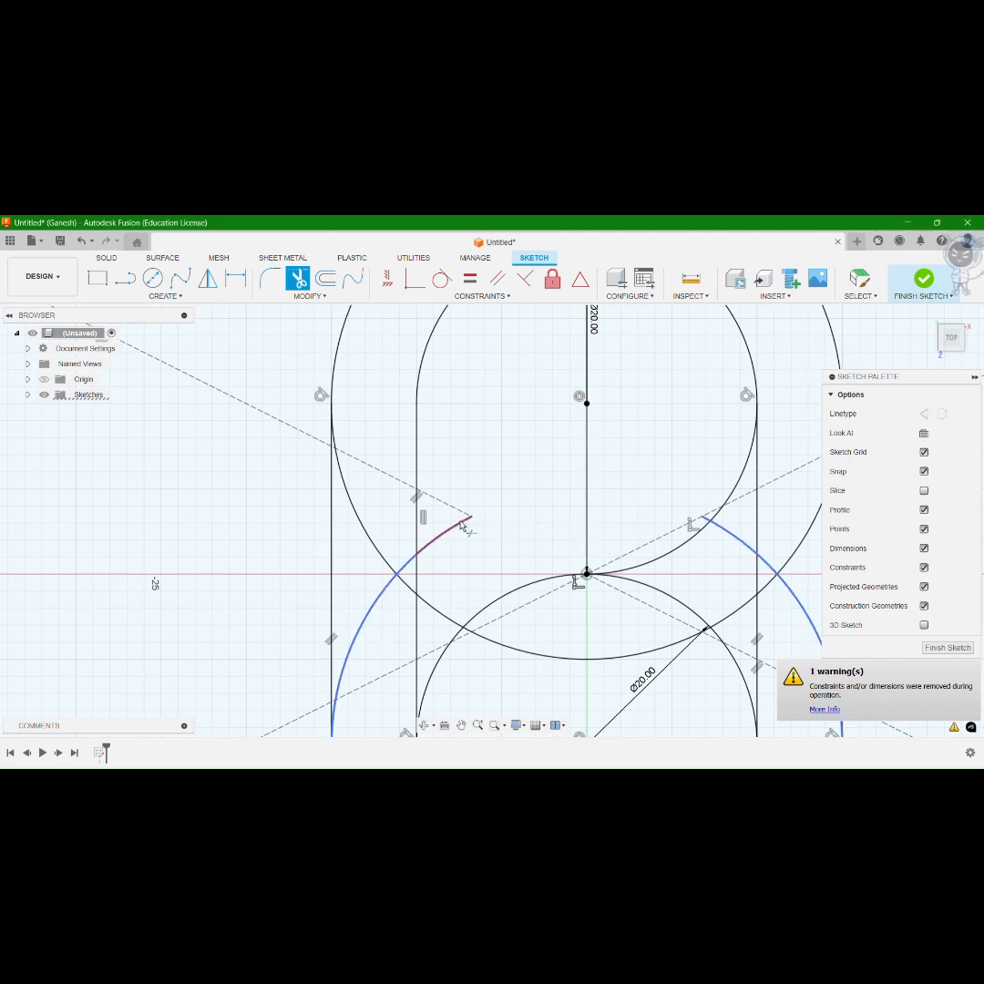
pyautogui.click(467, 518)
pyautogui.scroll(-1, 463, 523)
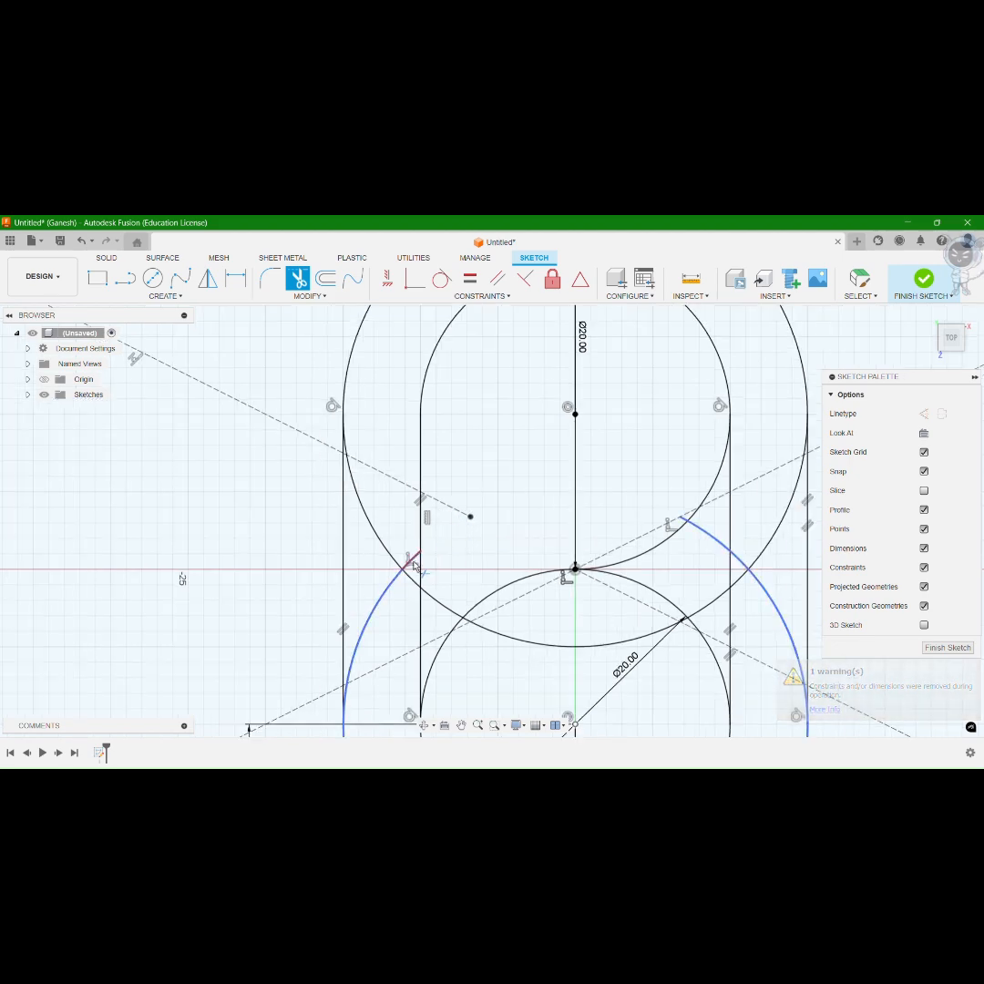
pyautogui.scroll(2, 413, 564)
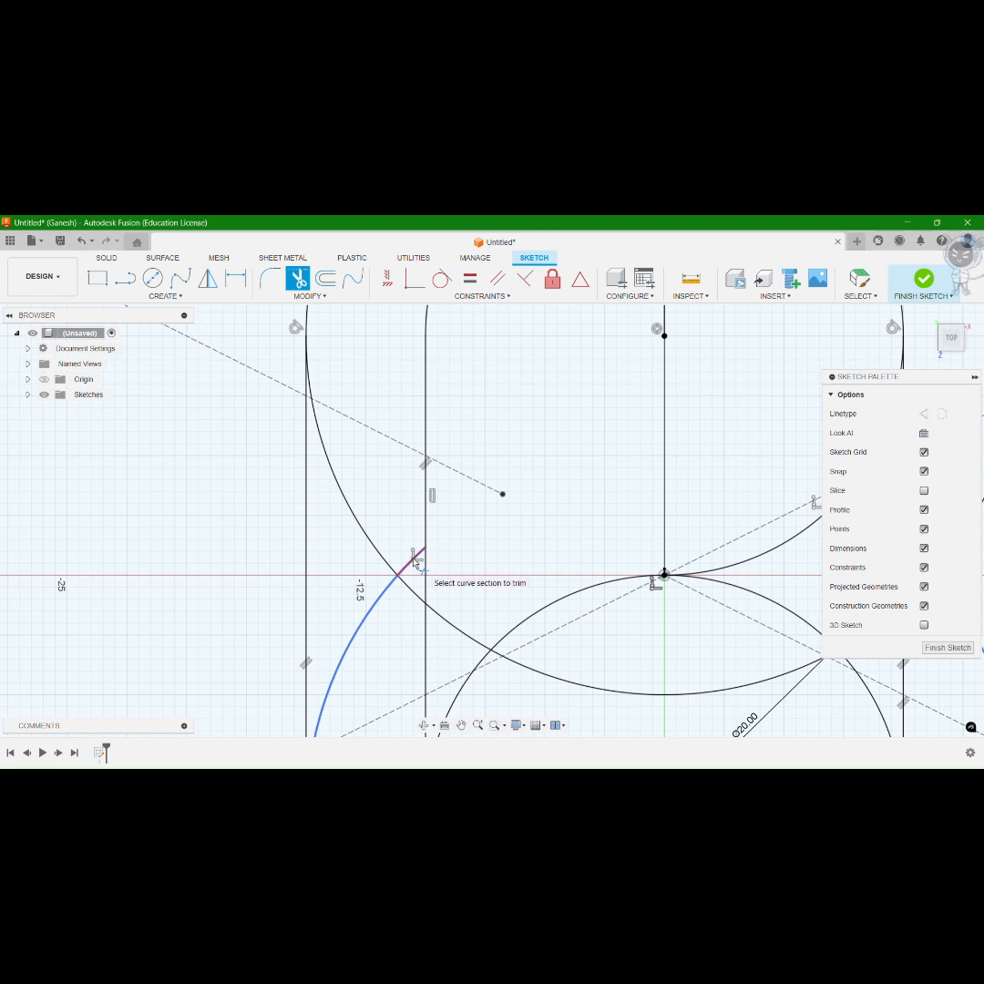
pyautogui.click(406, 579)
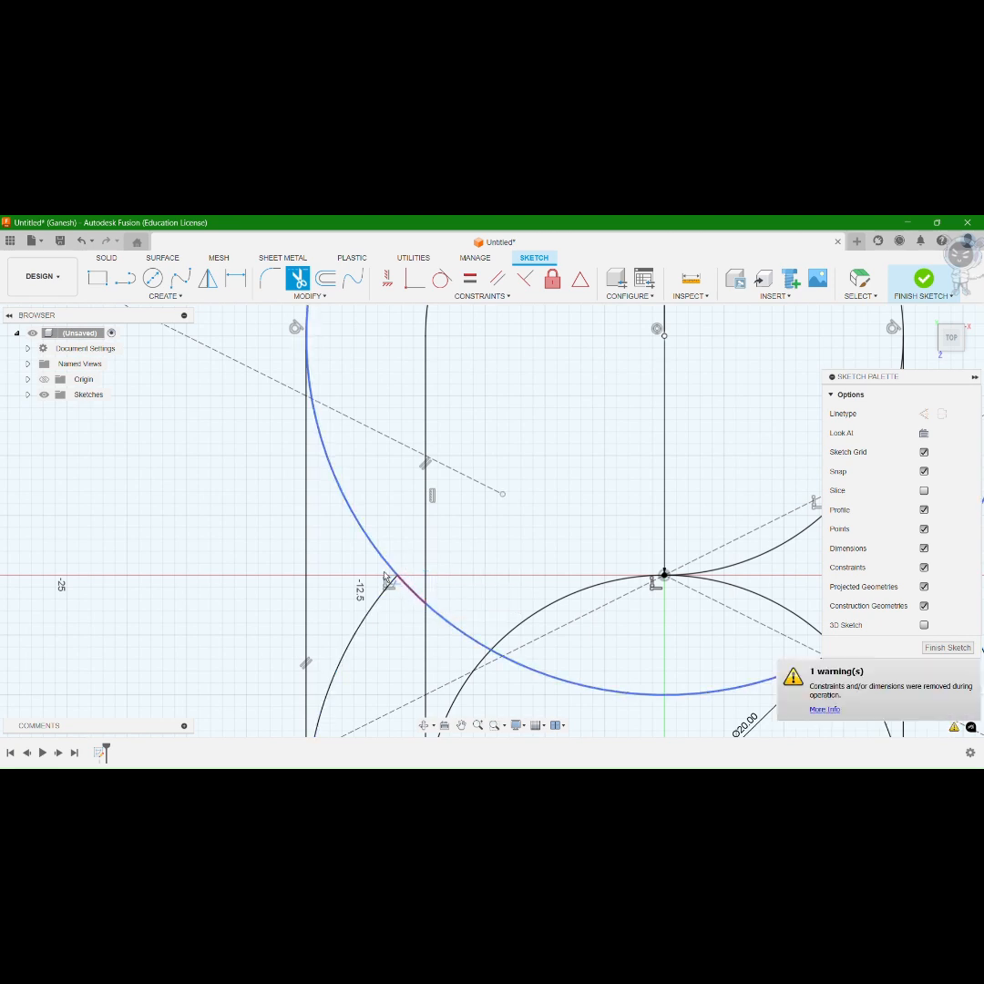
pyautogui.click(399, 584)
pyautogui.click(383, 562)
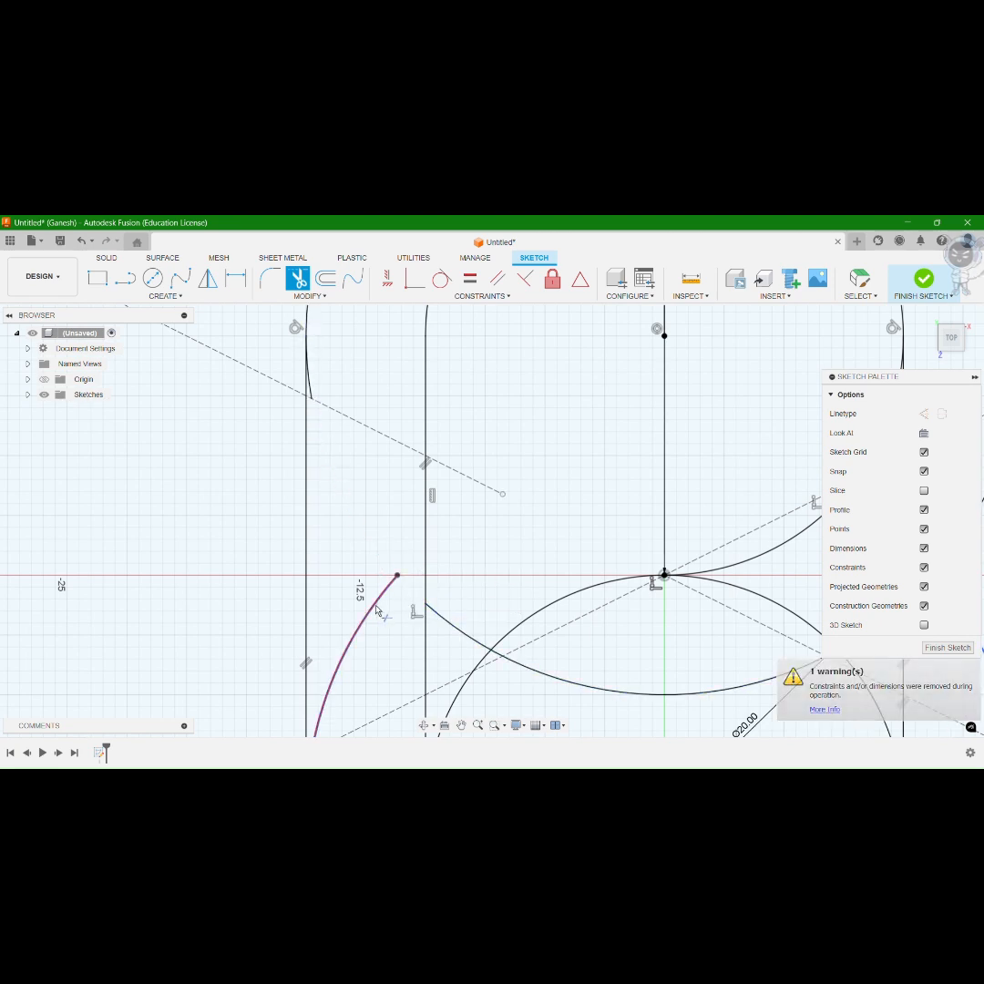
pyautogui.click(379, 601)
# Step: Trim the bottom arc of the upper 30 mm circle and the upper-left arc of the lower 20 mm circle, including the leftover stubs
pyautogui.scroll(-1, 377, 608)
pyautogui.scroll(-4, 379, 609)
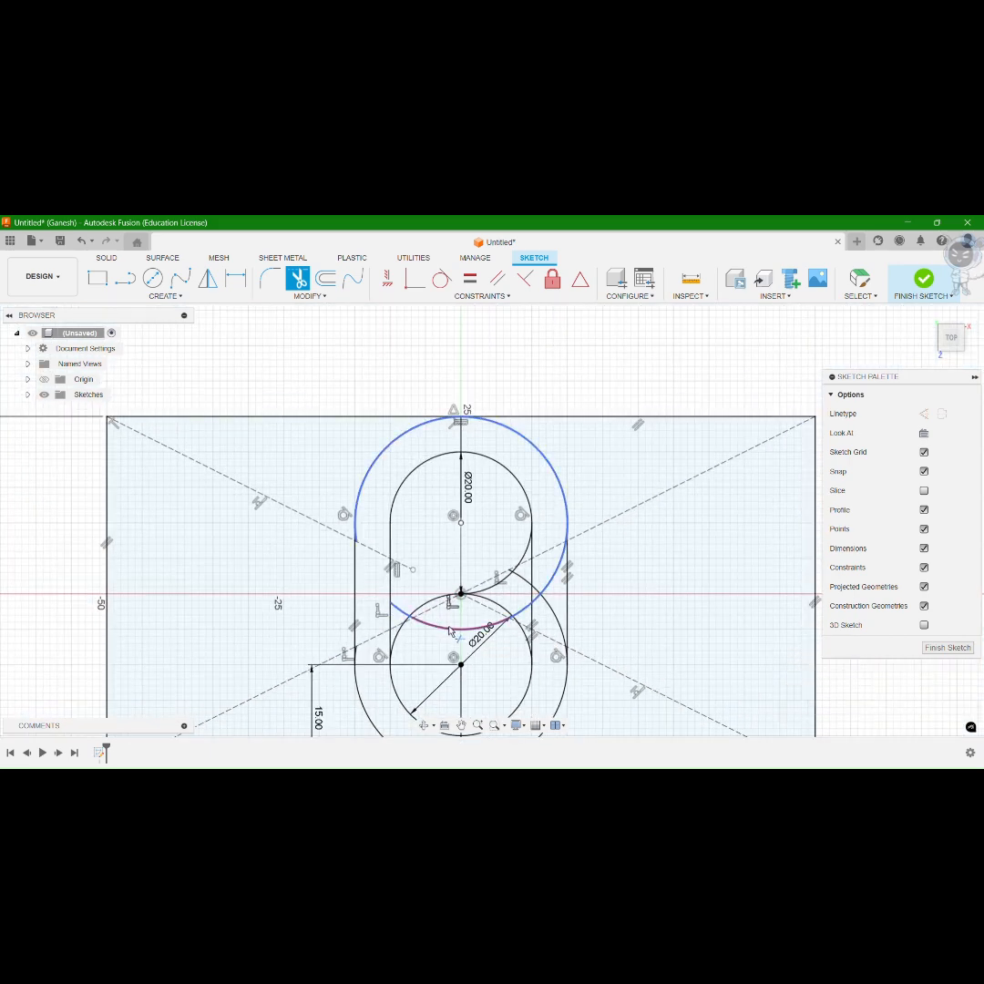
pyautogui.click(408, 622)
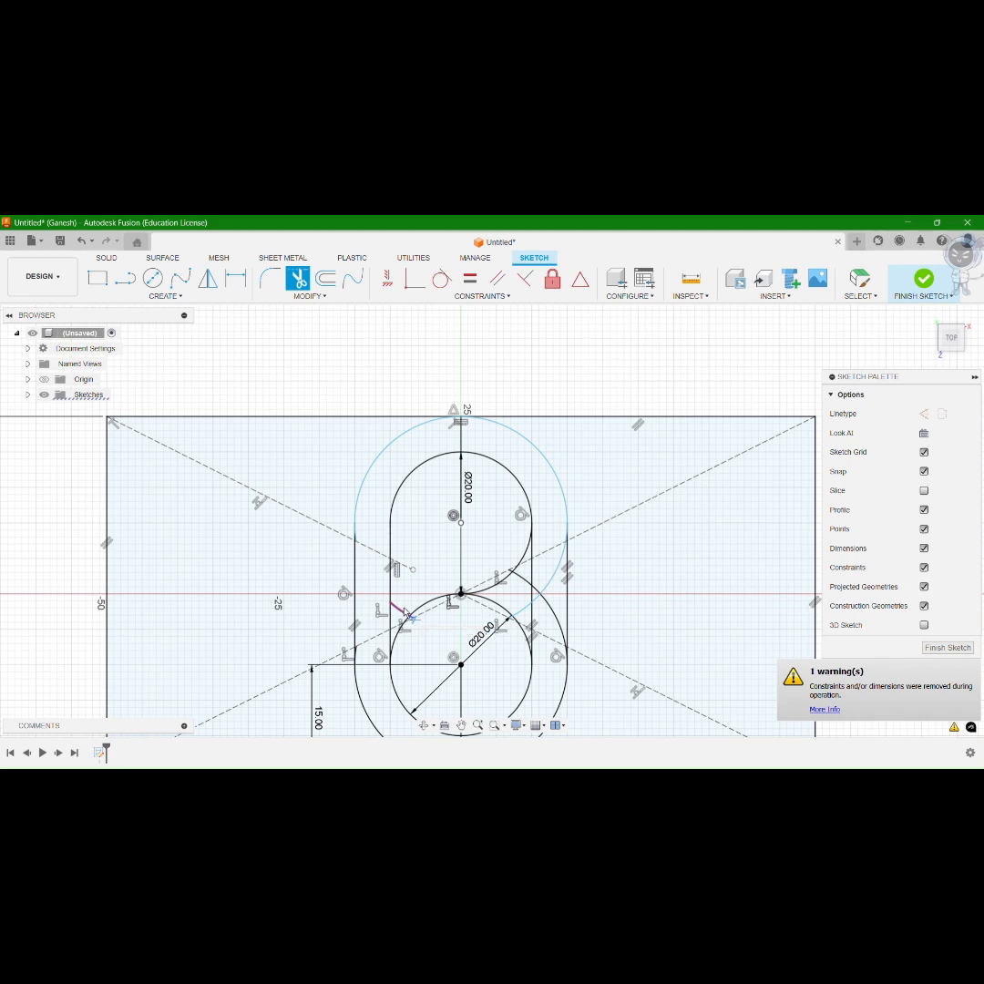
pyautogui.scroll(3, 411, 620)
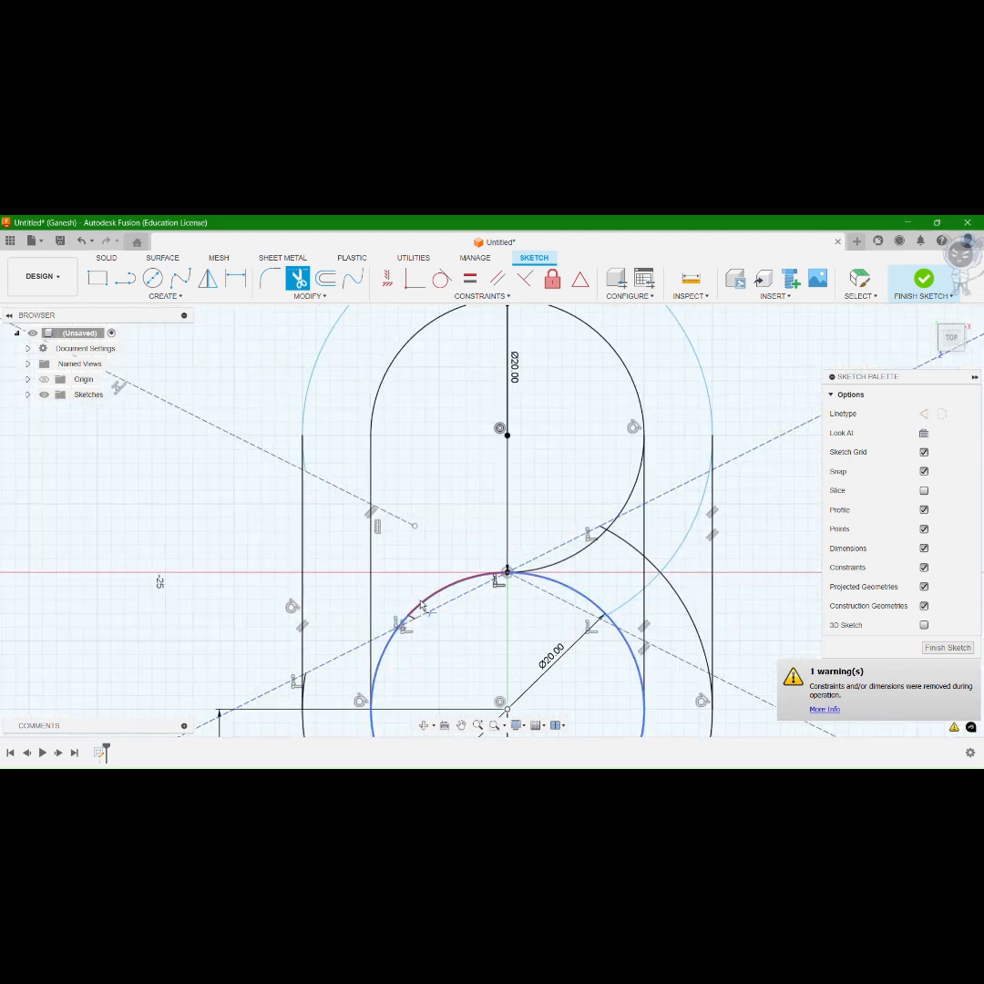
pyautogui.click(413, 615)
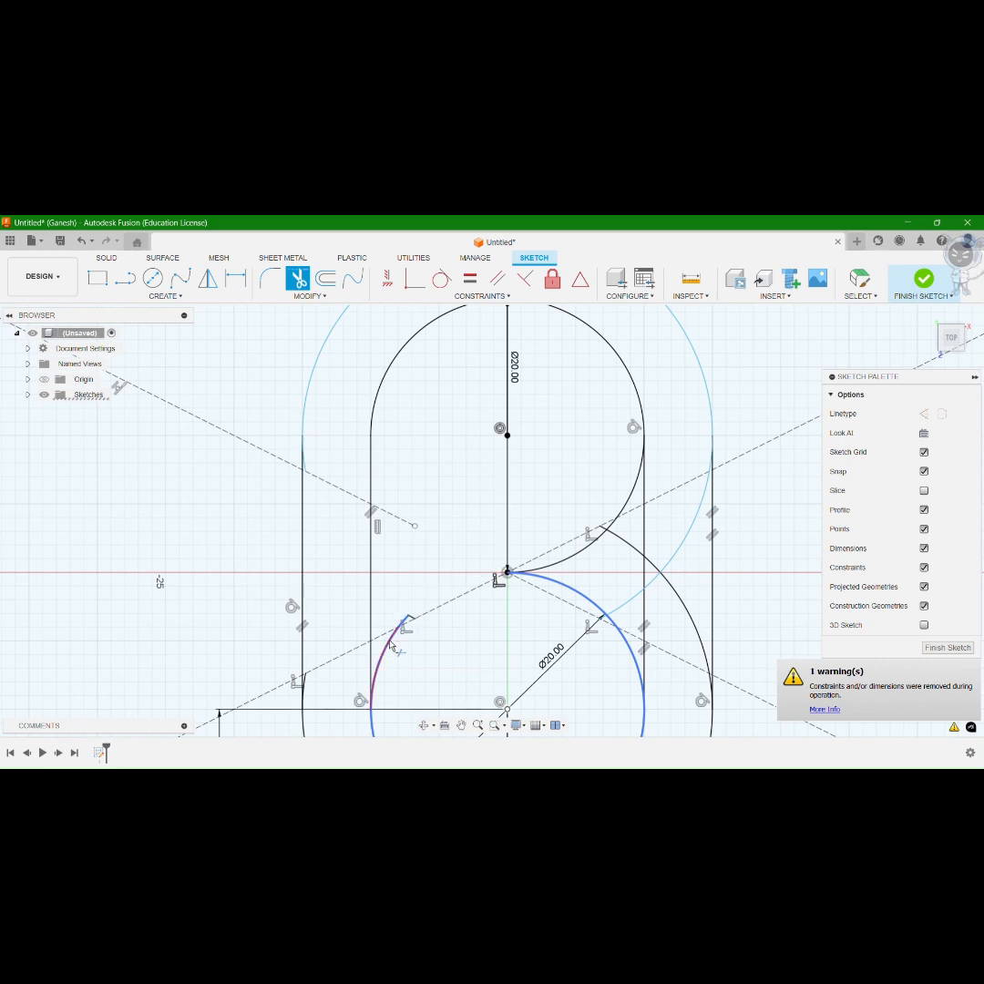
pyautogui.click(399, 639)
pyautogui.scroll(3, 414, 622)
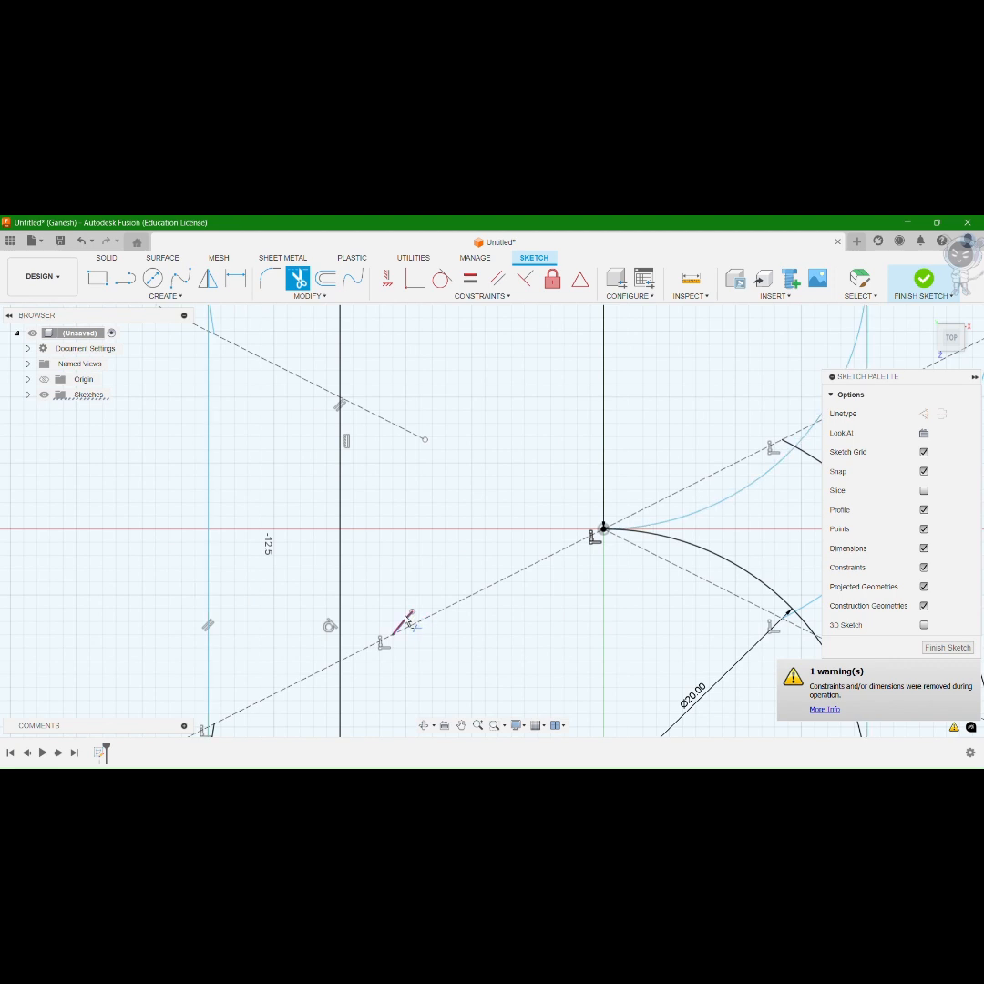
pyautogui.click(414, 620)
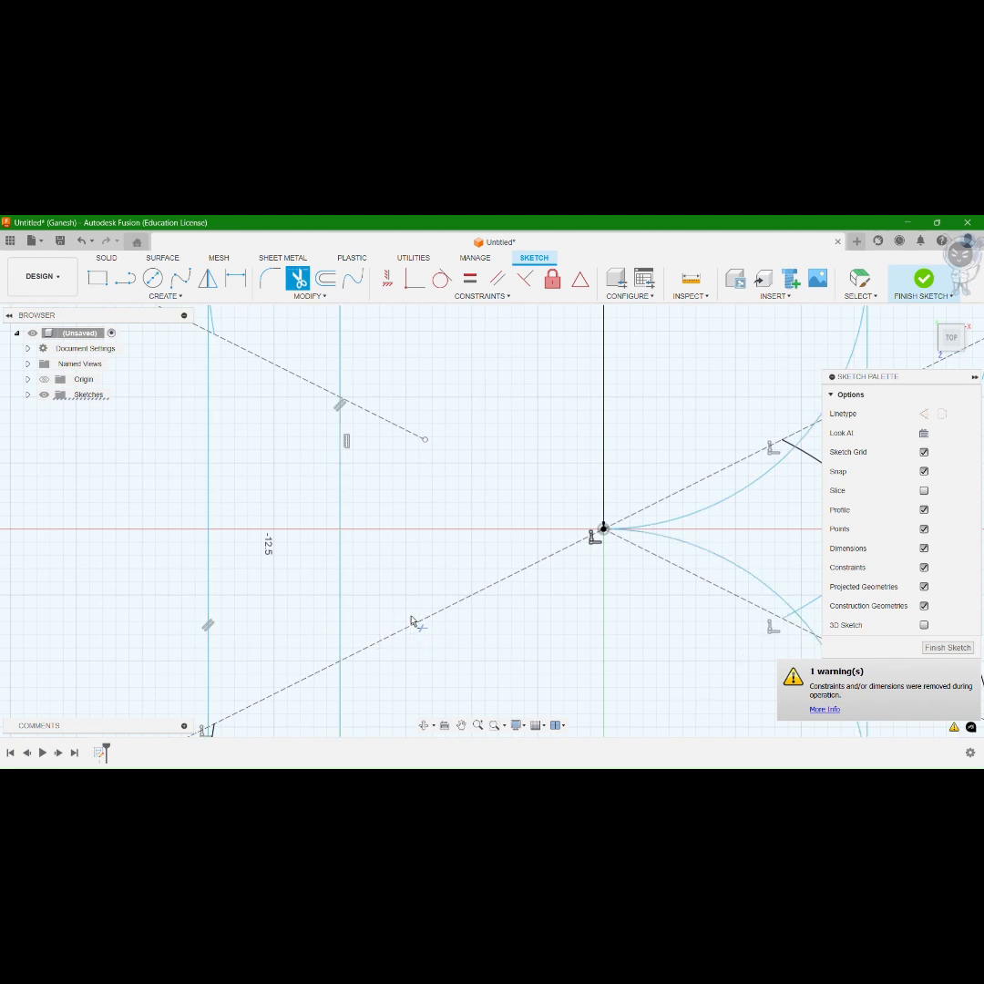
# Step: Trim the upper-right arc of the lower 20 mm circle and the lower-right arc of the upper 20 mm circle
pyautogui.click(715, 554)
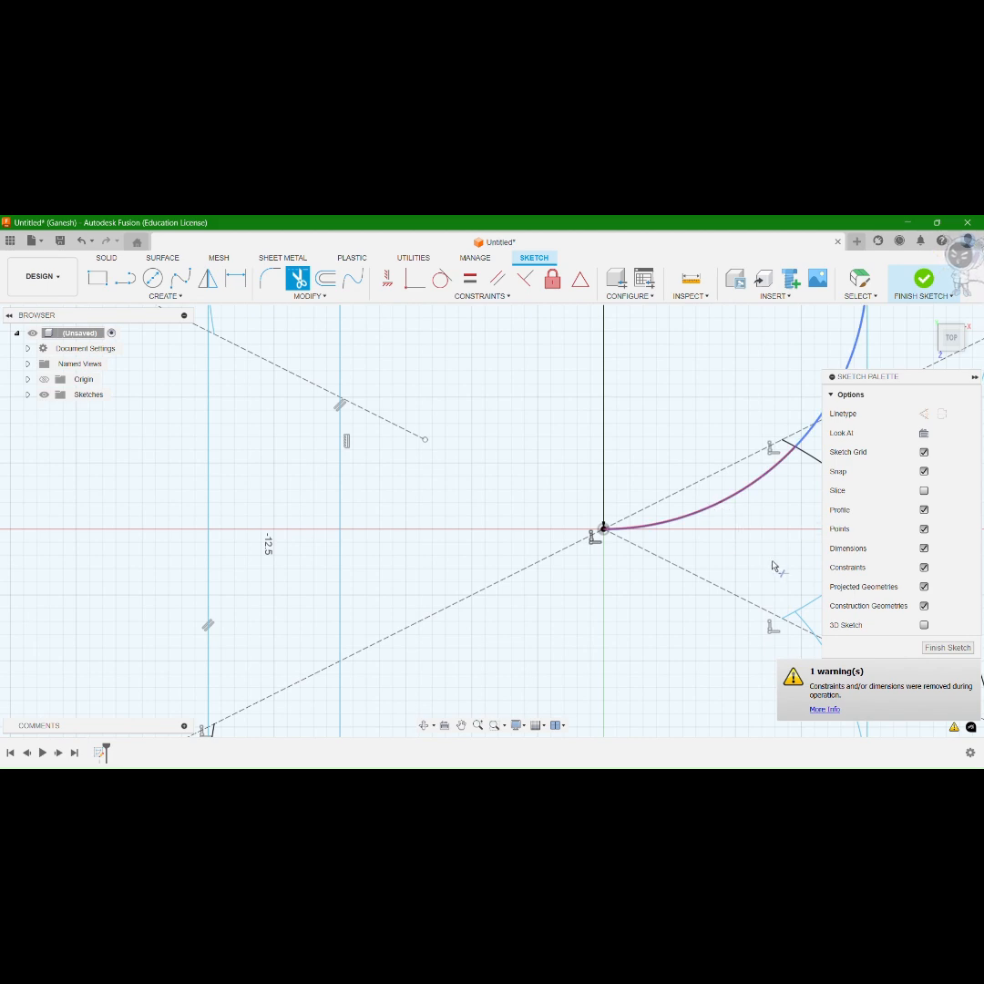
pyautogui.scroll(-5, 773, 567)
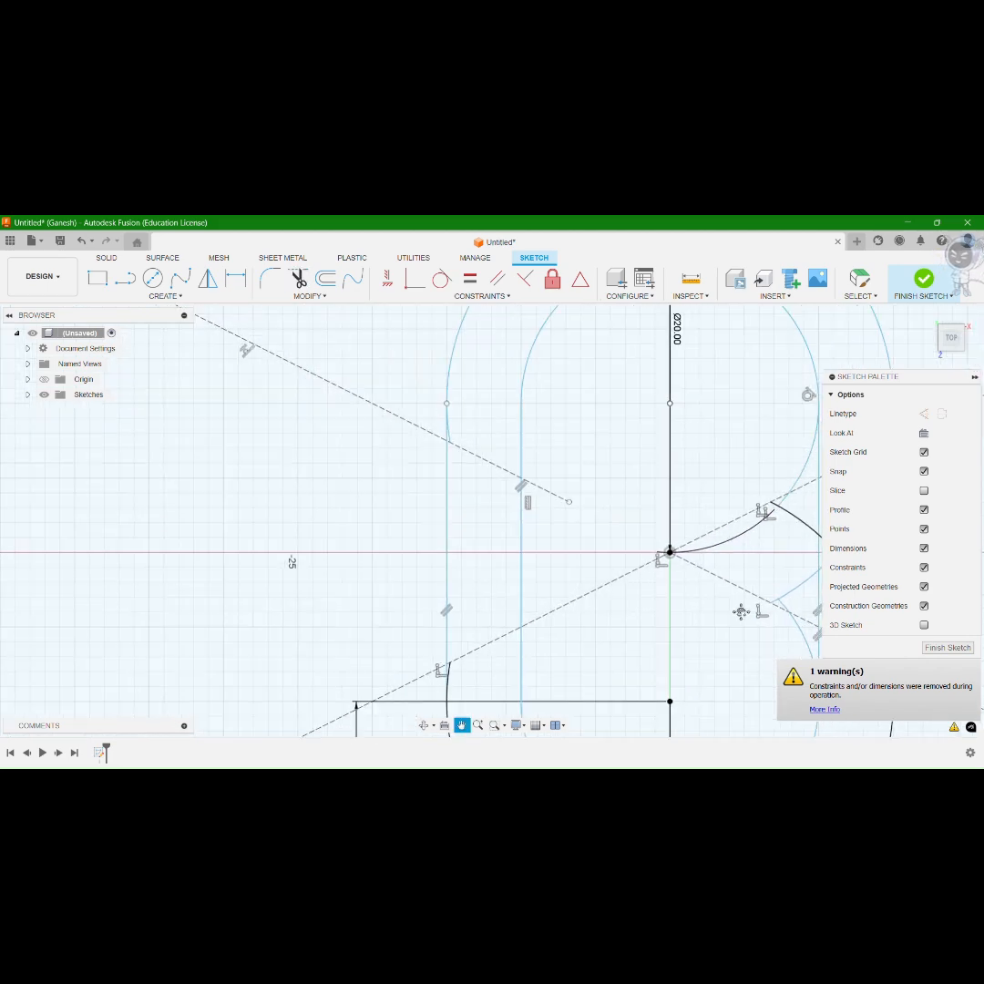
pyautogui.moveTo(740, 612)
pyautogui.mouseDown(button='middle')
pyautogui.moveTo(571, 575)
pyautogui.moveTo(566, 564)
pyautogui.mouseUp(button='middle')
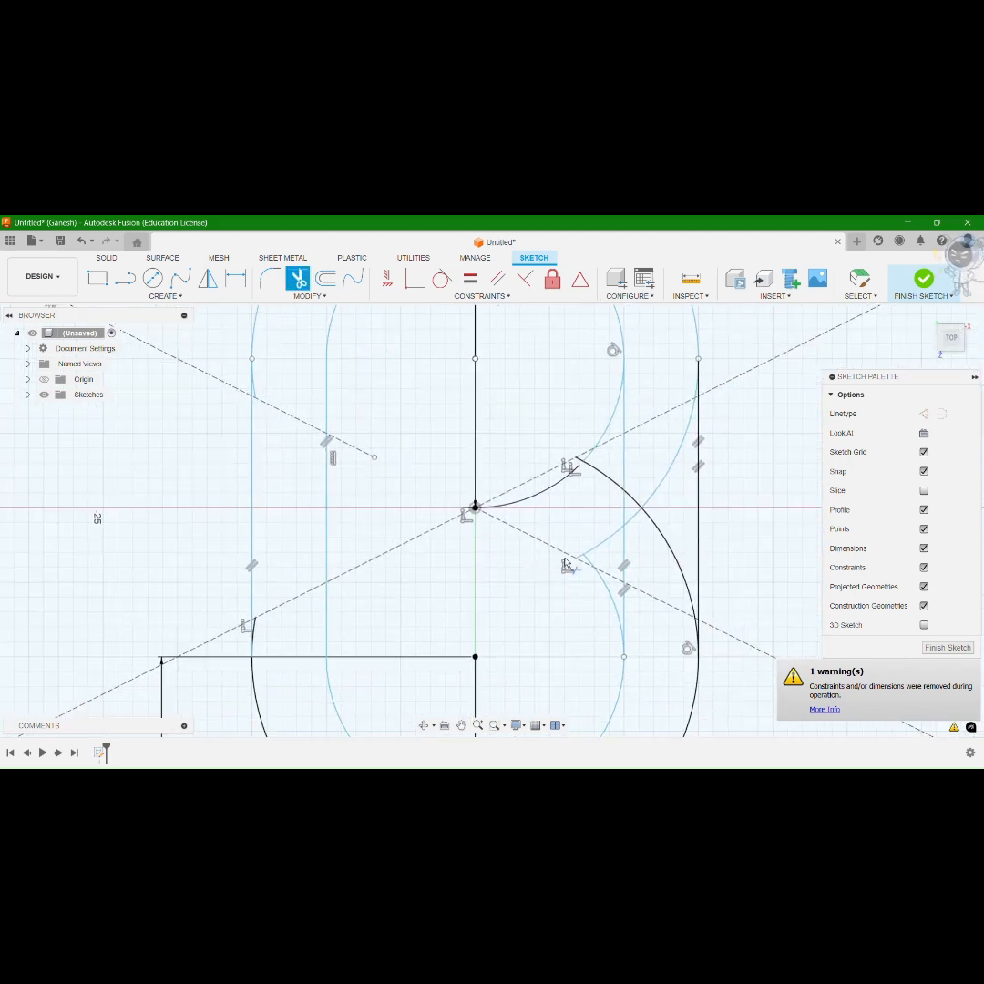
pyautogui.click(594, 454)
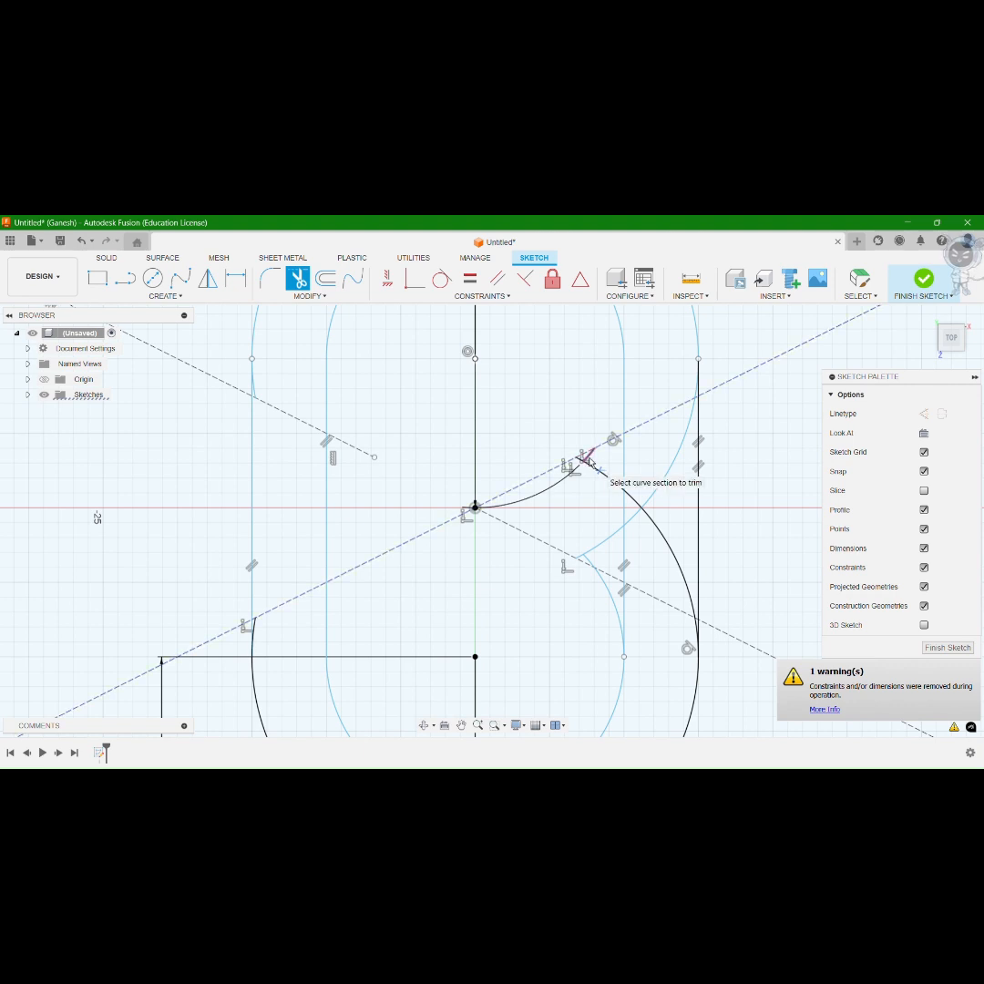
pyautogui.click(589, 461)
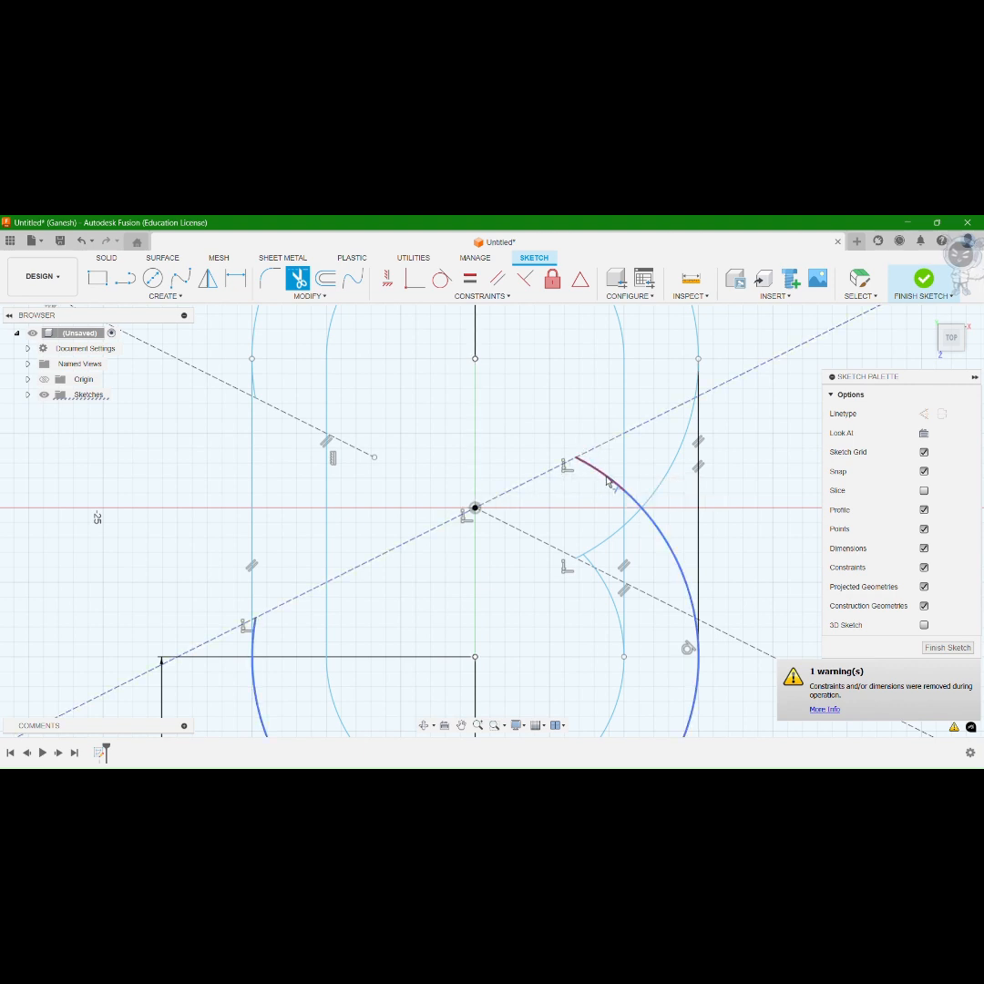
# Step: Trim the crossing right-hand arcs of the upper and lower 30 mm circles between the inner and outer tangent lines
pyautogui.click(600, 469)
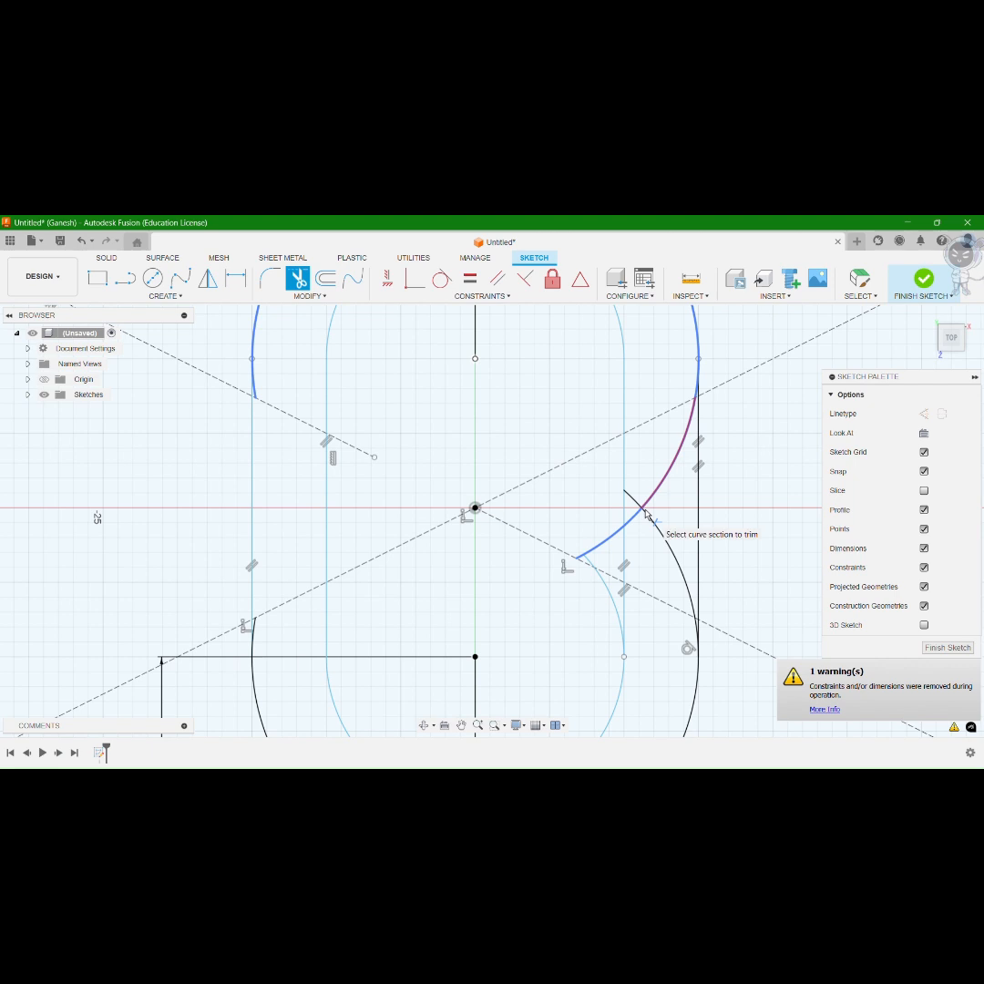
pyautogui.click(649, 520)
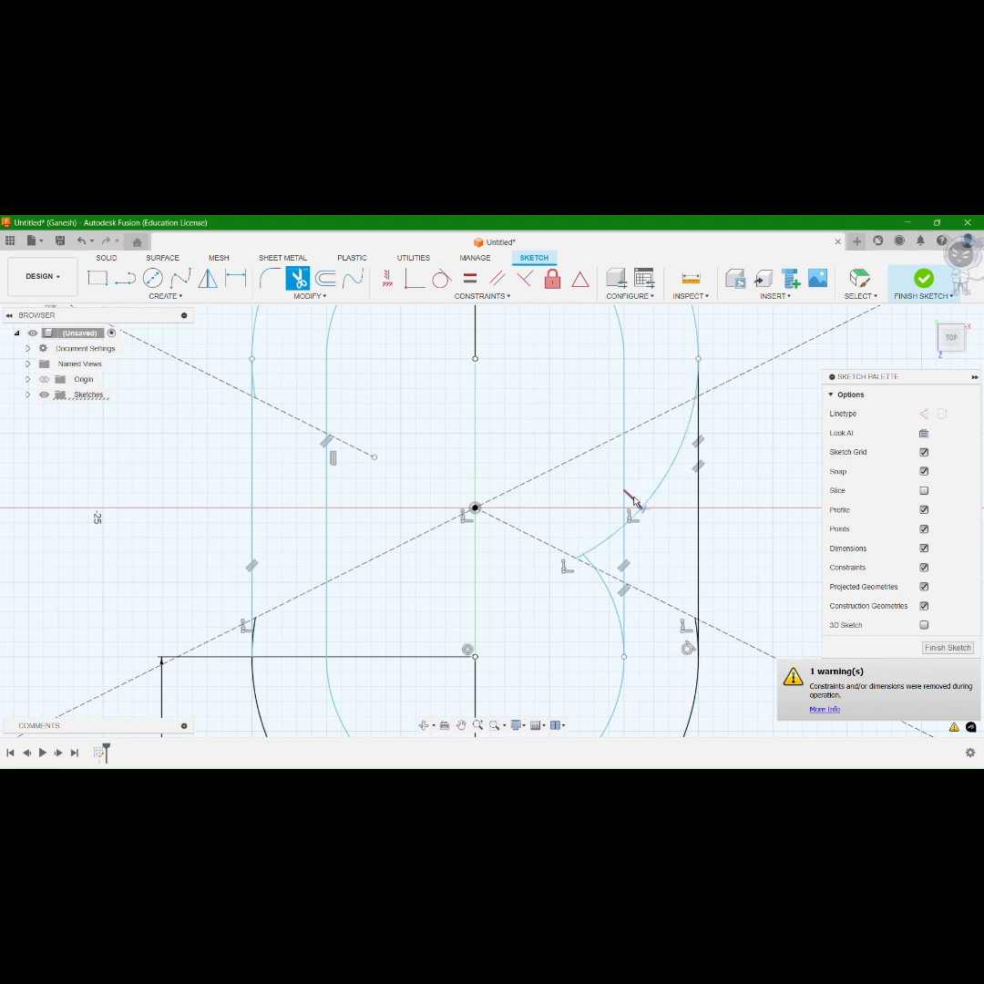
pyautogui.click(641, 502)
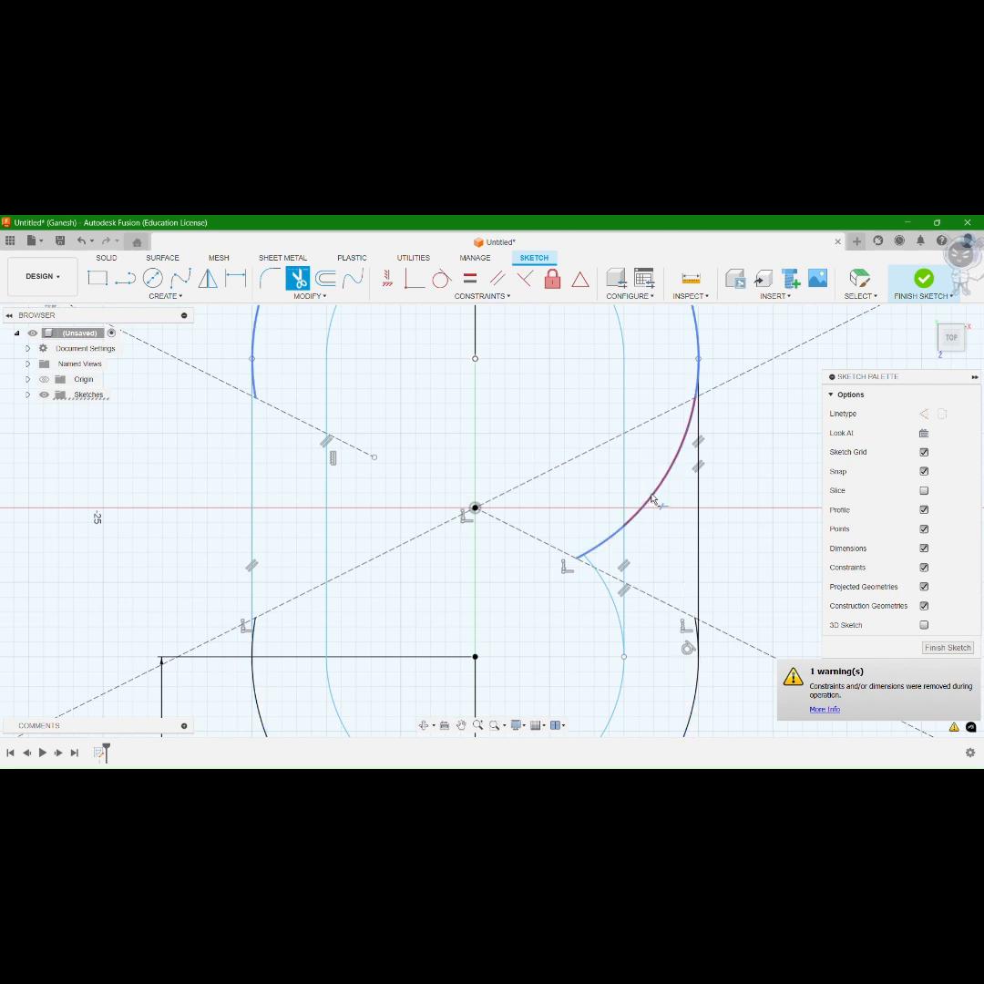
pyautogui.click(652, 500)
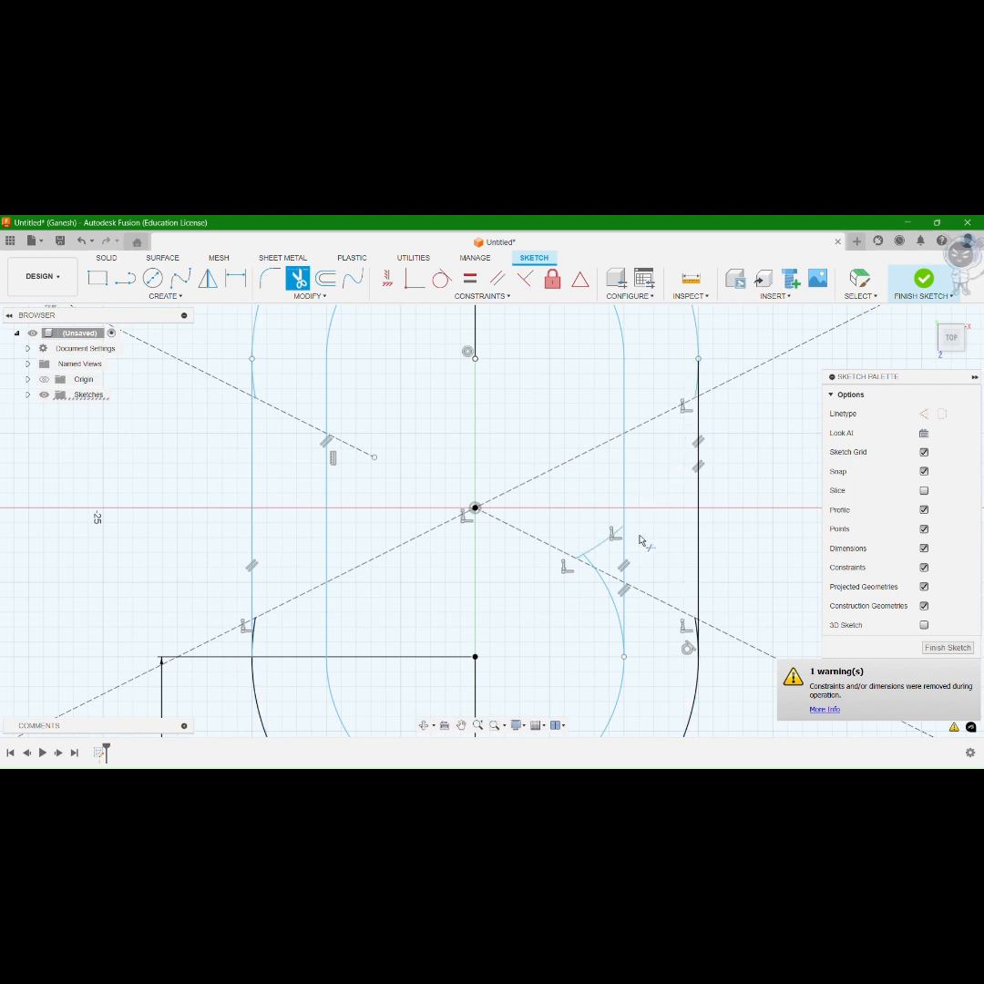
# Step: Trim the remaining fragments of the upper 30 mm and lower 20 mm circles on the right side inside the inner slot
pyautogui.click(598, 563)
pyautogui.click(585, 562)
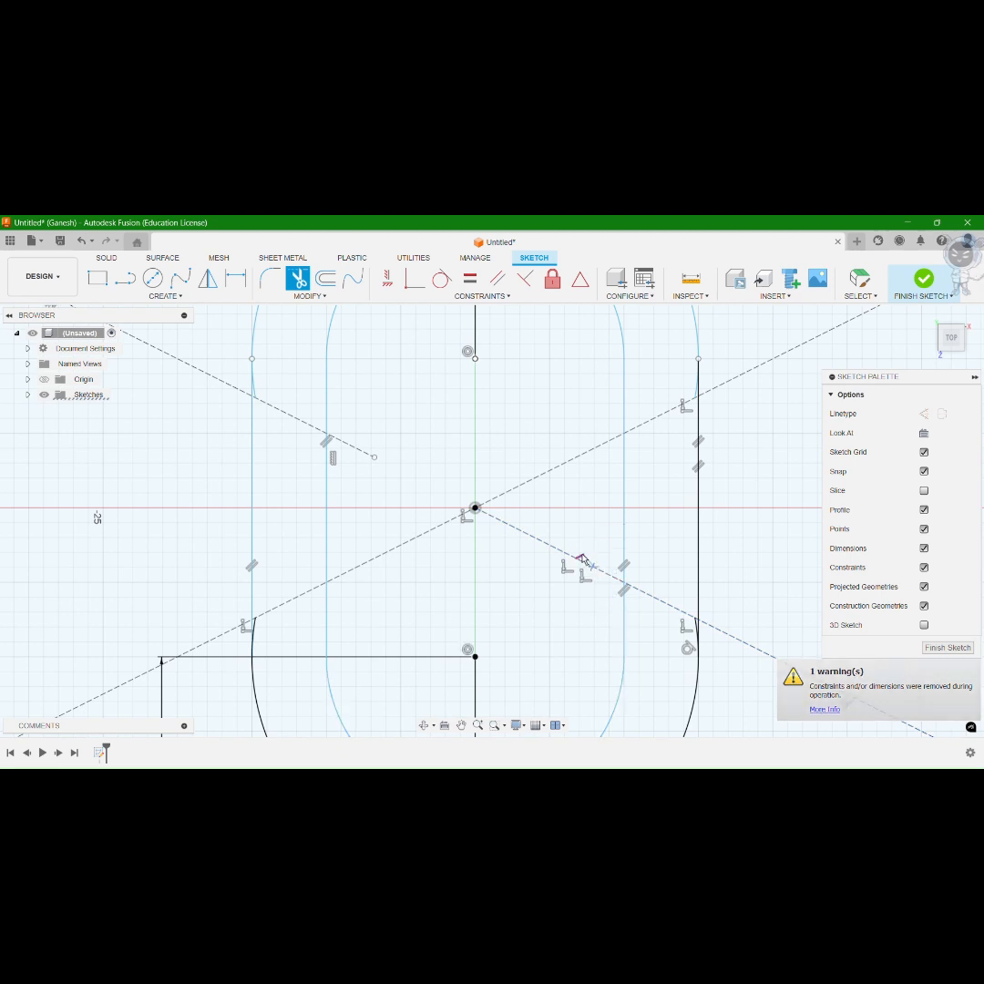
pyautogui.click(582, 556)
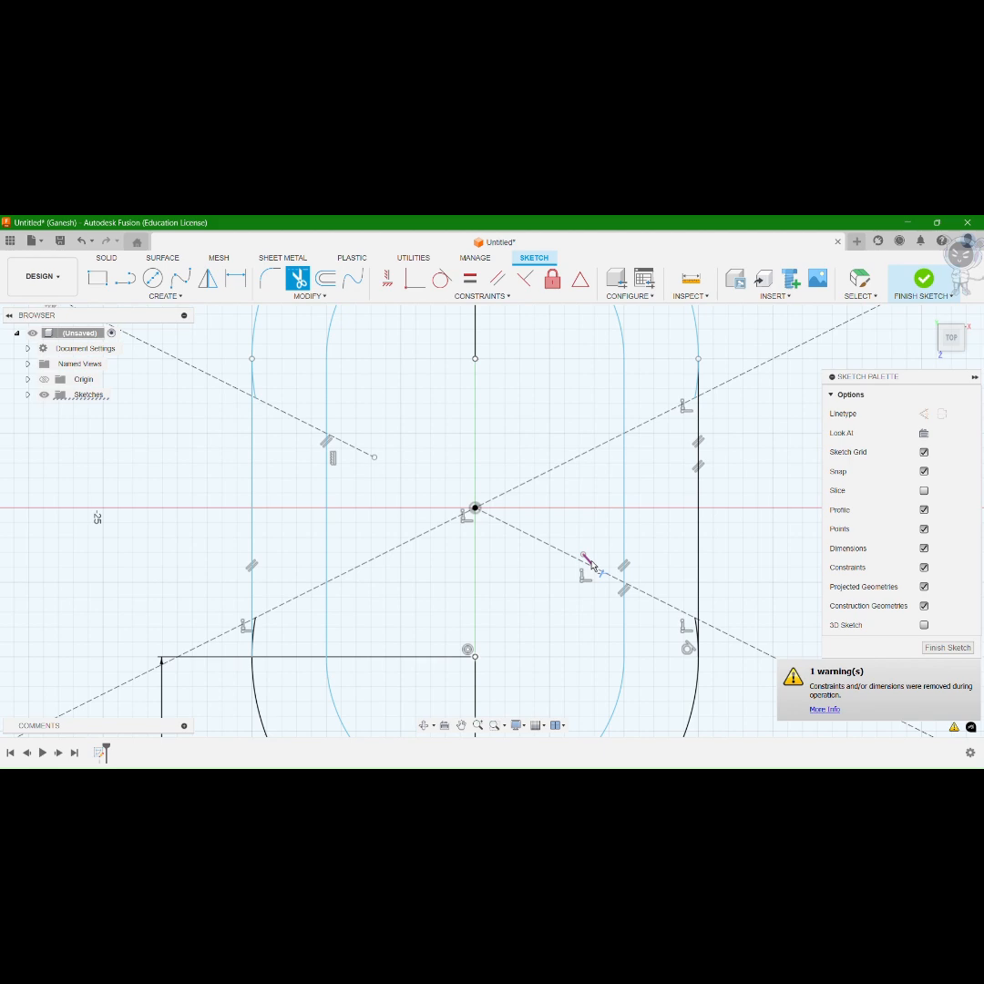
pyautogui.scroll(-2, 593, 643)
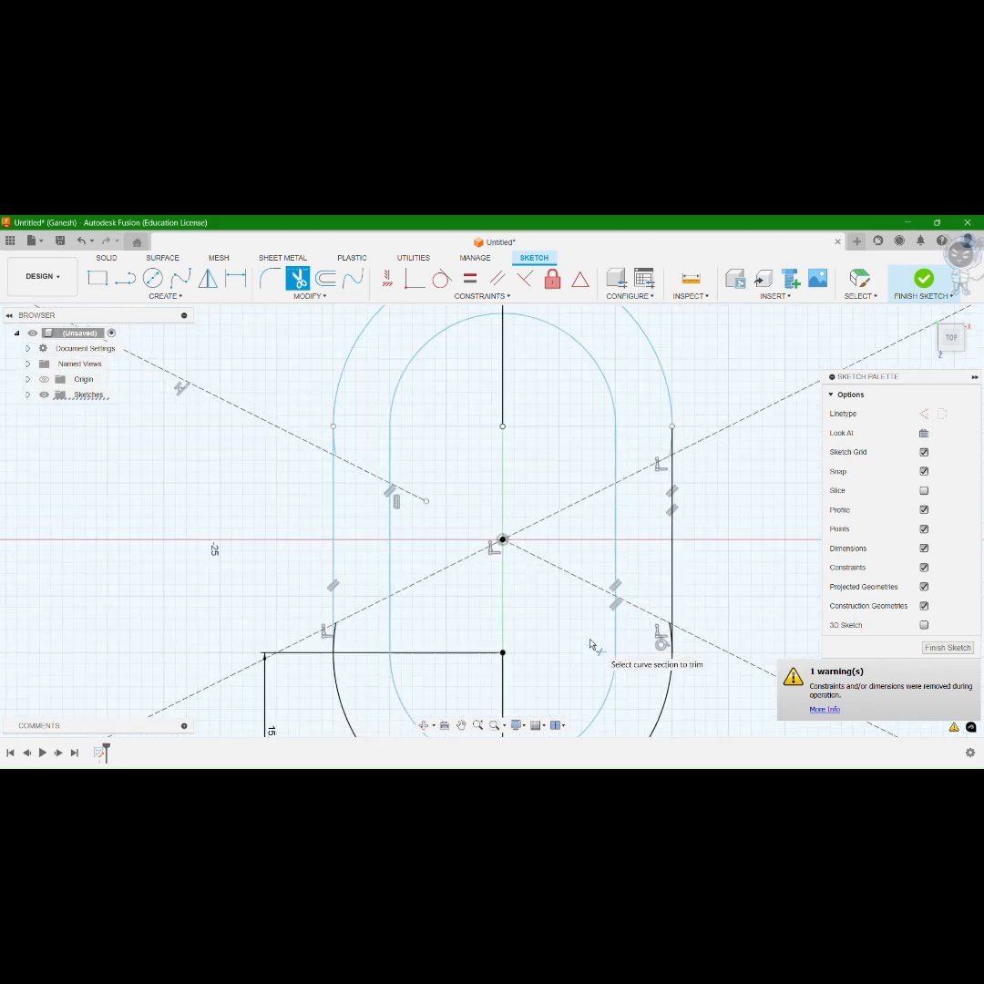
pyautogui.scroll(-1, 590, 645)
pyautogui.moveTo(590, 648); pyautogui.dragTo(562, 518, button='middle')
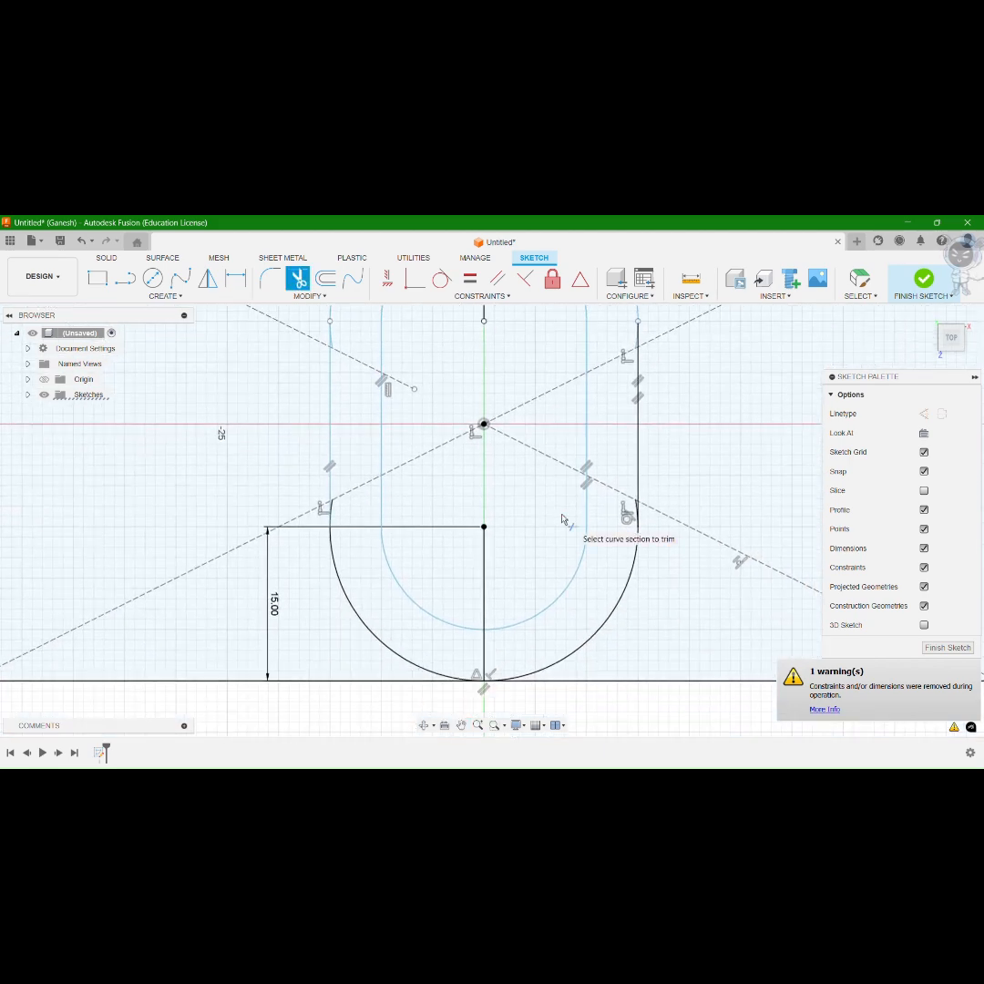
pyautogui.scroll(-5, 562, 518)
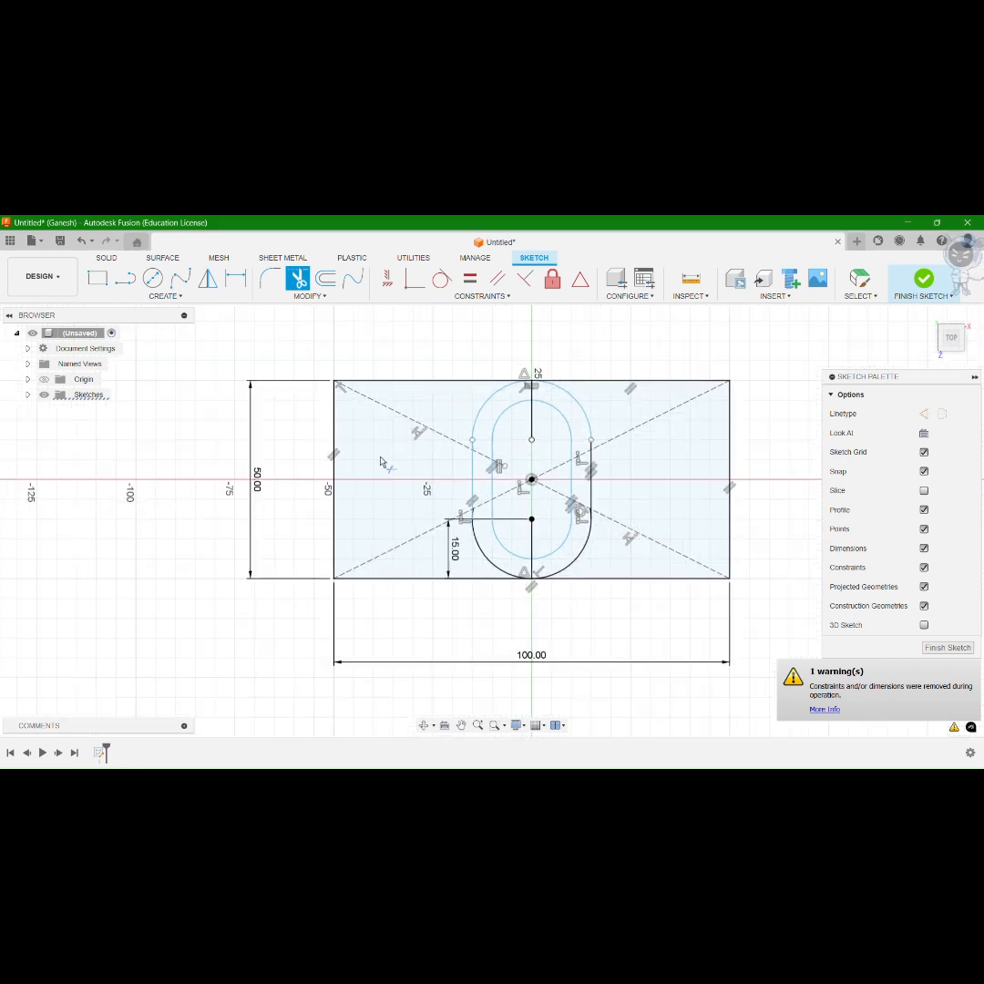
# Step: Draw a 10 mm vertical line down the rectangle's right edge from its upper-right corner
pyautogui.click(123, 287)
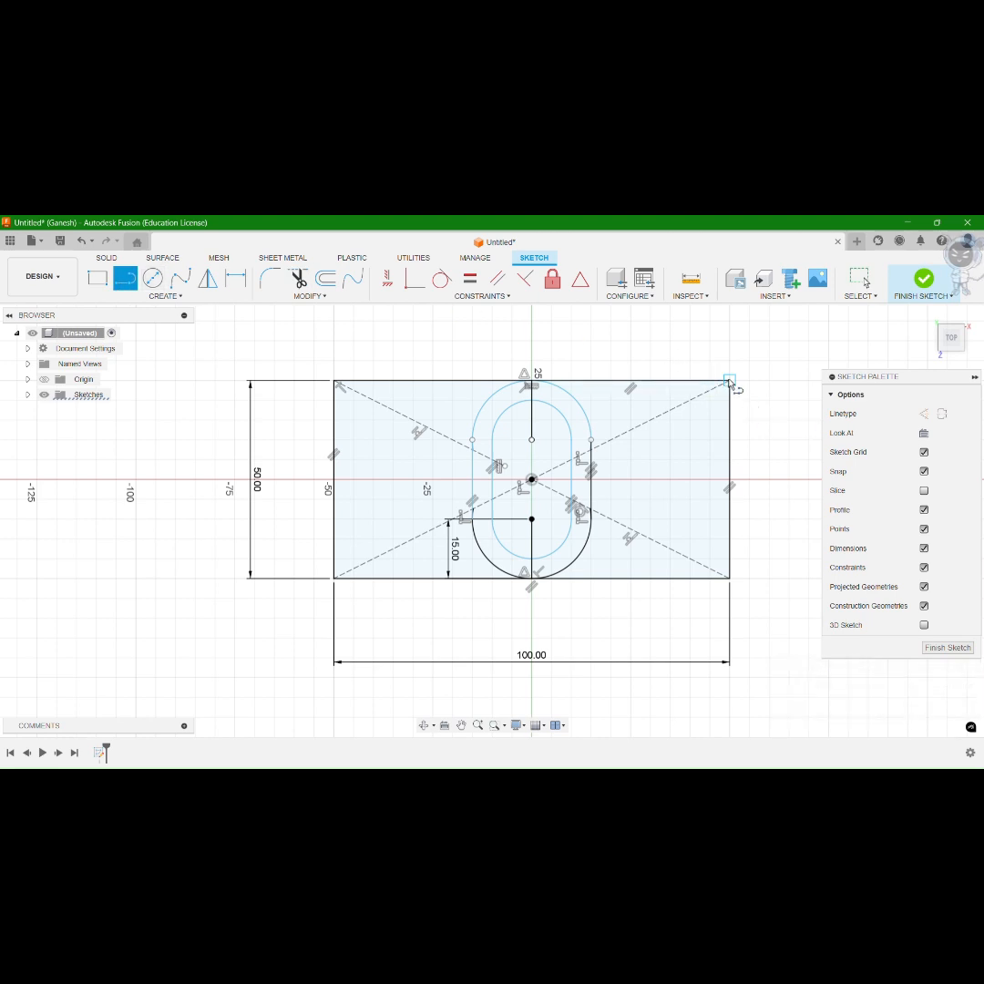
pyautogui.click(728, 382)
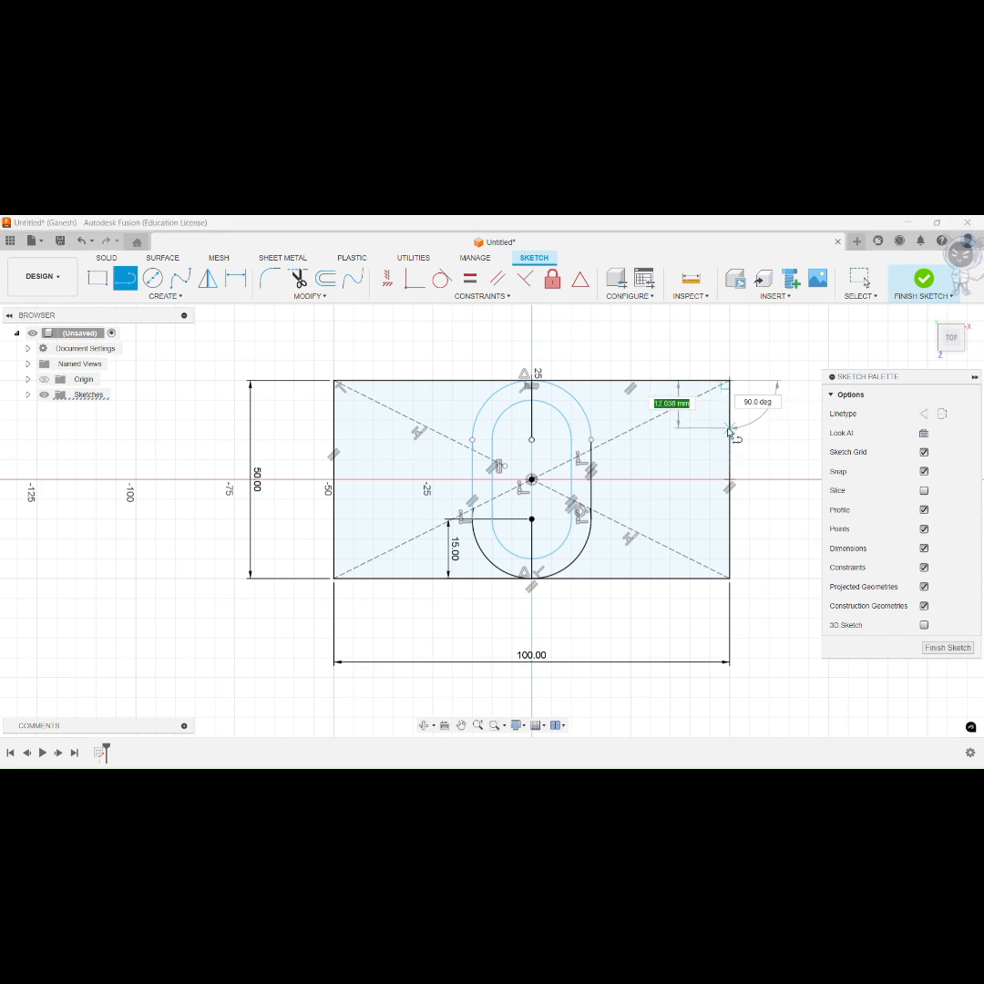
pyautogui.write('1')
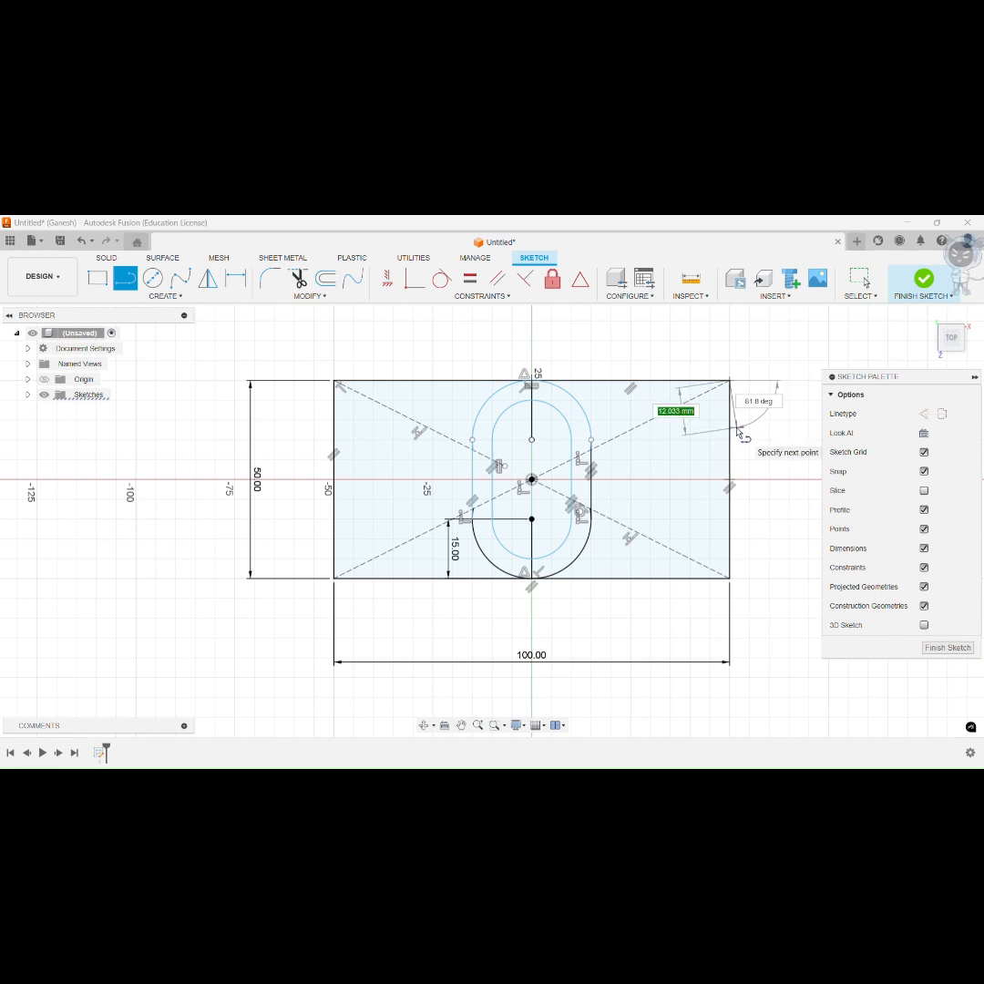
pyautogui.write('10')
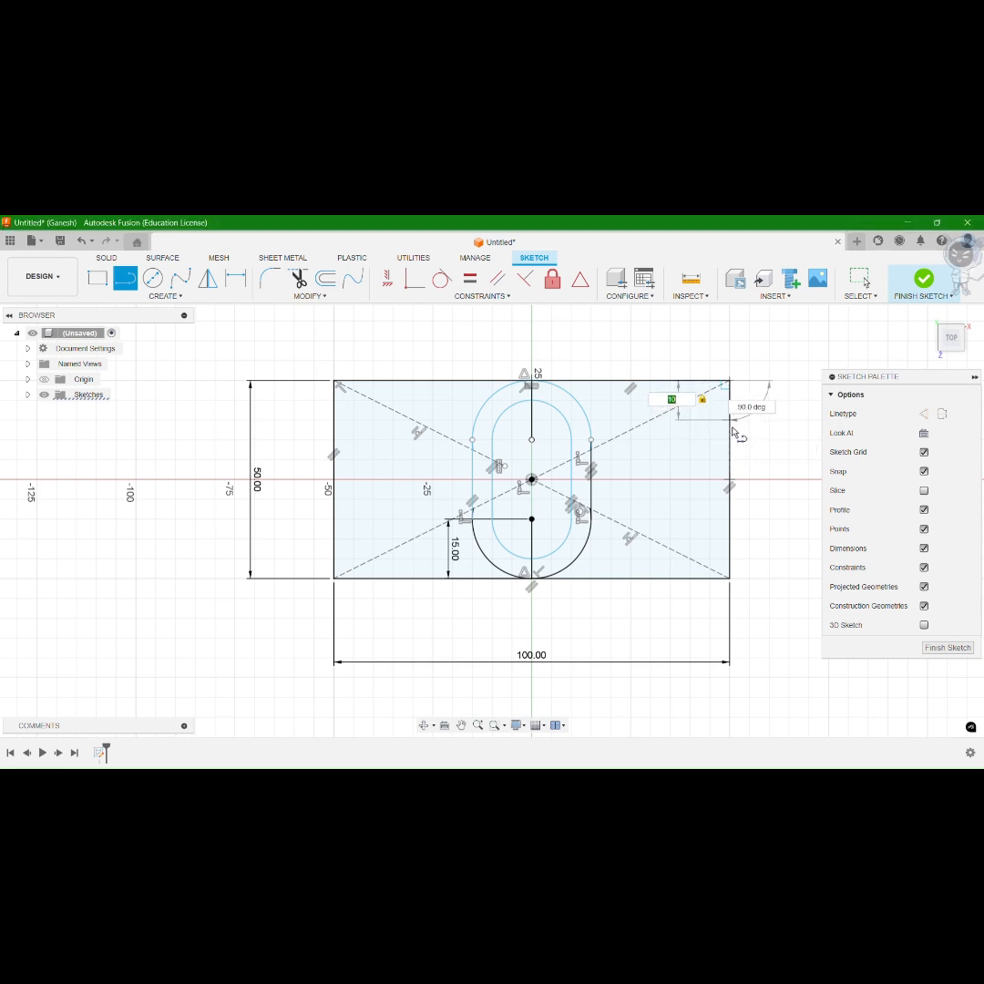
pyautogui.press('Return')
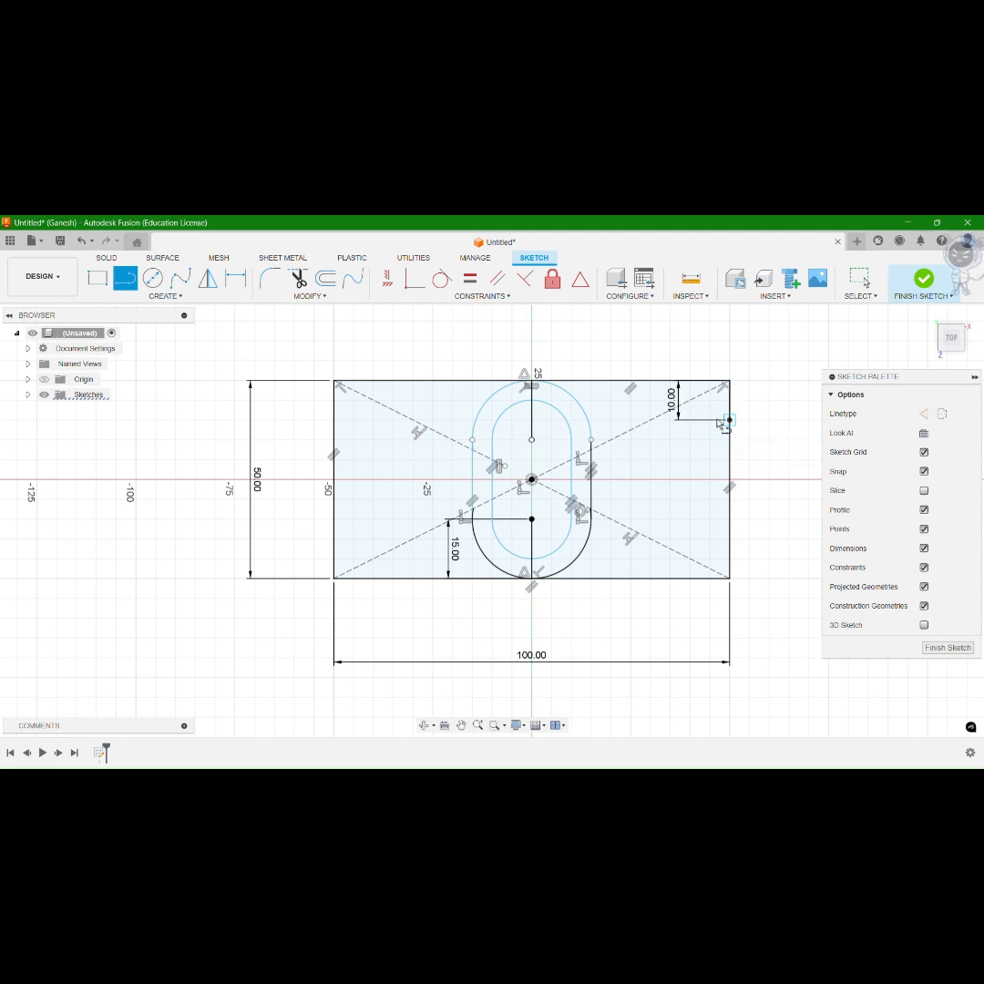
# Step: Draw a 17.5 mm horizontal line inward from the lower end of the 10 mm line on the rectangle's right edge
pyautogui.click(728, 420)
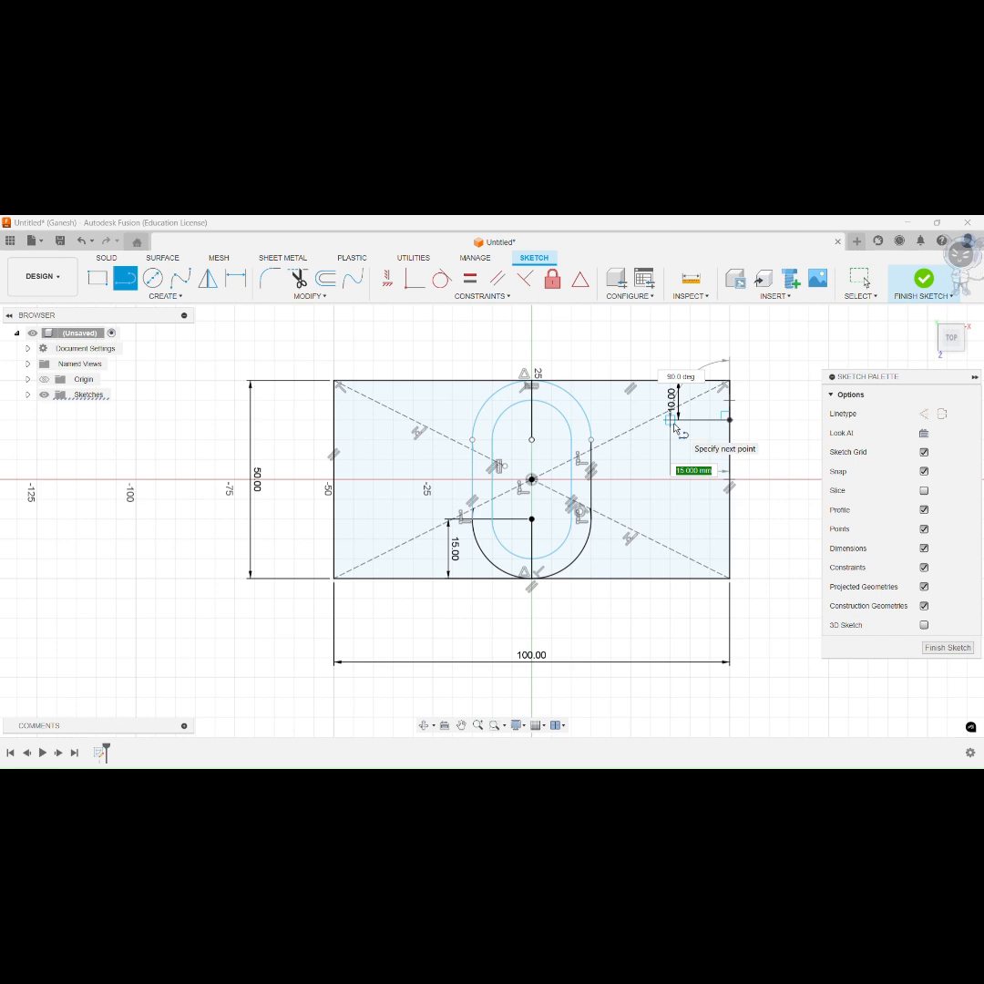
pyautogui.write('17.5')
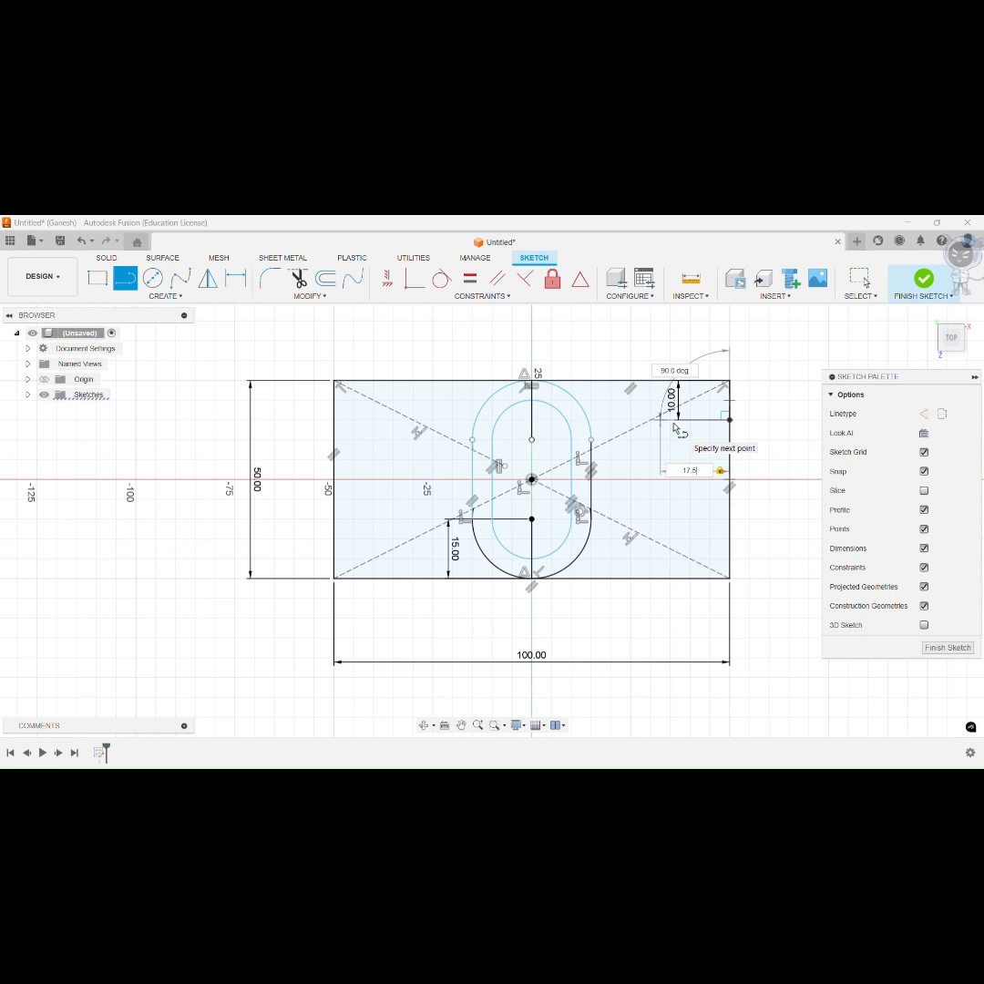
pyautogui.press('Return')
pyautogui.press('Escape')
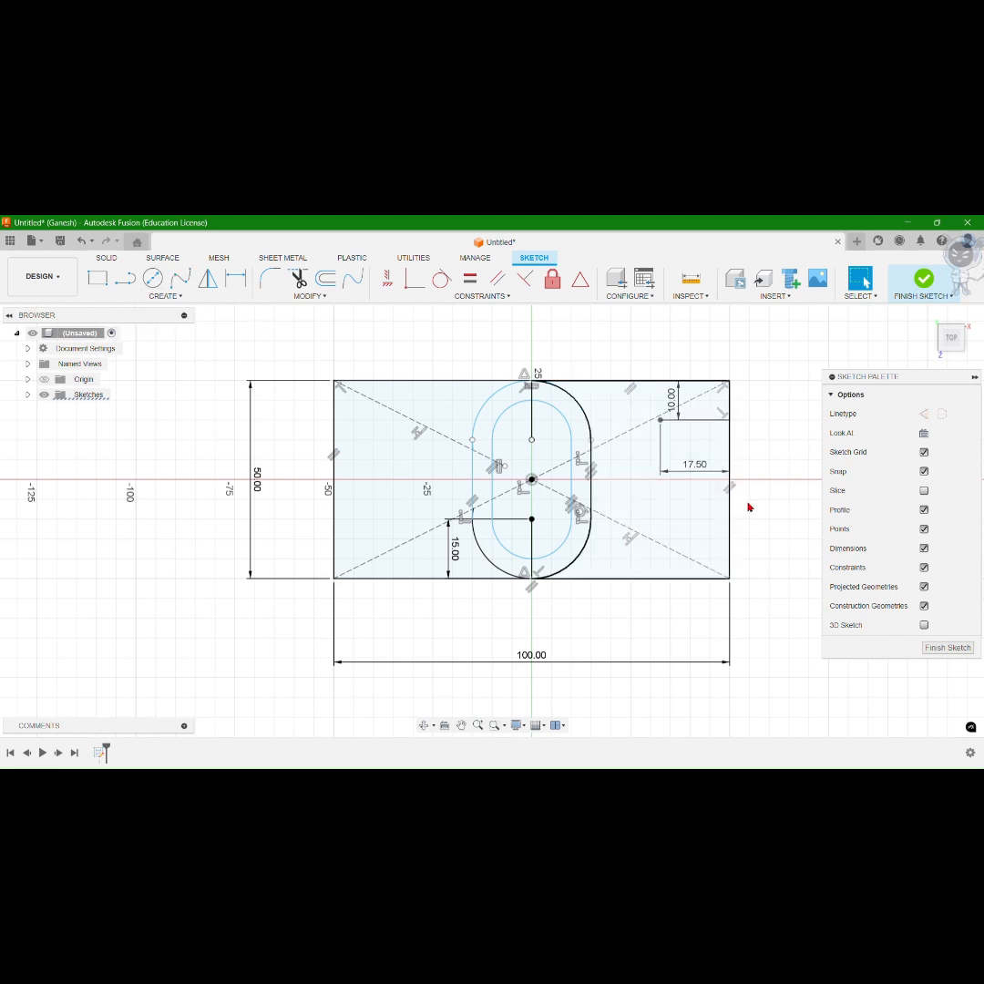
# Step: Draw a vertical line about 10 mm long up the rectangle's right edge from its lower-right corner
pyautogui.click(122, 283)
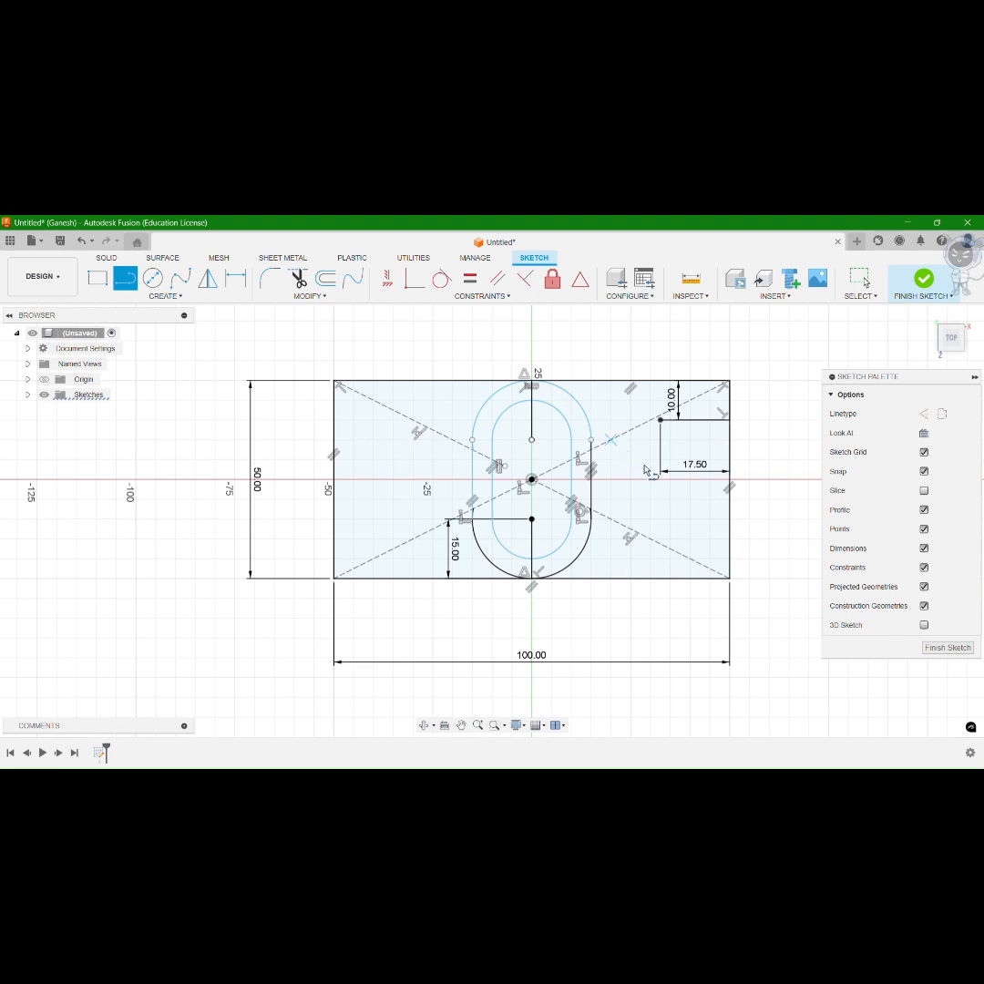
pyautogui.click(729, 578)
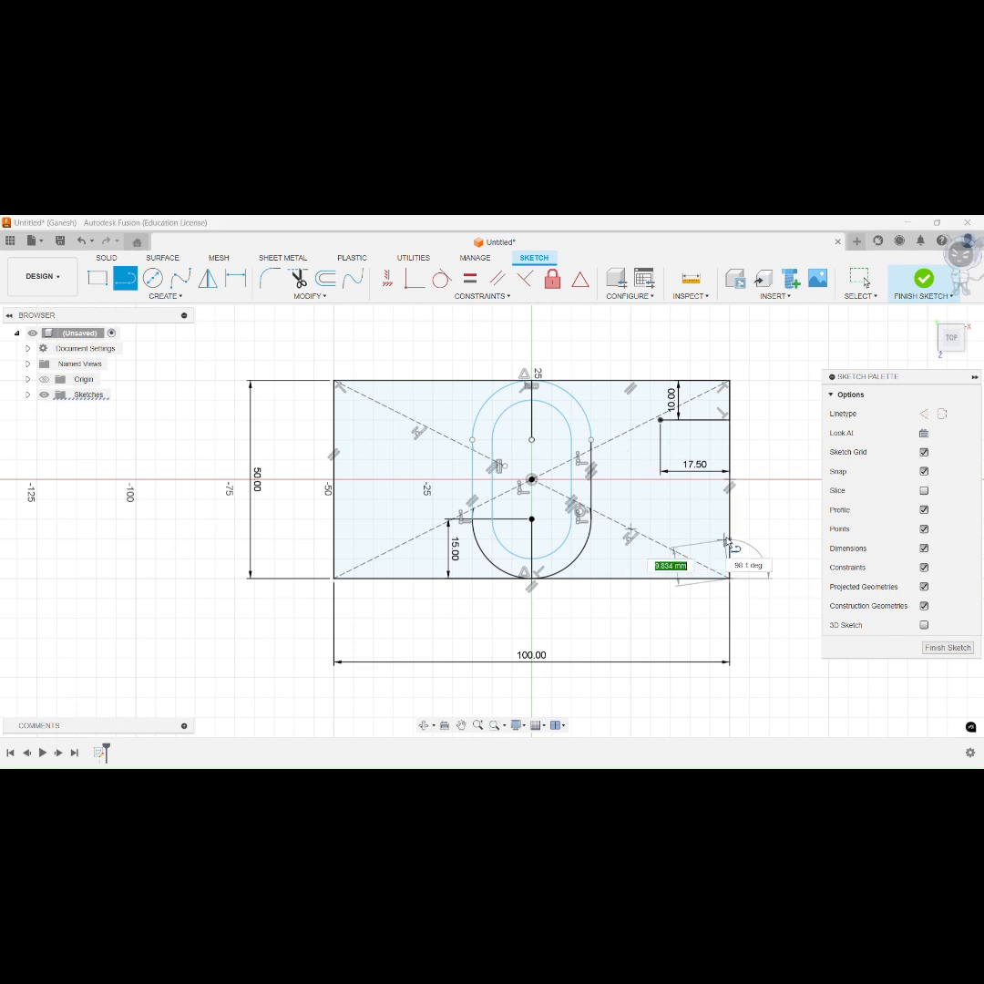
pyautogui.click(726, 539)
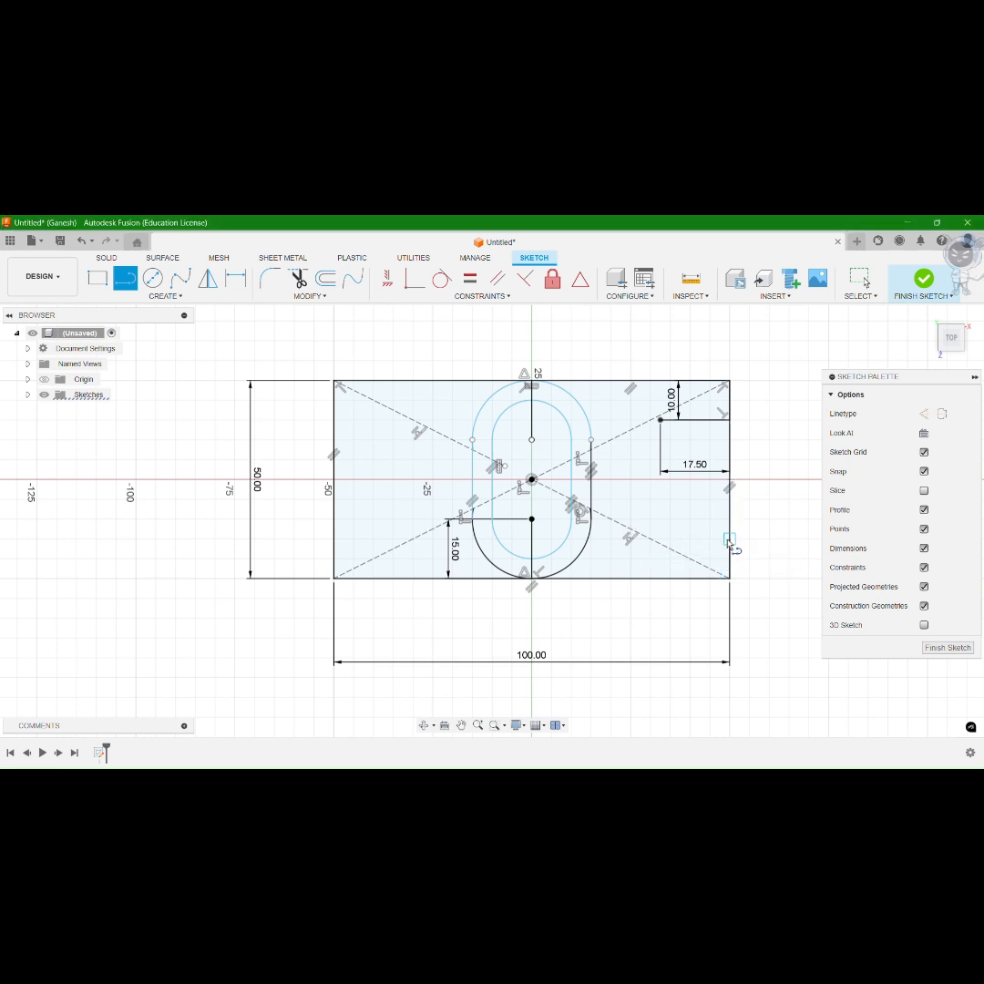
# Step: Draw a 17.5 mm horizontal line inward from the upper end of the line at the lower-right corner
pyautogui.click(729, 541)
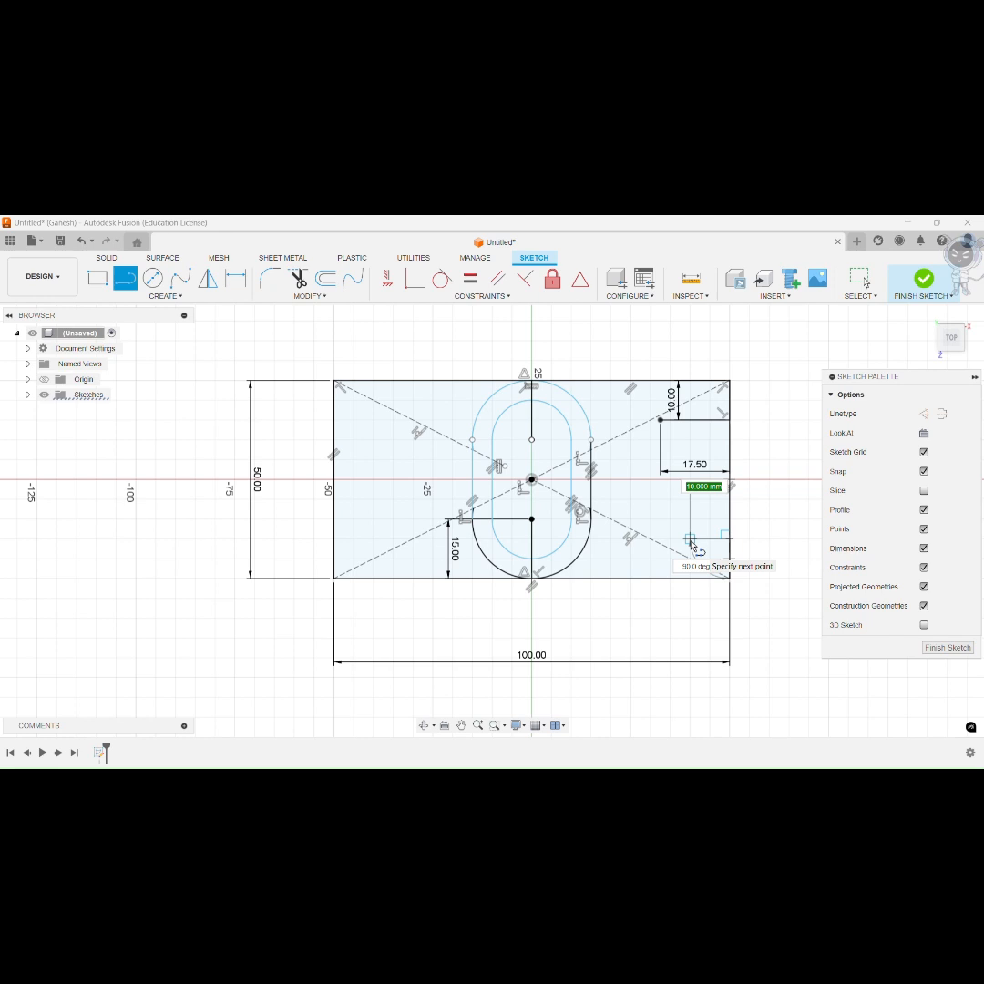
pyautogui.write('17')
pyautogui.press('Tab')
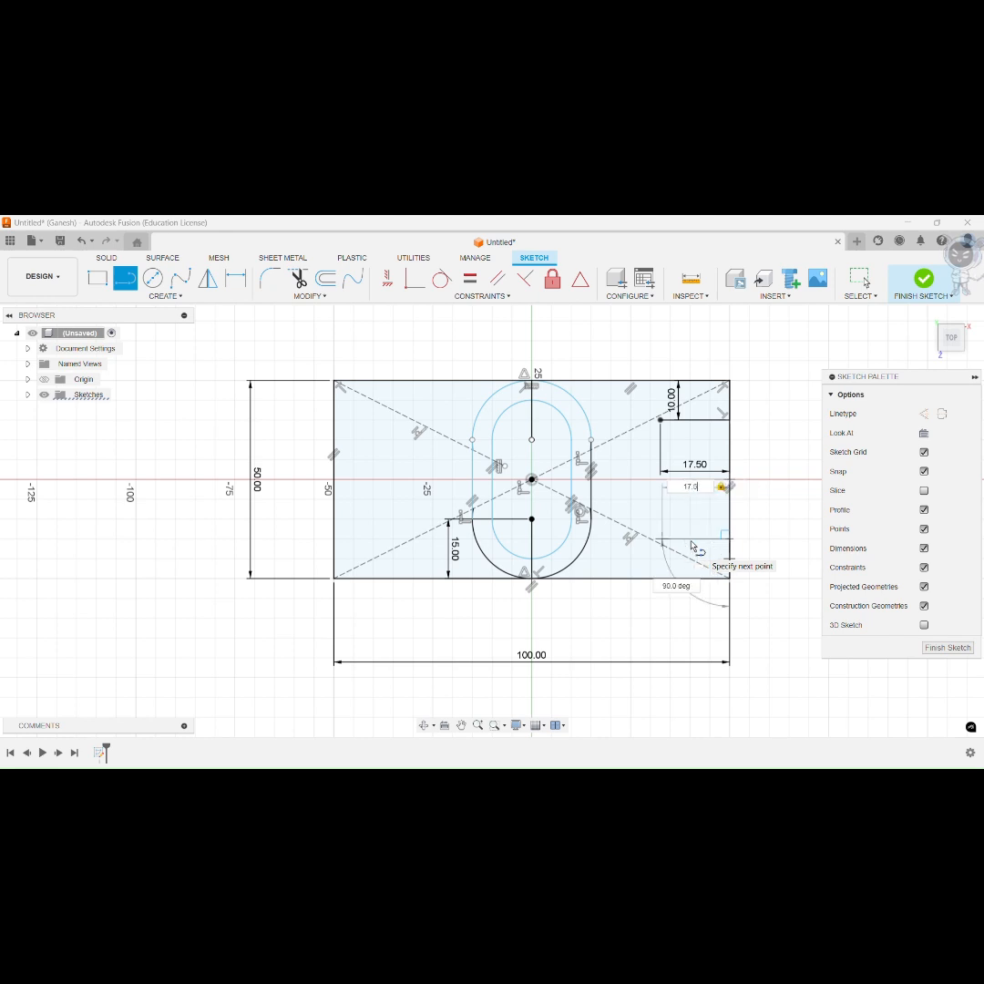
pyautogui.write('5')
pyautogui.press('Return')
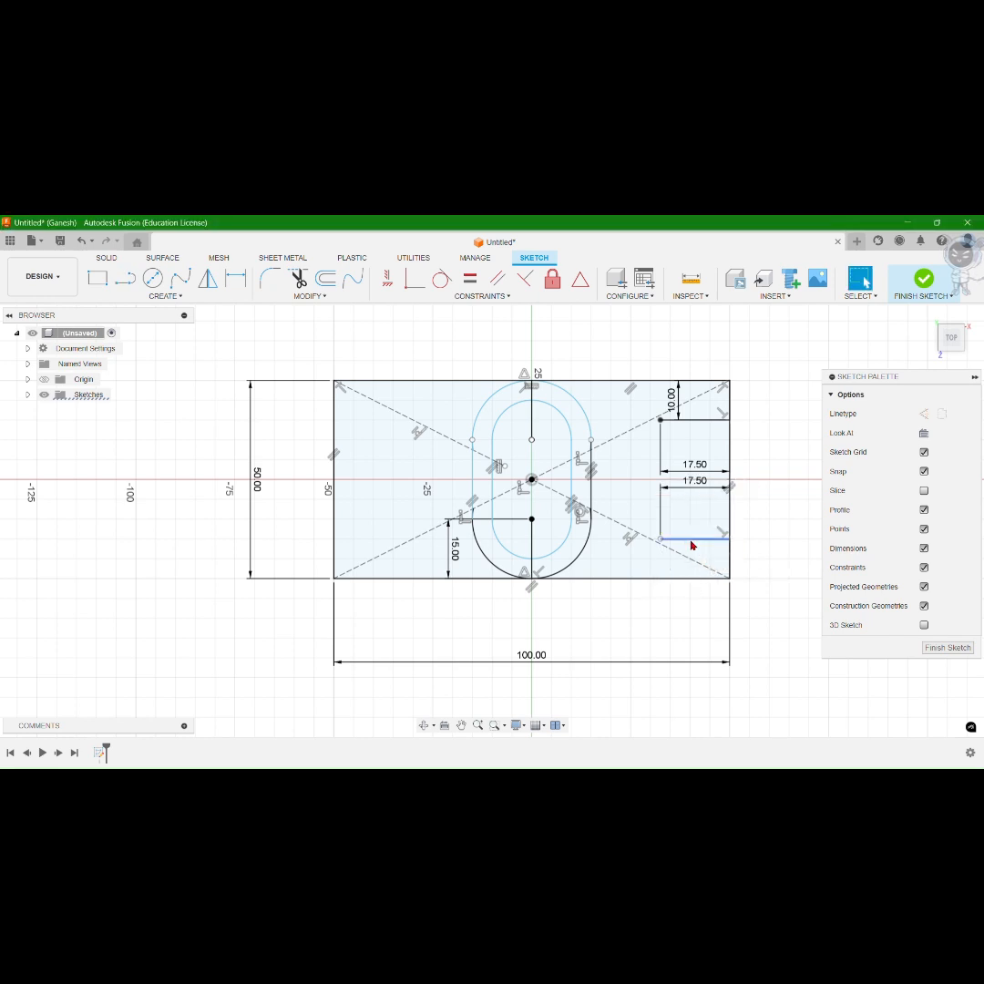
pyautogui.press('Escape')
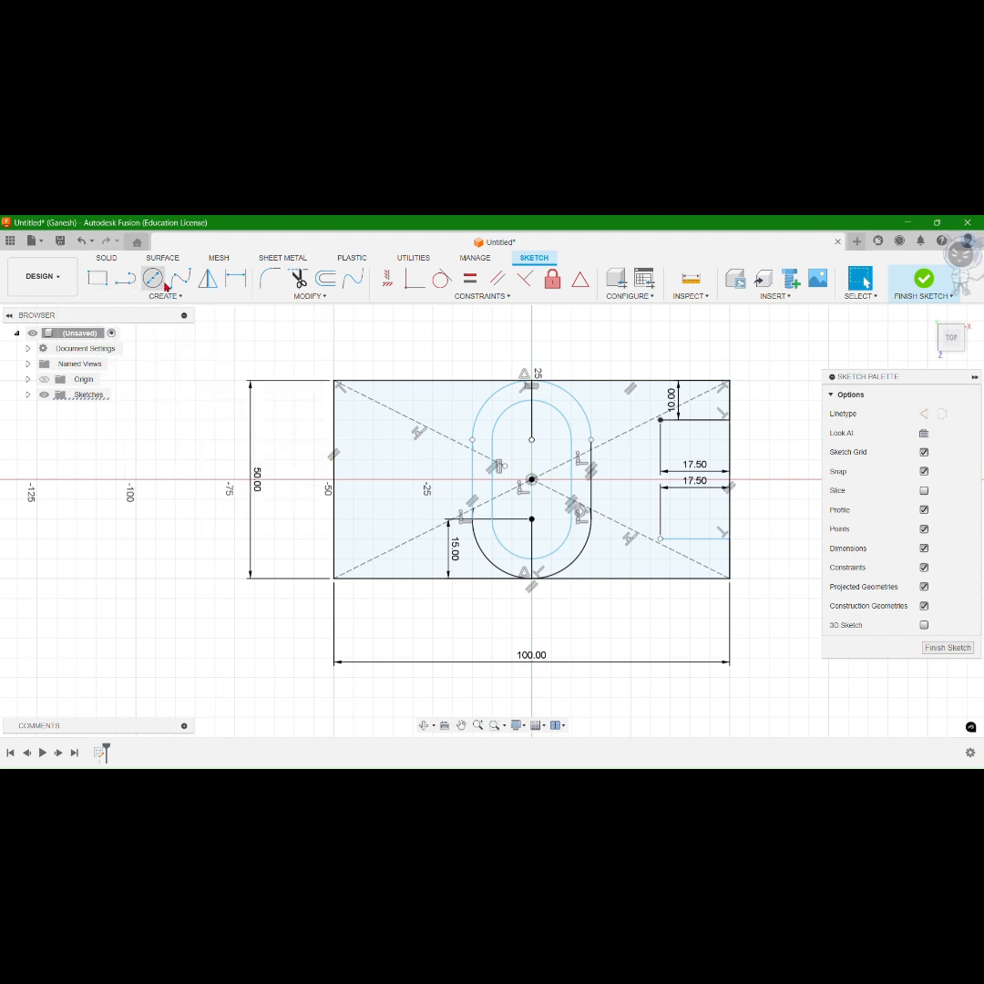
# Step: Draw concentric 12 mm and 14 mm diameter circles centred on the inner end of the upper 17.5 mm line
pyautogui.click(153, 278)
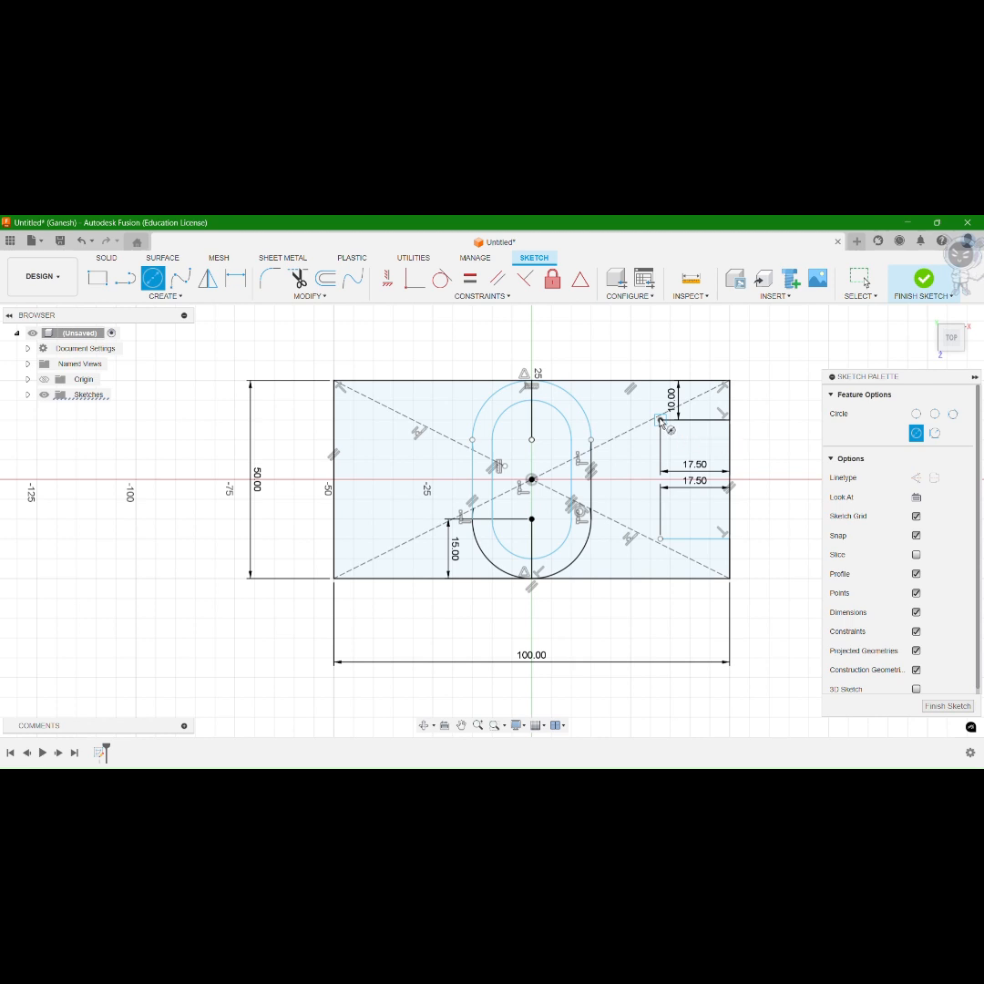
pyautogui.click(655, 420)
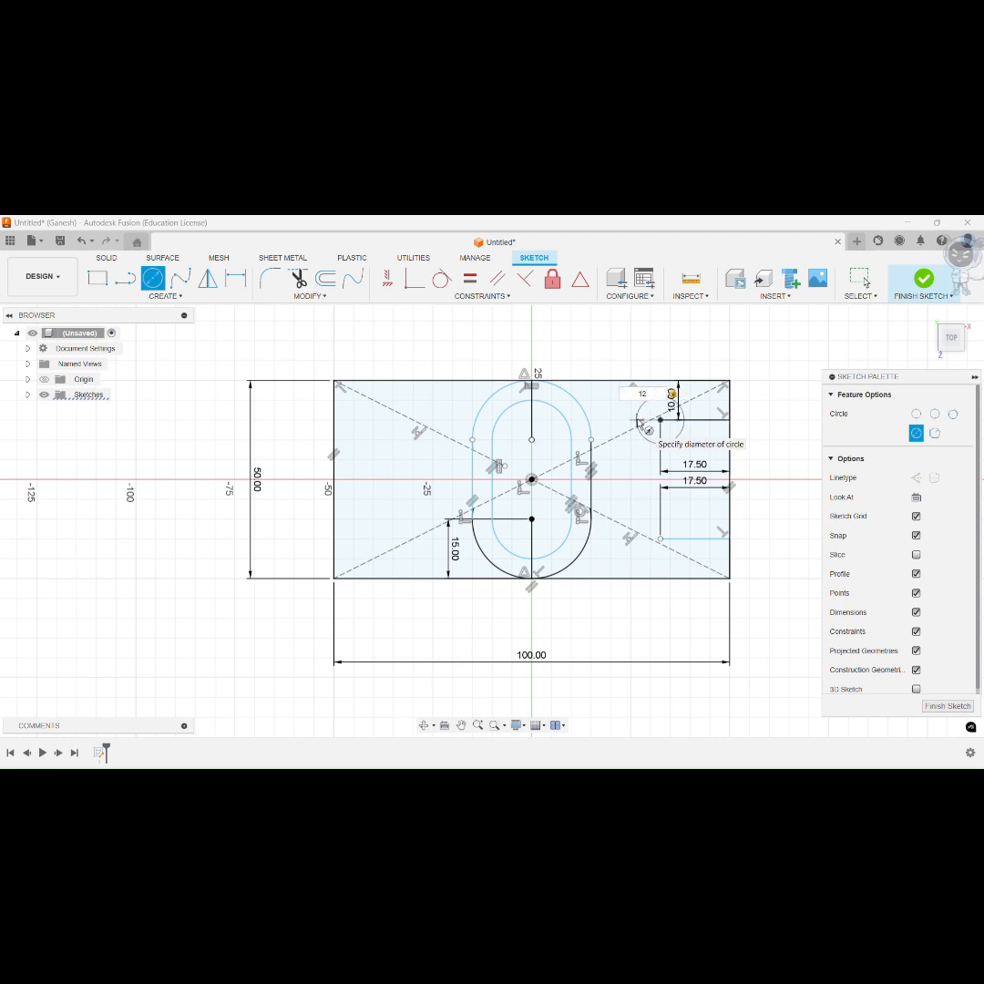
pyautogui.press('Return')
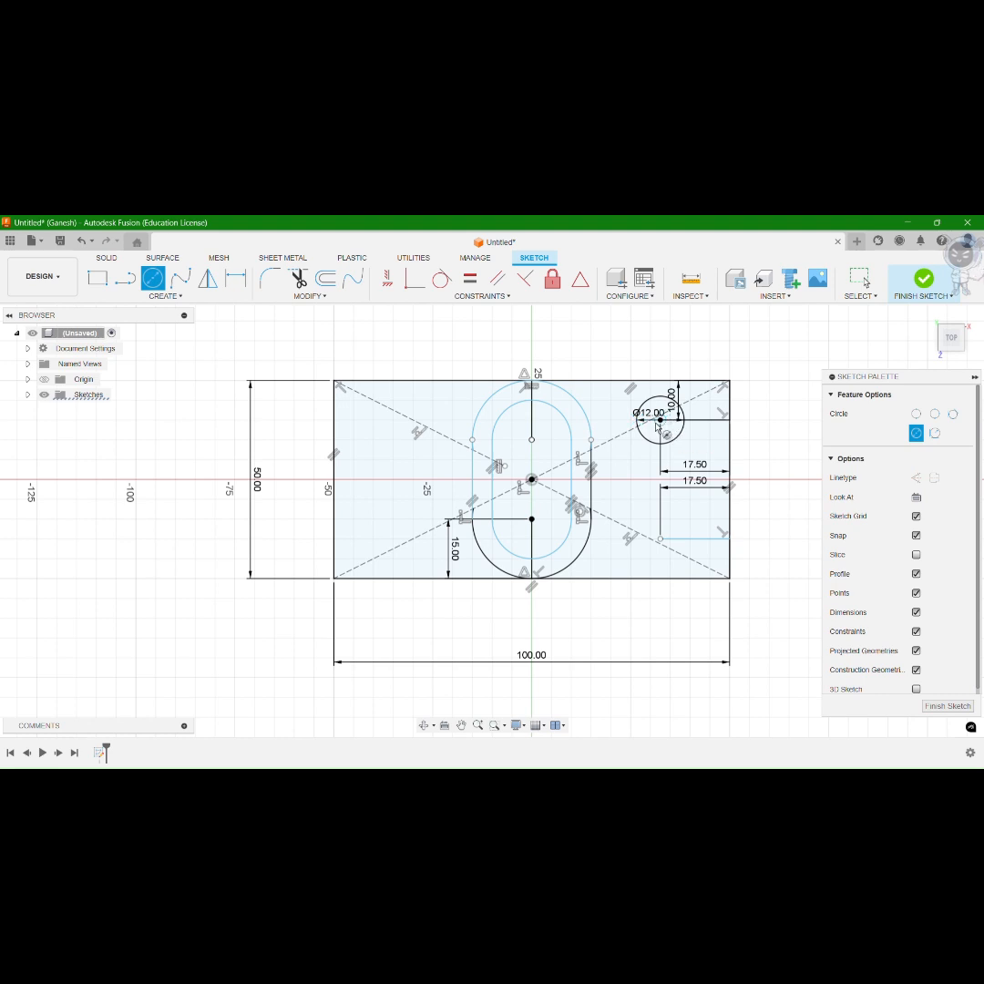
pyautogui.click(658, 421)
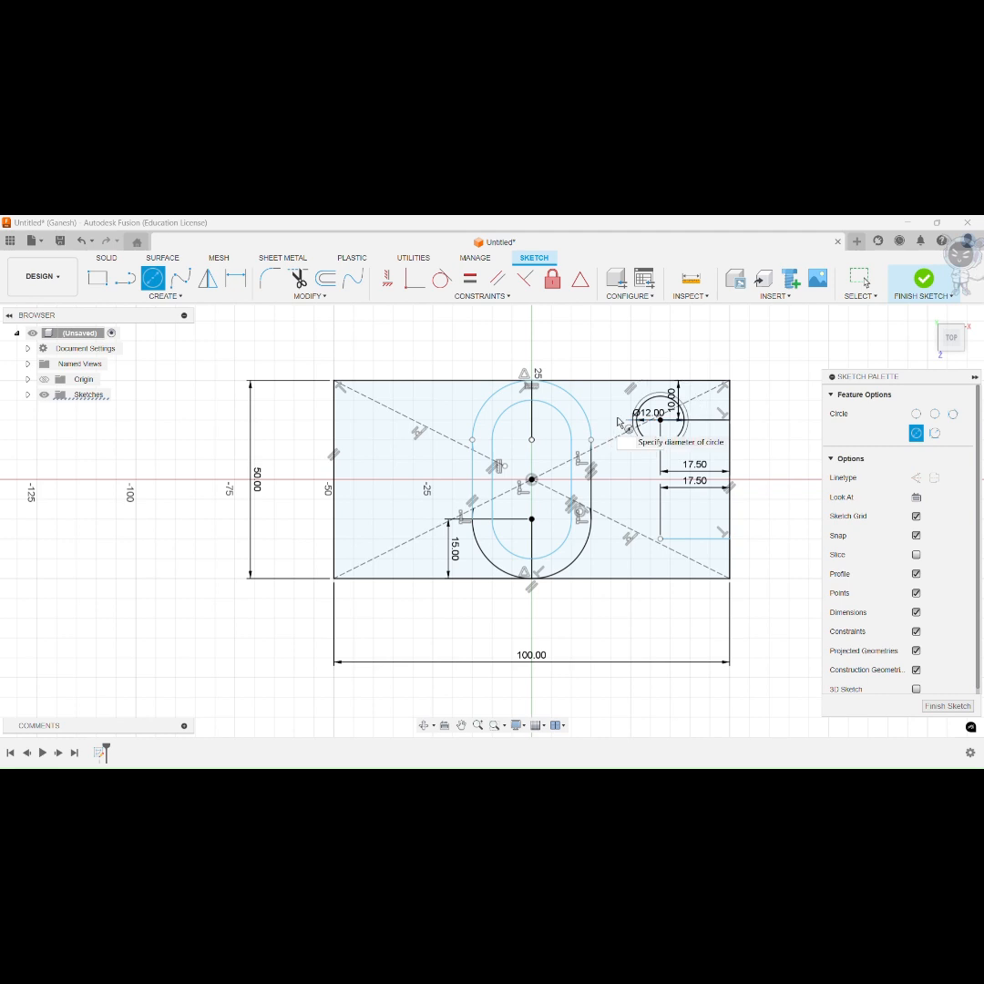
pyautogui.press('Return')
pyautogui.press('Escape')
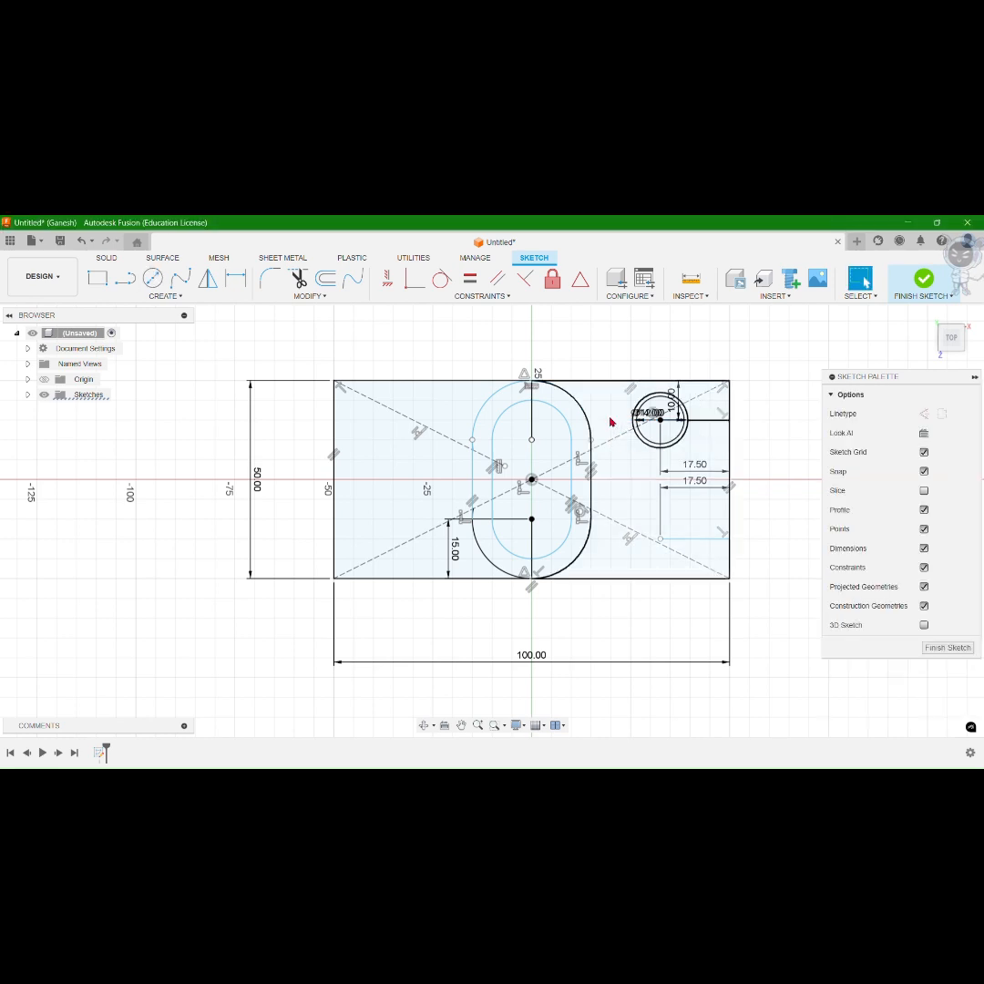
# Step: Draw a 12 mm diameter circle centred on the inner end of the lower 17.5 mm line
pyautogui.click(153, 281)
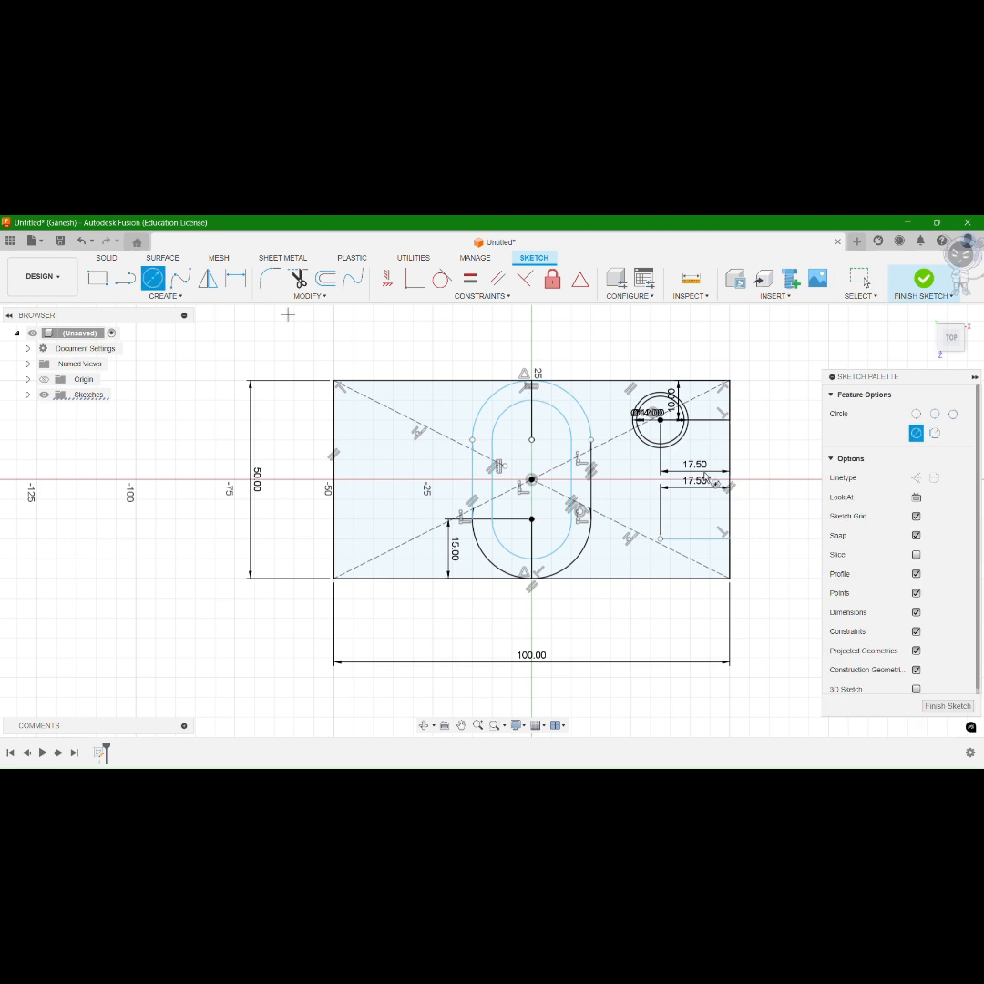
pyautogui.click(660, 539)
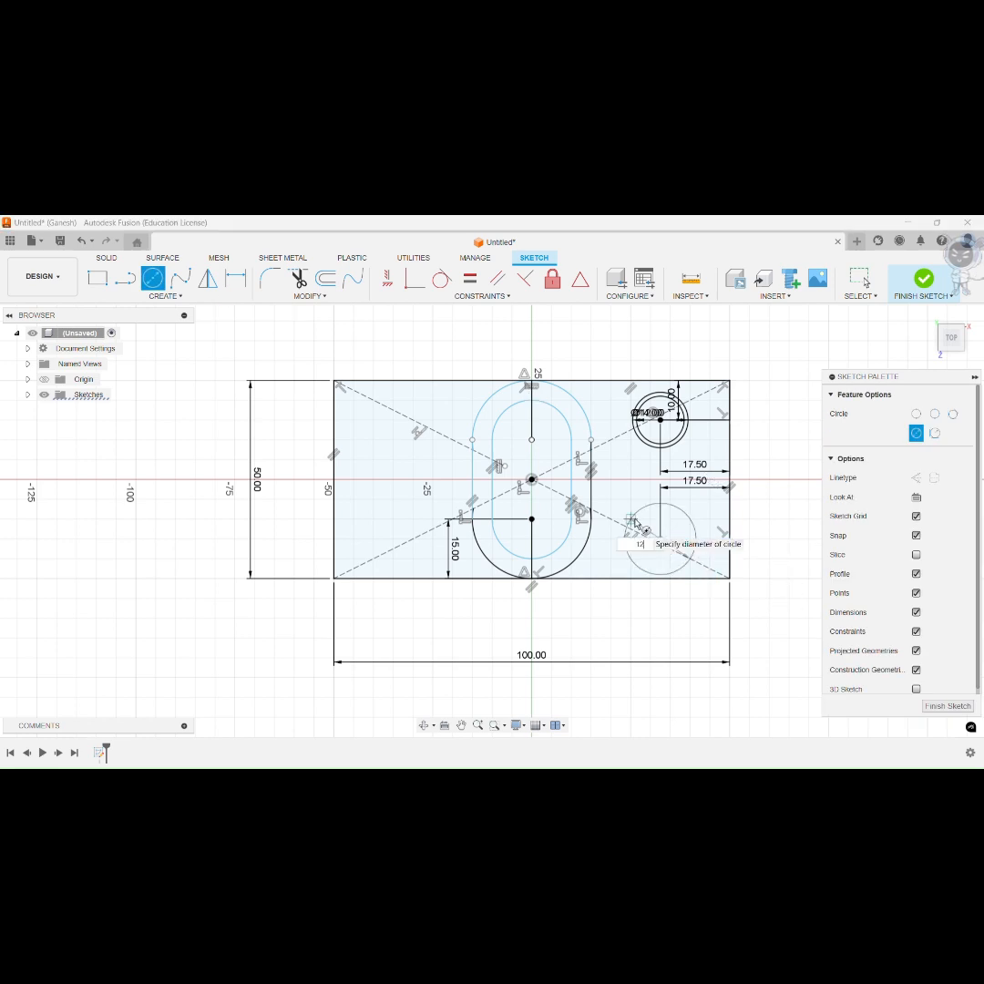
pyautogui.write('12')
pyautogui.press('Return')
pyautogui.press('Escape')
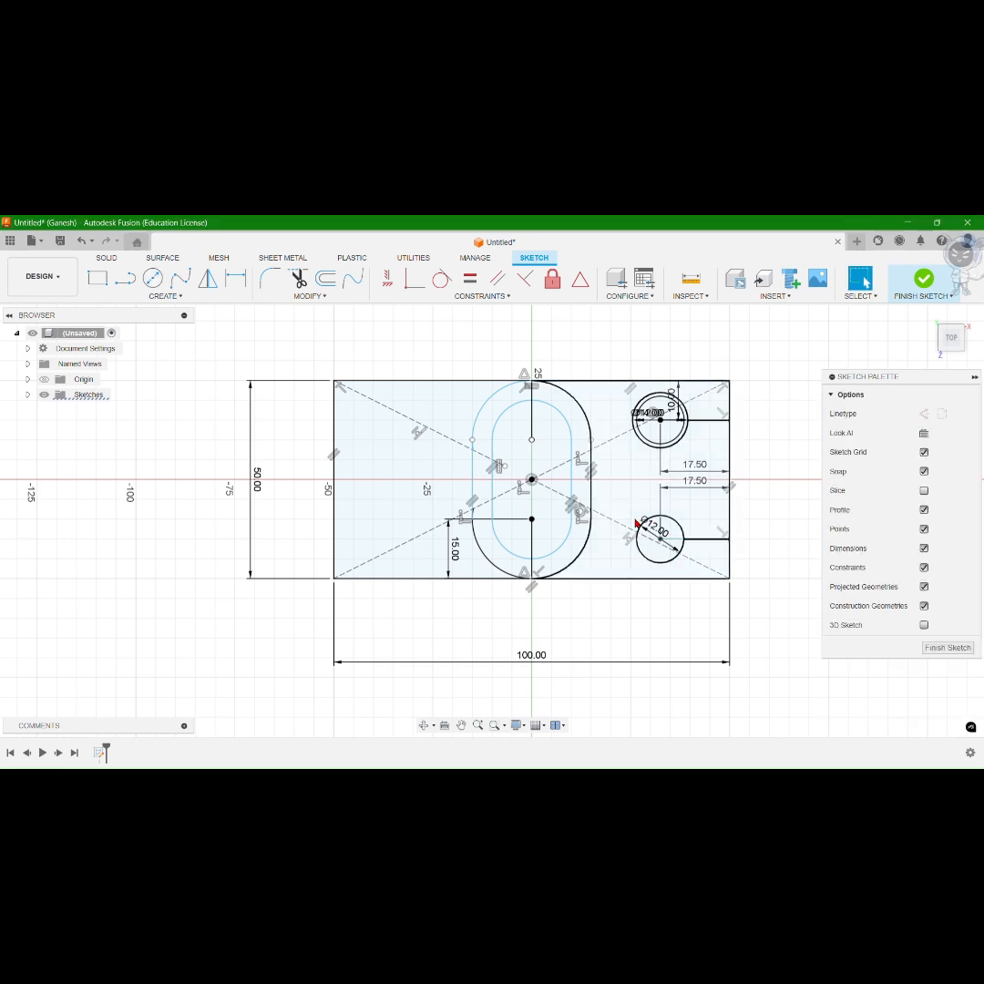
# Step: Add a concentric 14 mm diameter circle around the lower-right 12 mm circle
pyautogui.press('c')
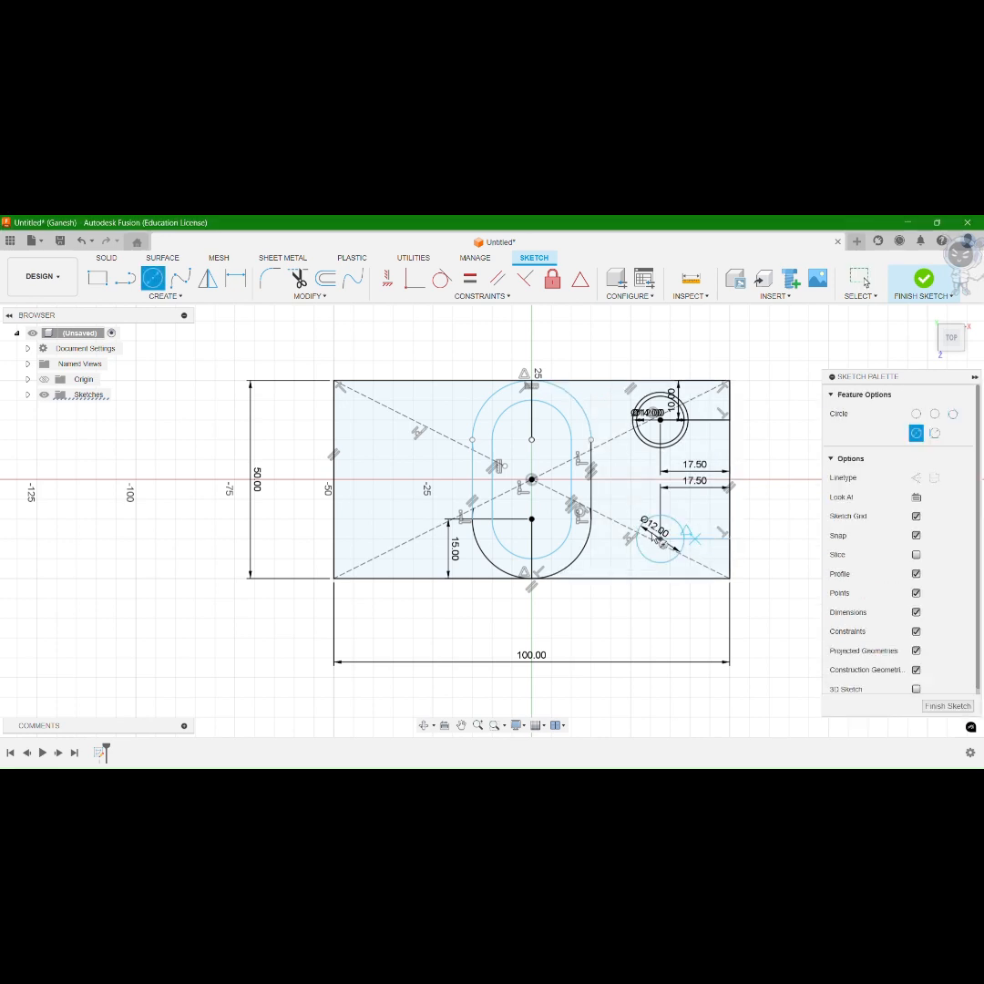
pyautogui.click(660, 543)
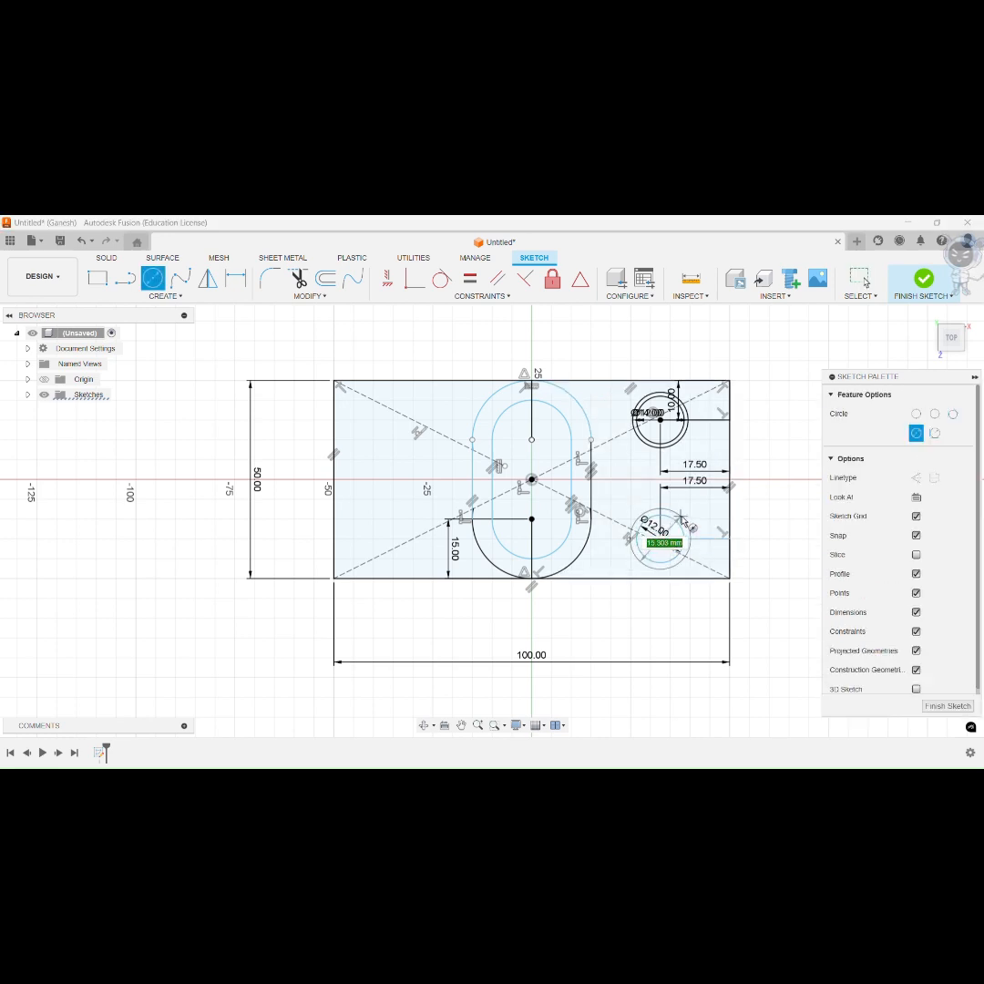
pyautogui.press('BackSpace')
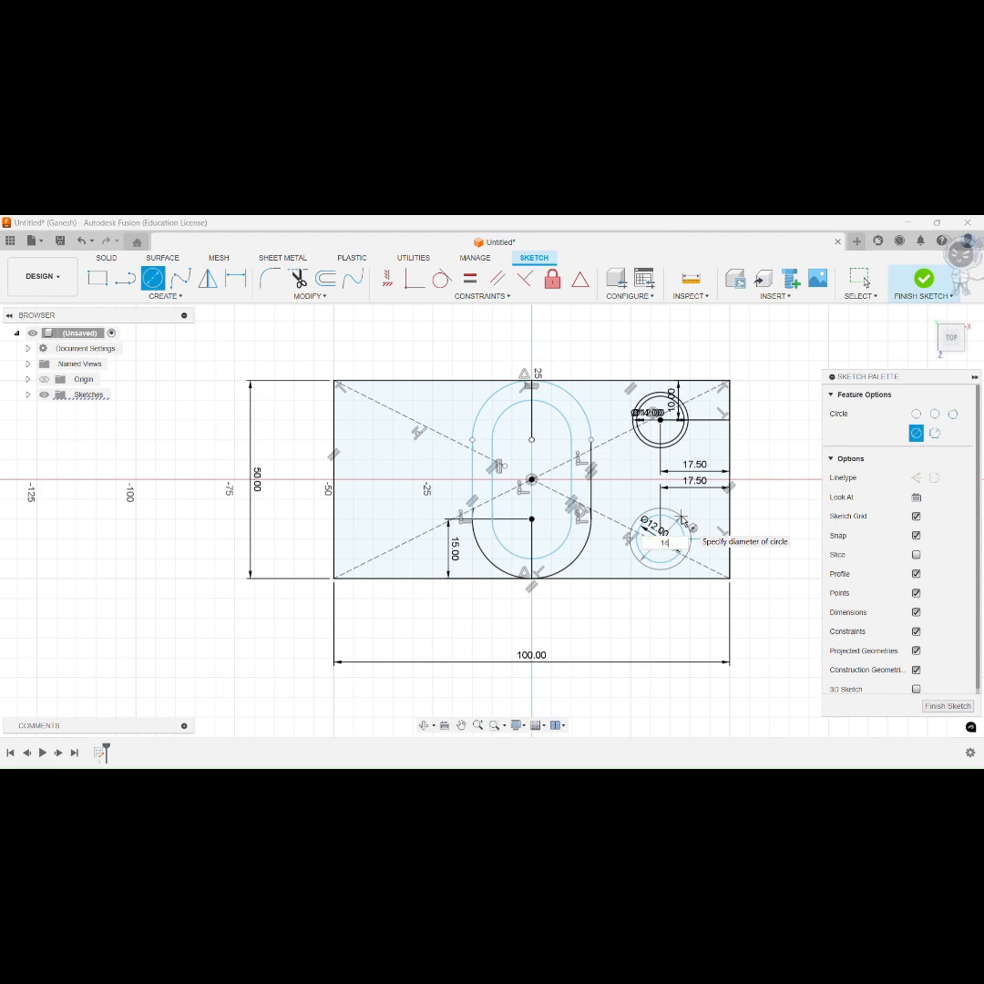
pyautogui.write('14')
pyautogui.press('Return')
pyautogui.press('Escape')
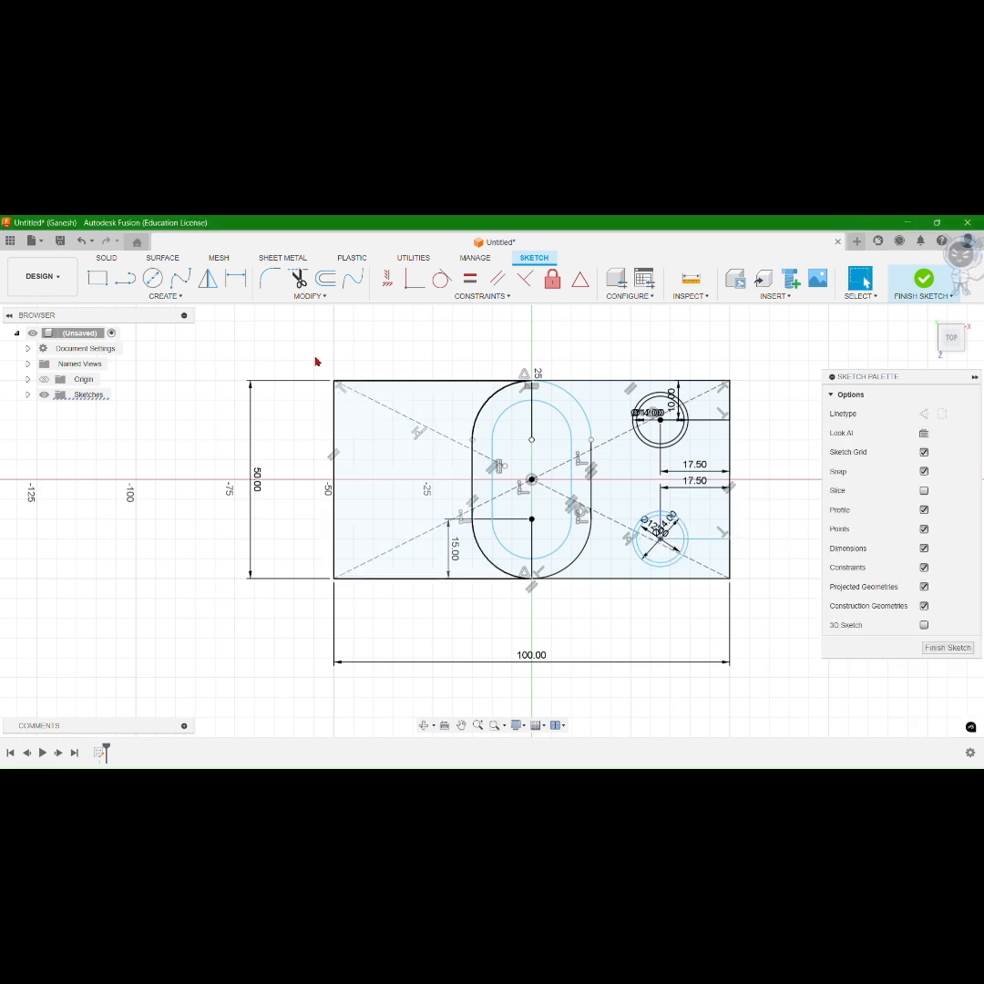
# Step: Mirror the four right-hand circles to the rectangle's left side about the vertical 15 mm centre line at the slot's upper end
pyautogui.click(212, 281)
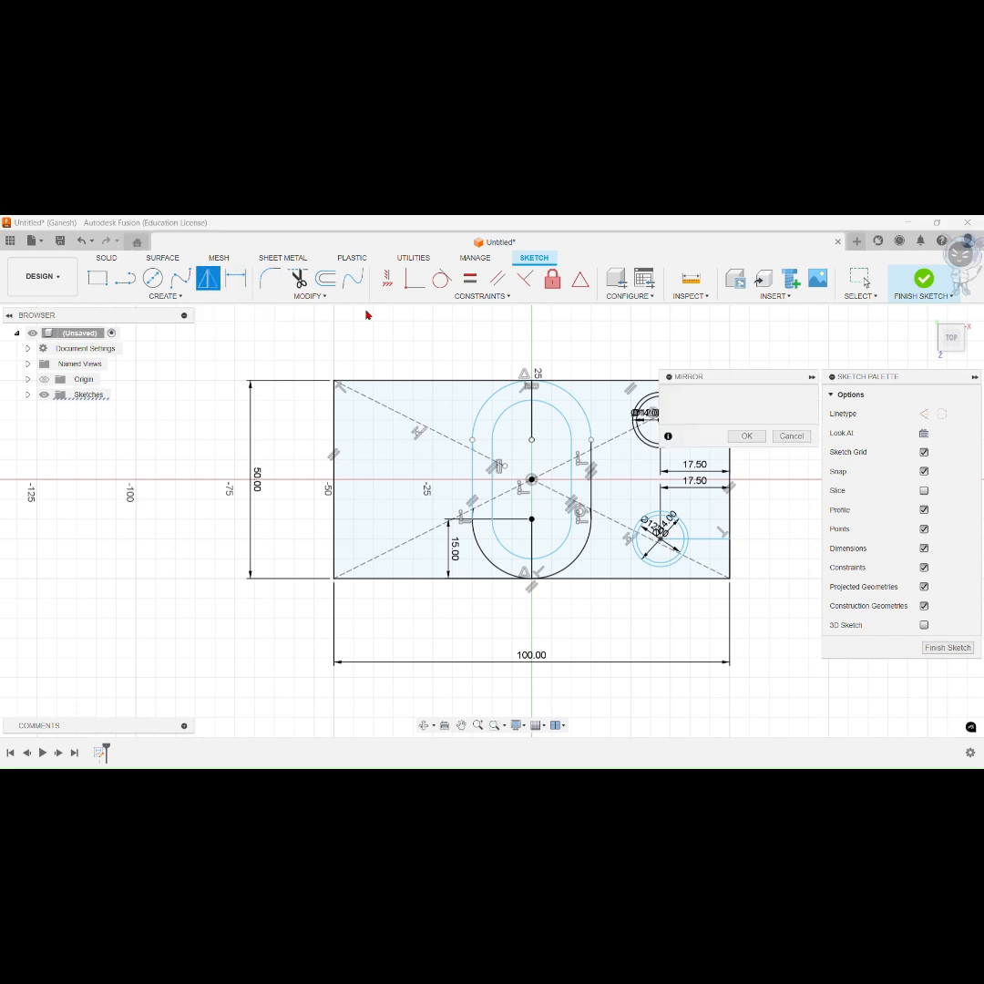
pyautogui.click(636, 437)
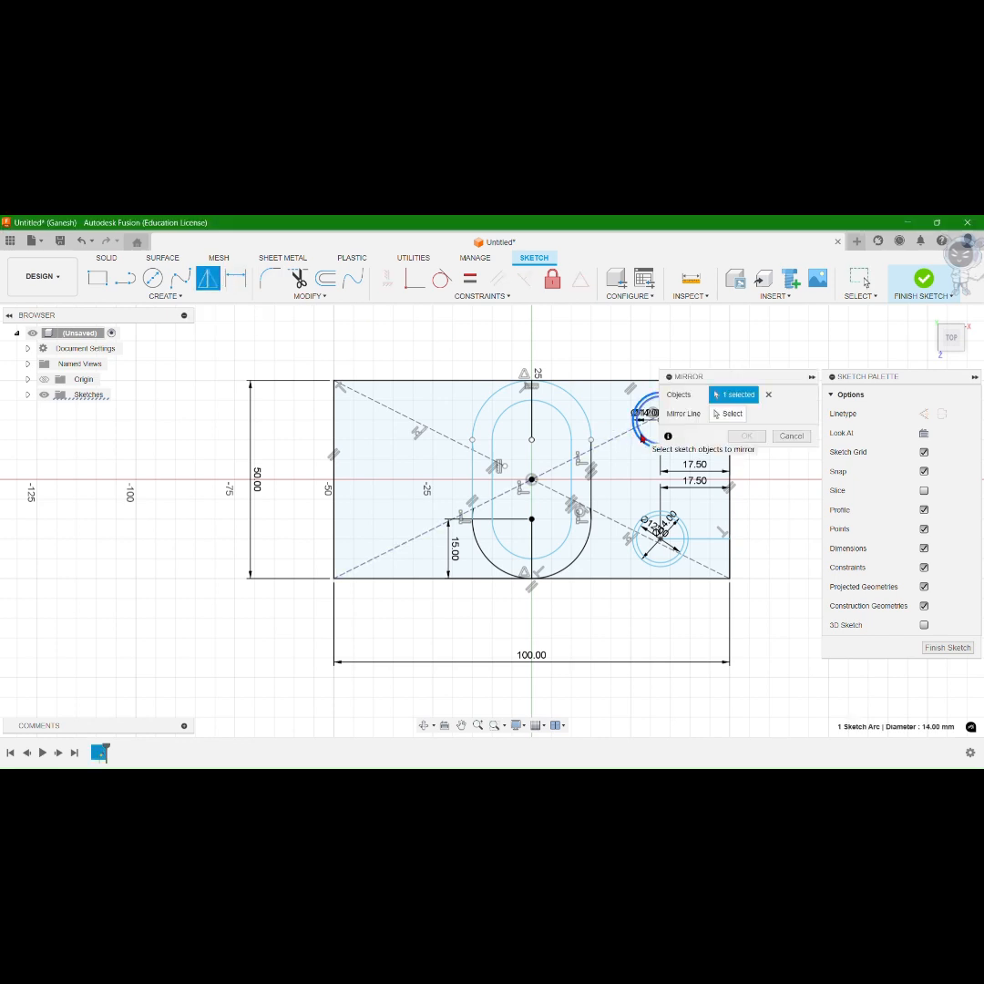
pyautogui.click(643, 439)
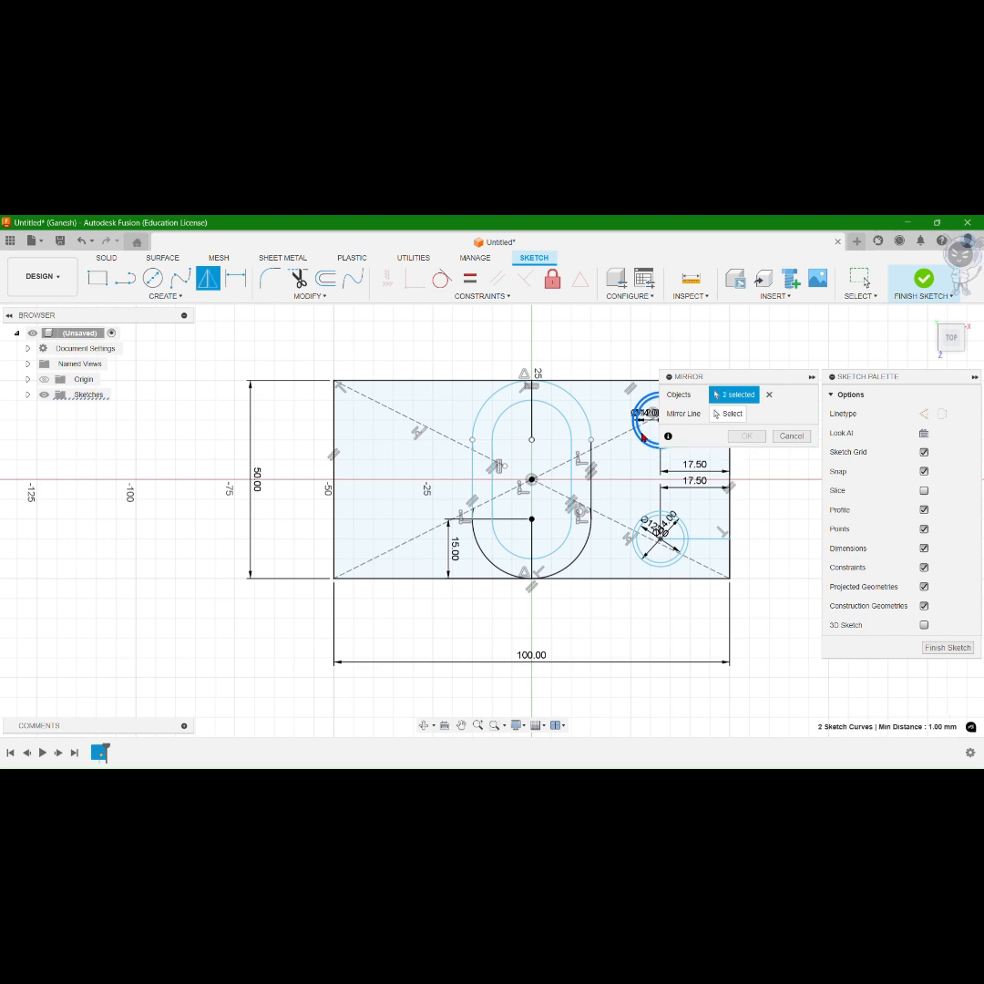
pyautogui.click(686, 528)
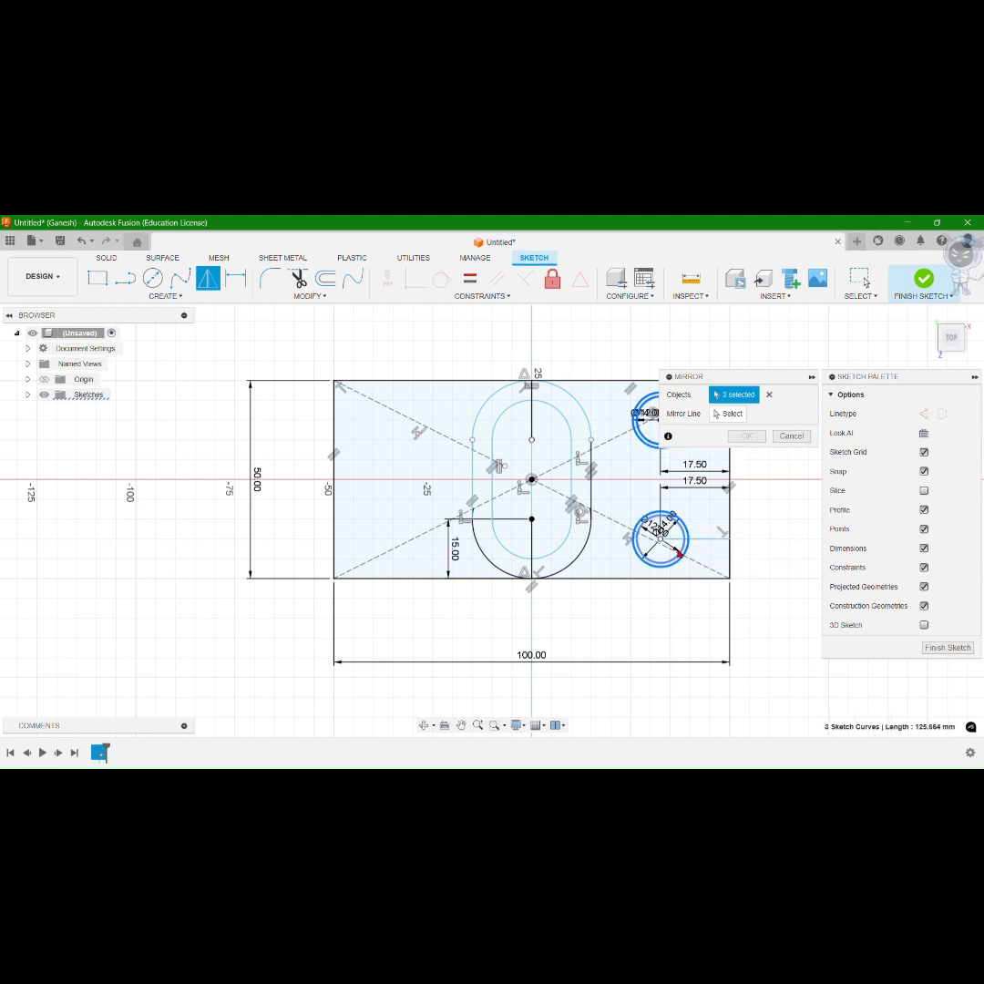
pyautogui.click(679, 554)
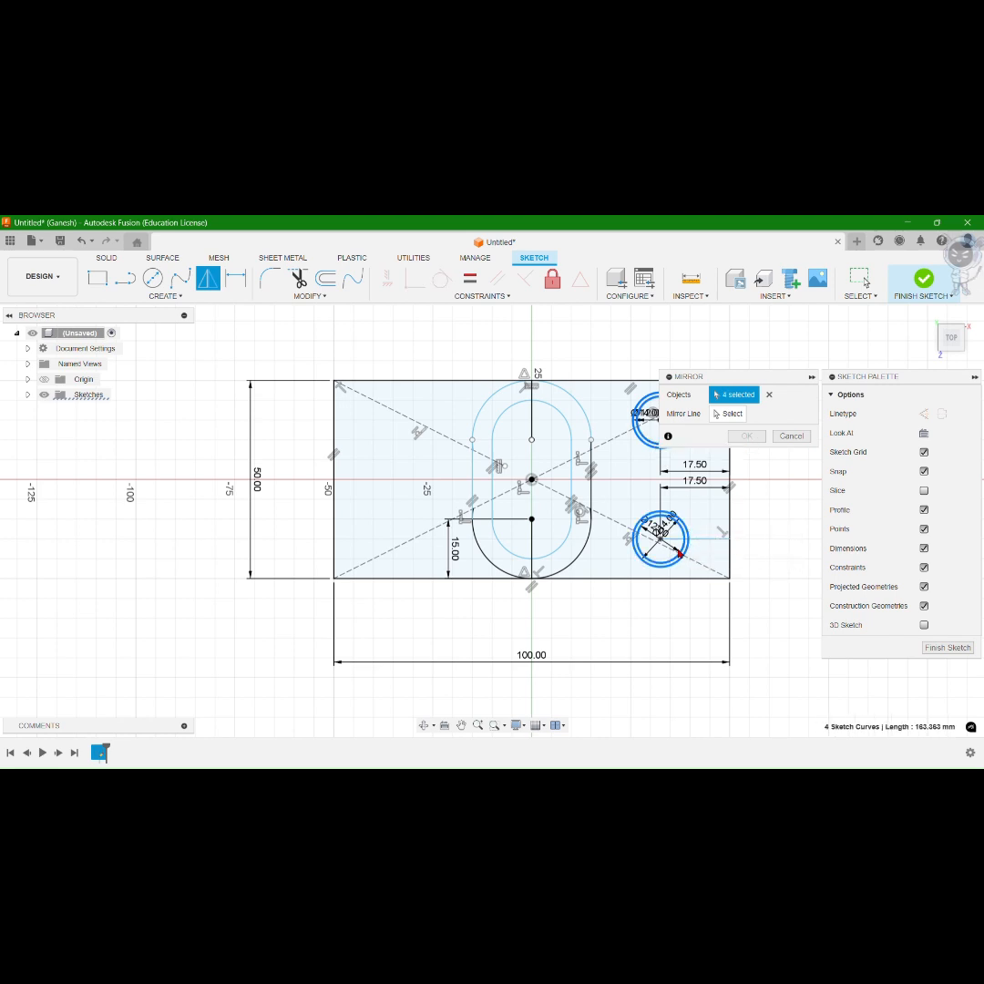
pyautogui.click(728, 413)
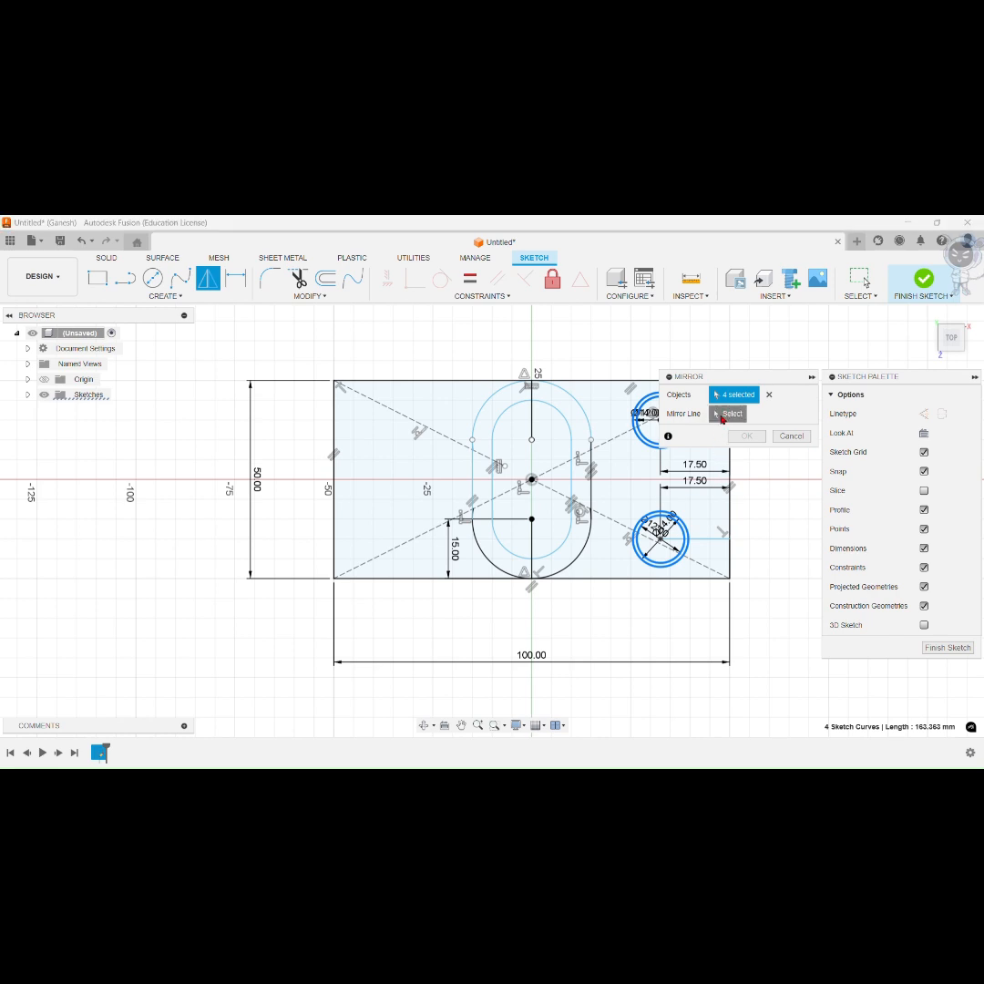
pyautogui.click(532, 425)
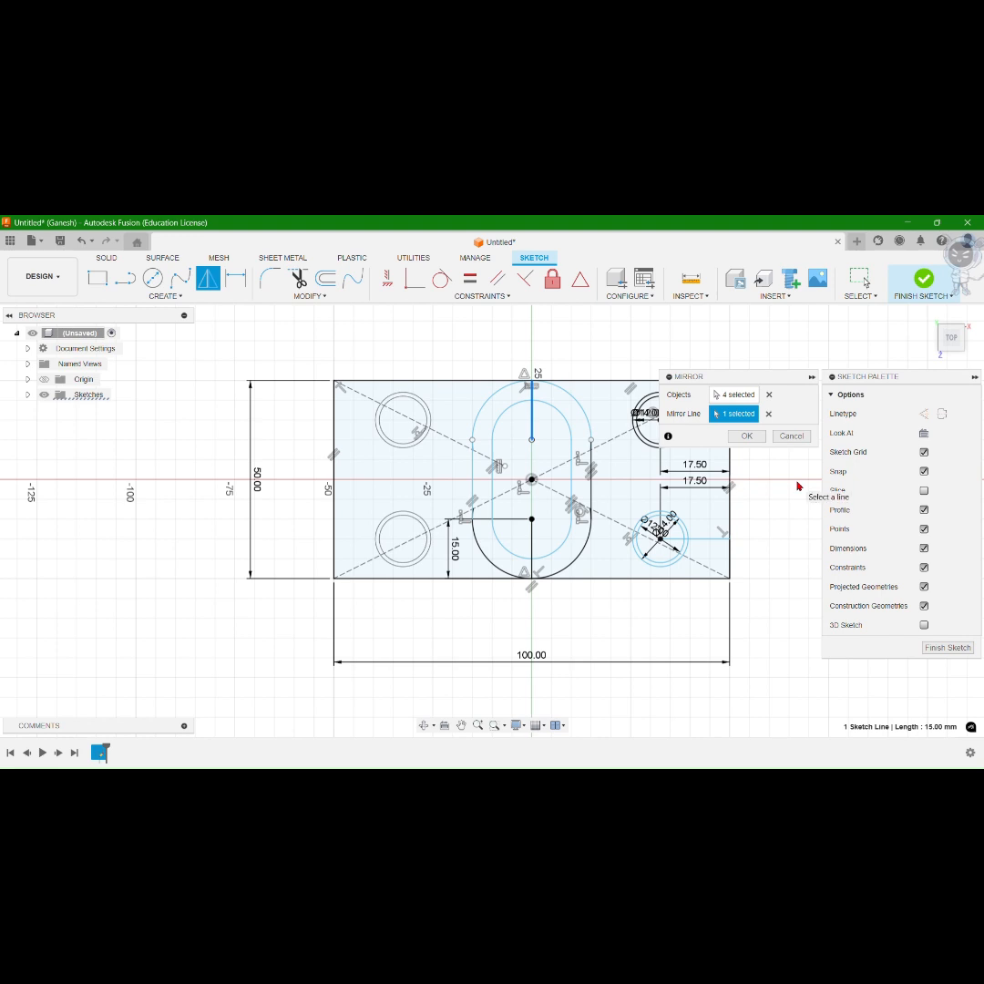
pyautogui.click(746, 437)
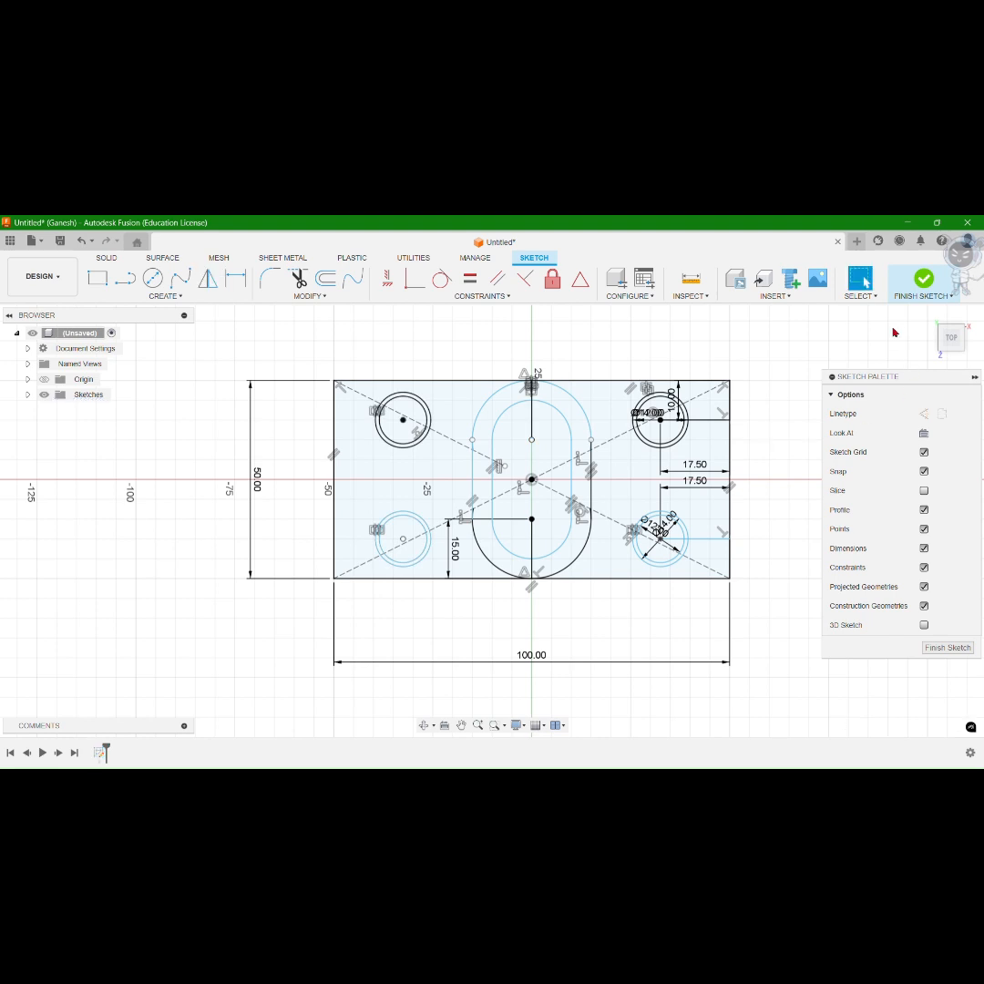
# Step: Finish the sketch and extrude both plate halves around the slot and holes 10 mm as a new body
pyautogui.click(923, 278)
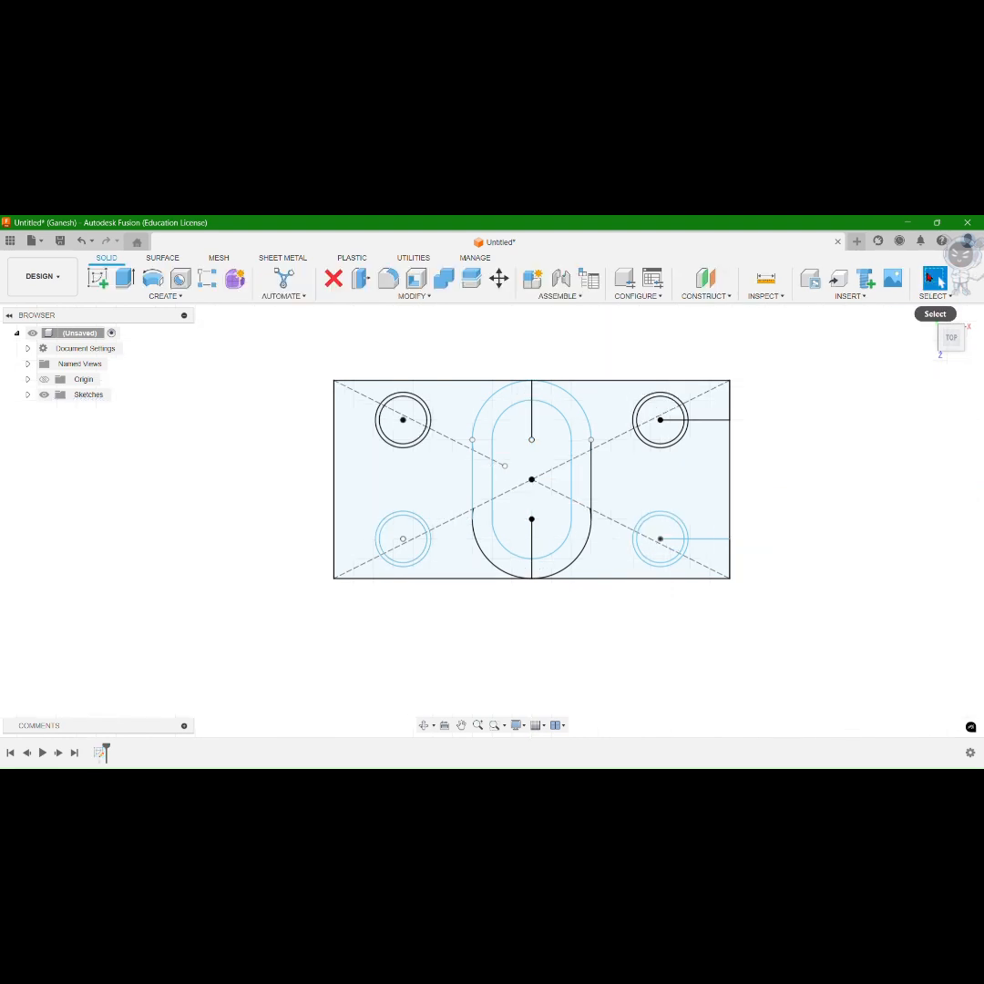
pyautogui.click(122, 284)
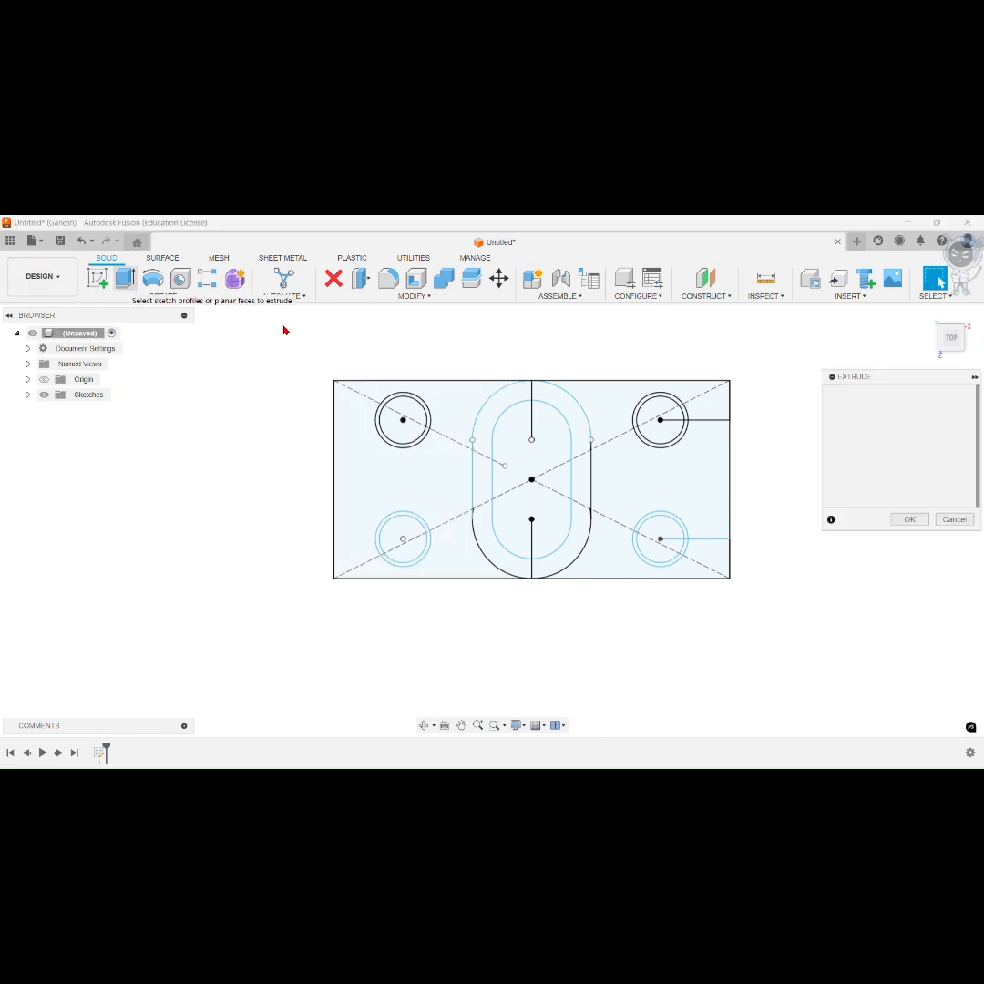
pyautogui.click(382, 478)
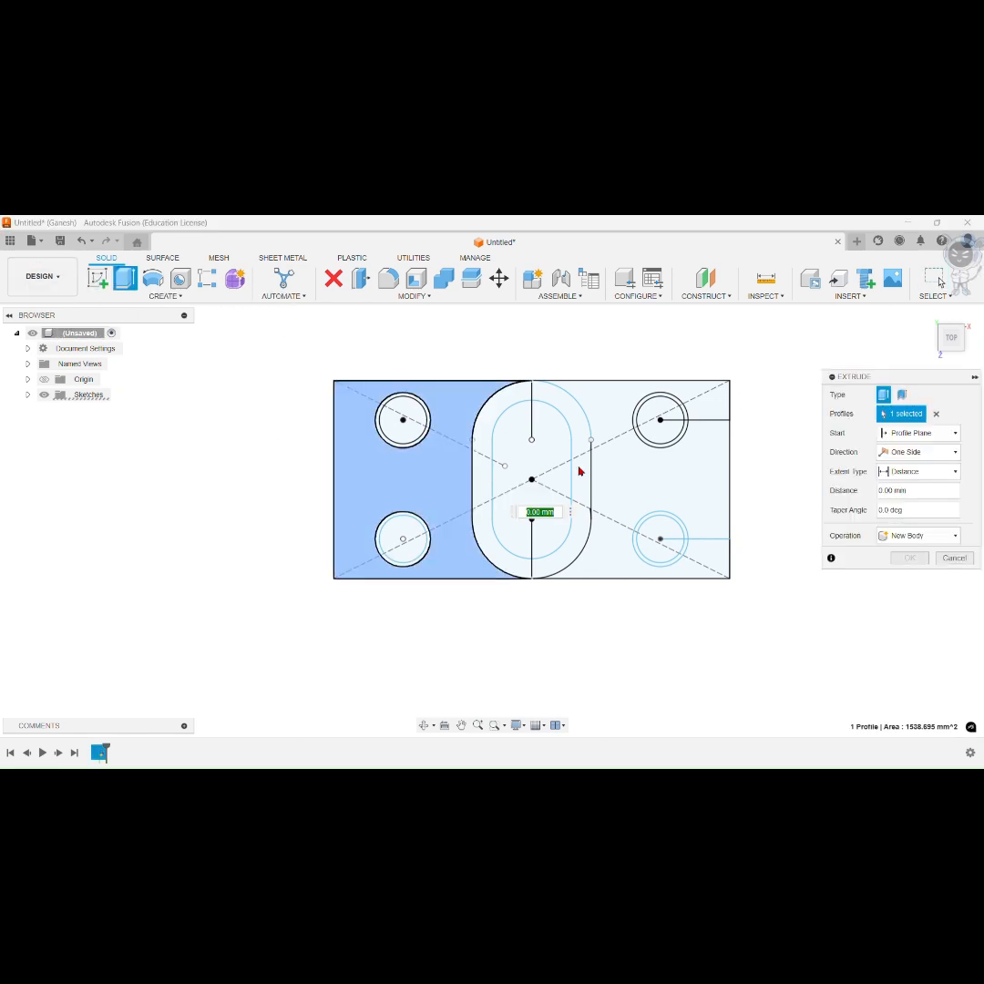
pyautogui.click(706, 481)
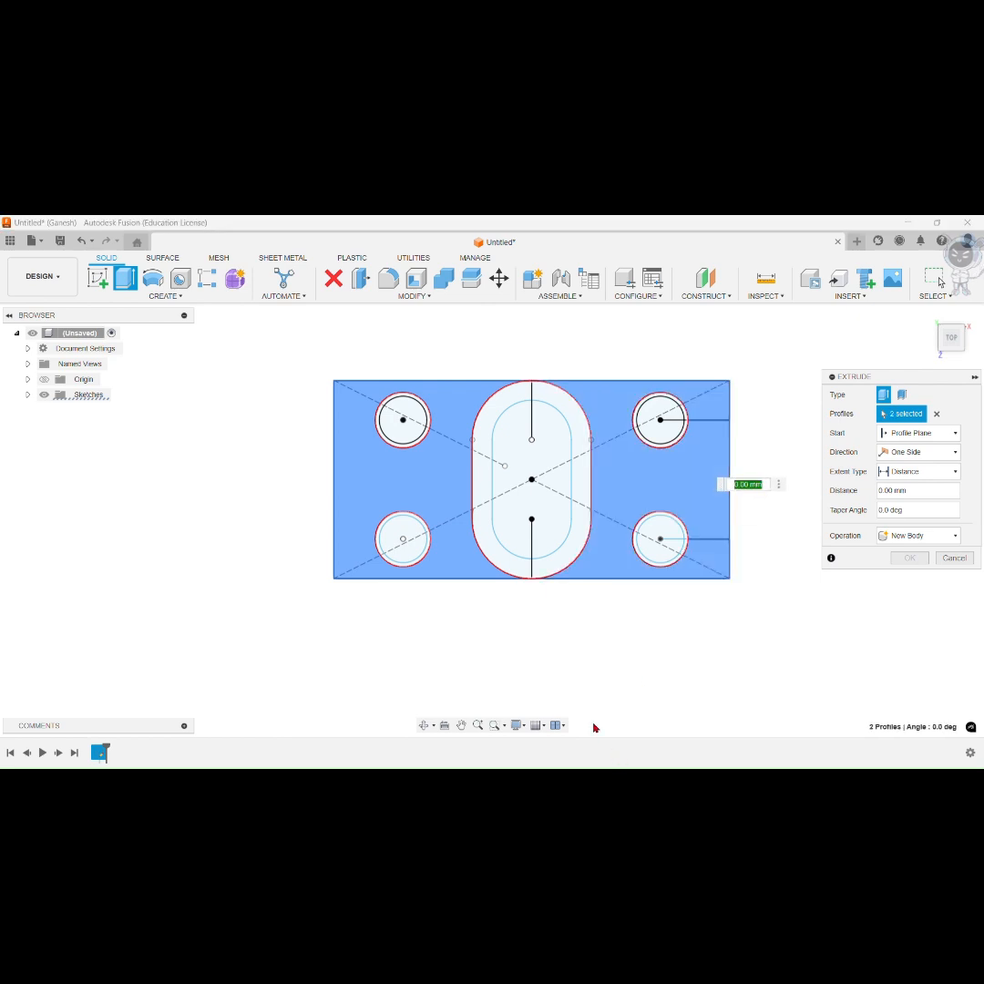
pyautogui.keyDown('shift'); pyautogui.moveTo(593, 724); pyautogui.dragTo(584, 643, button='middle'); pyautogui.keyUp('shift')
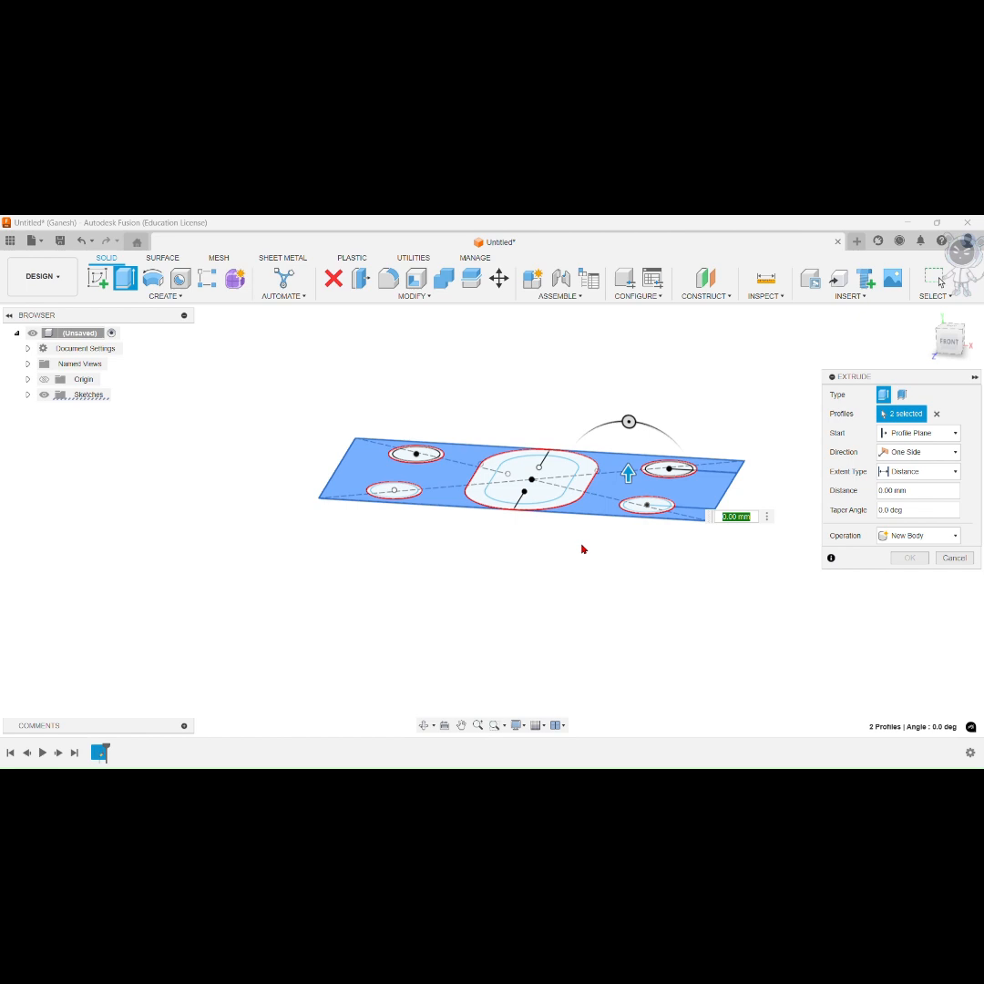
pyautogui.write('10')
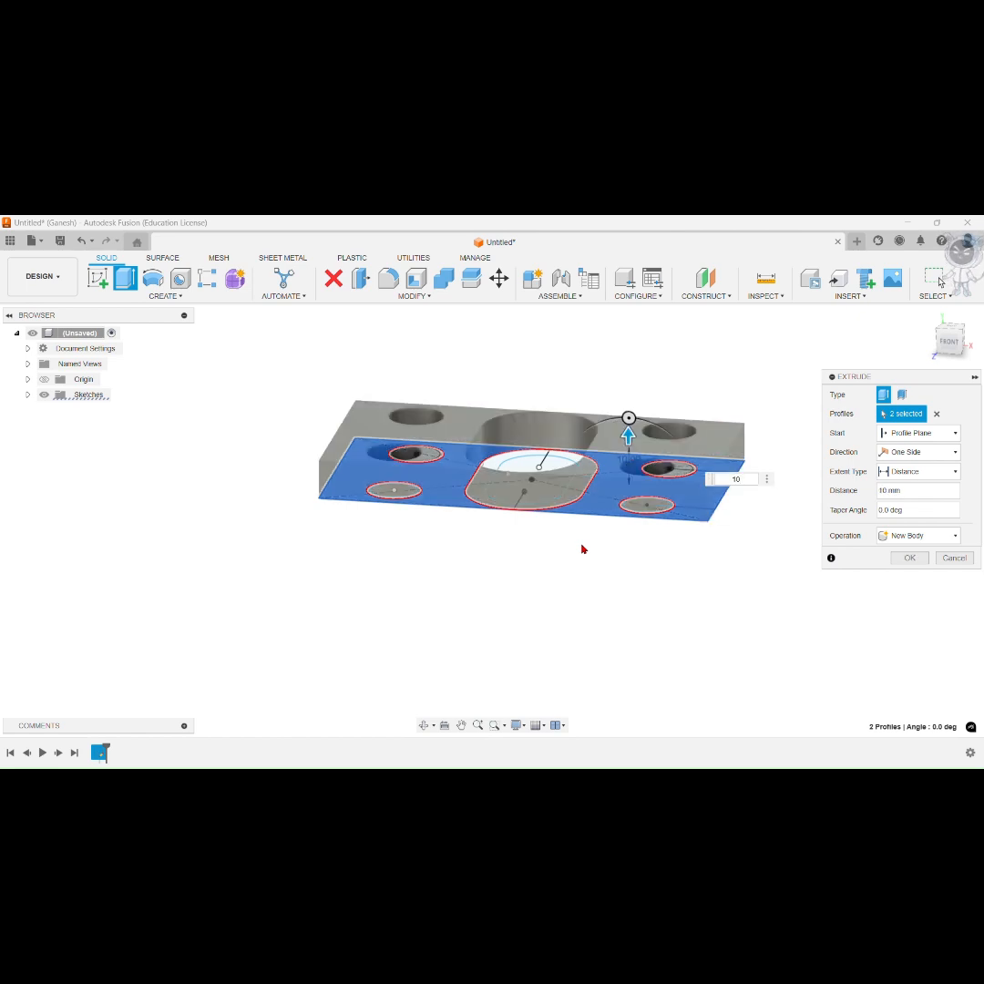
pyautogui.press('Return')
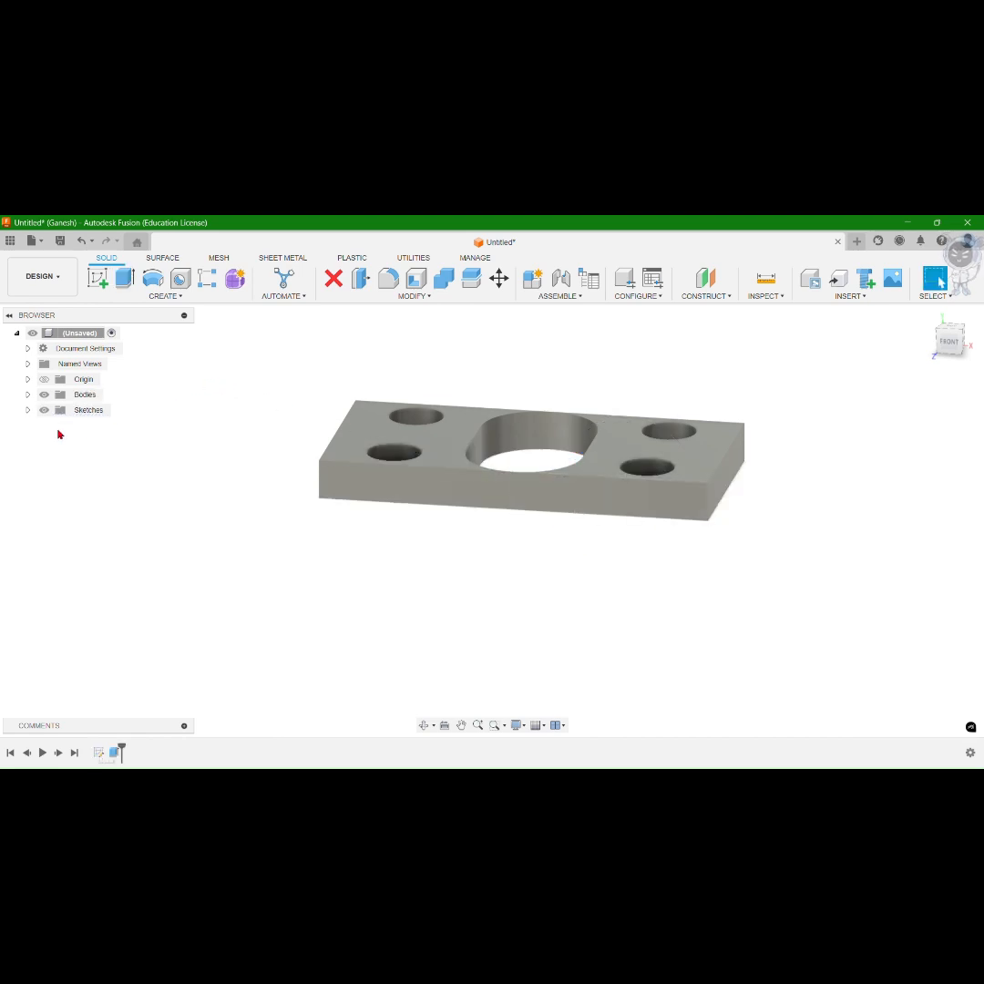
# Step: Show the base sketch again and extrude both halves of the ring between the two slot outlines 40 mm, joined to the plate
pyautogui.click(28, 411)
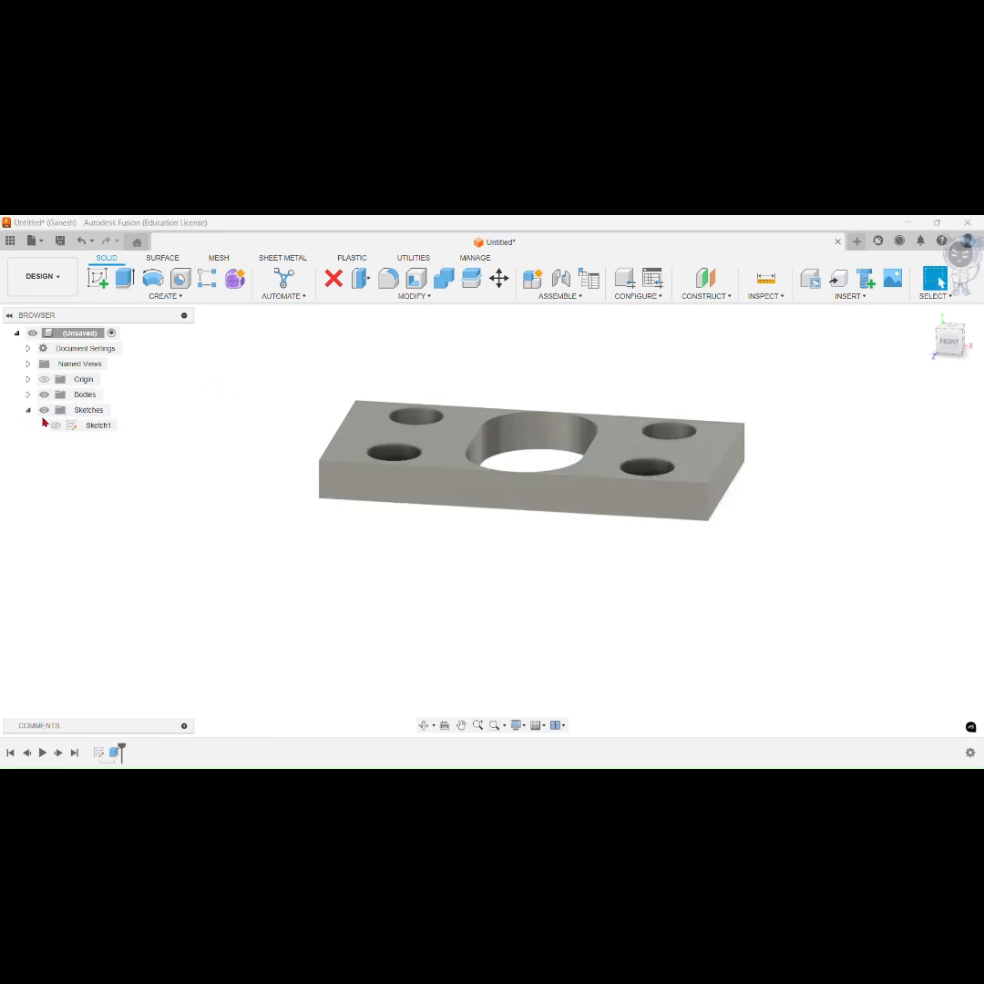
pyautogui.click(55, 426)
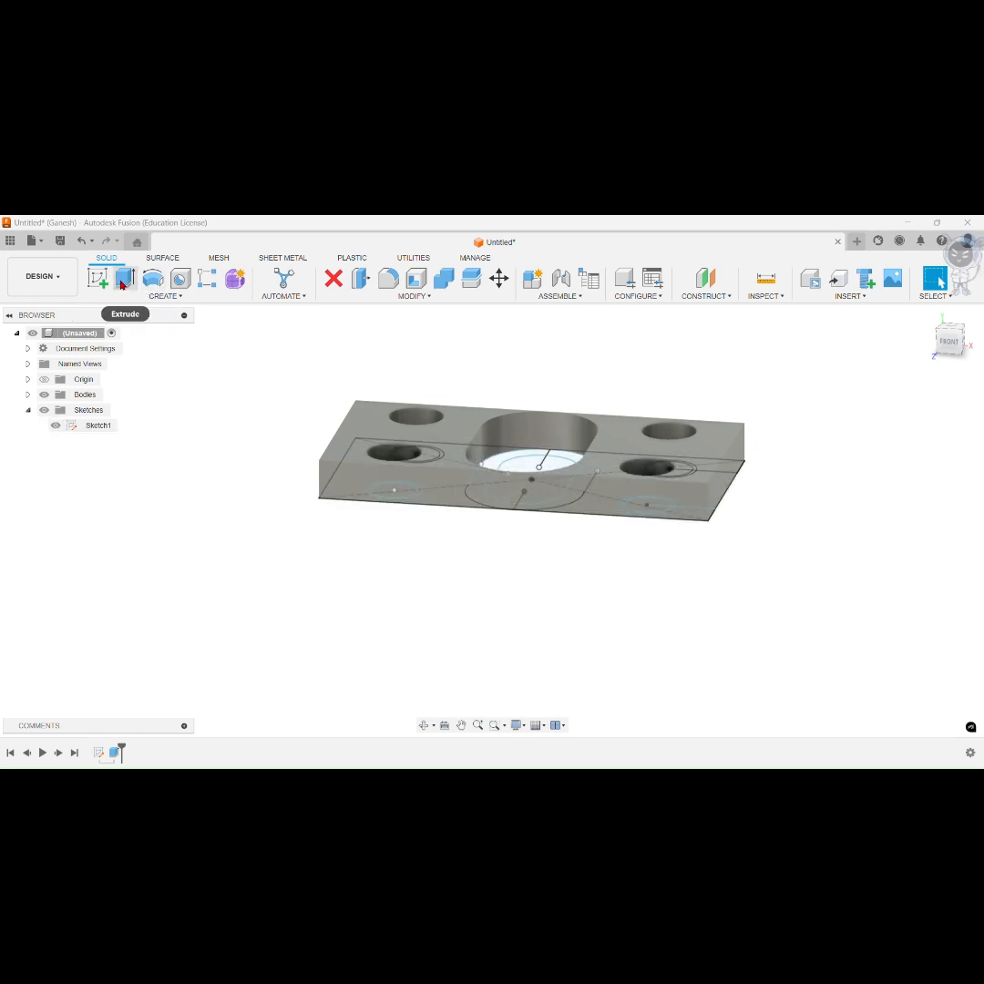
pyautogui.click(124, 284)
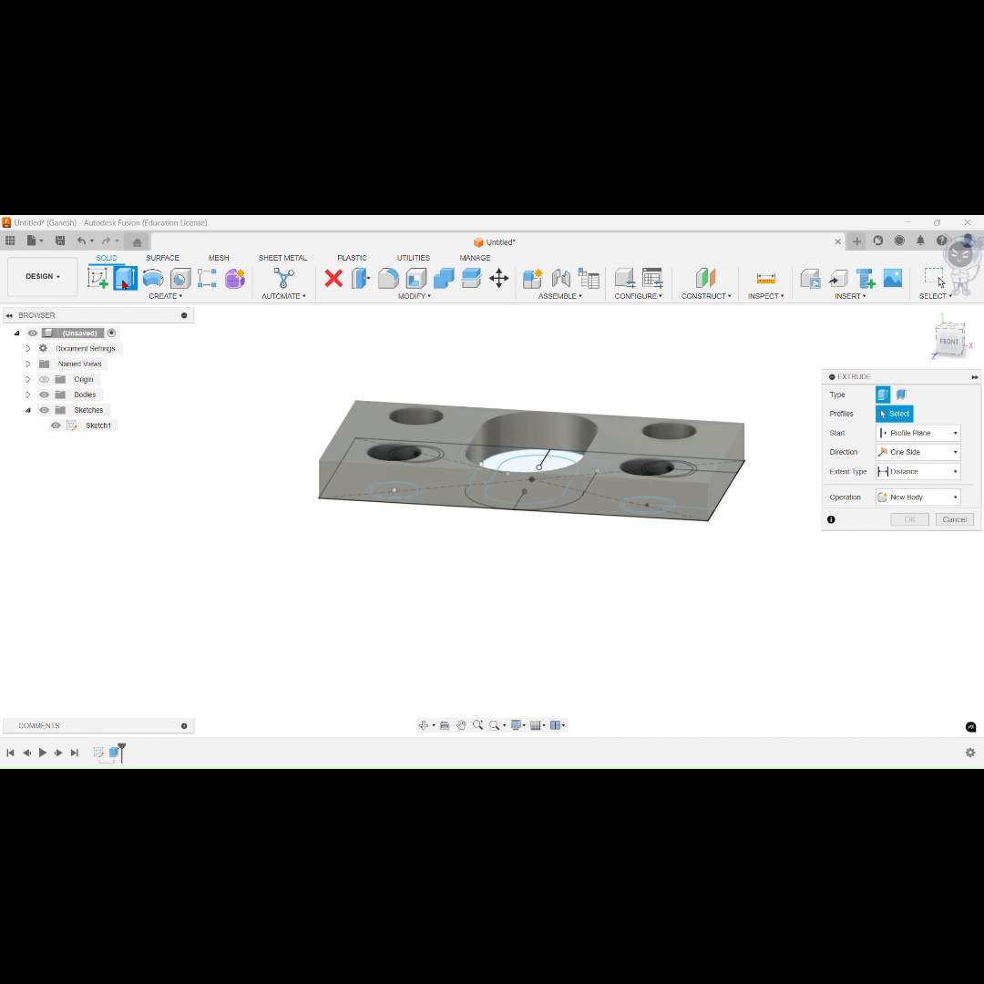
pyautogui.click(503, 461)
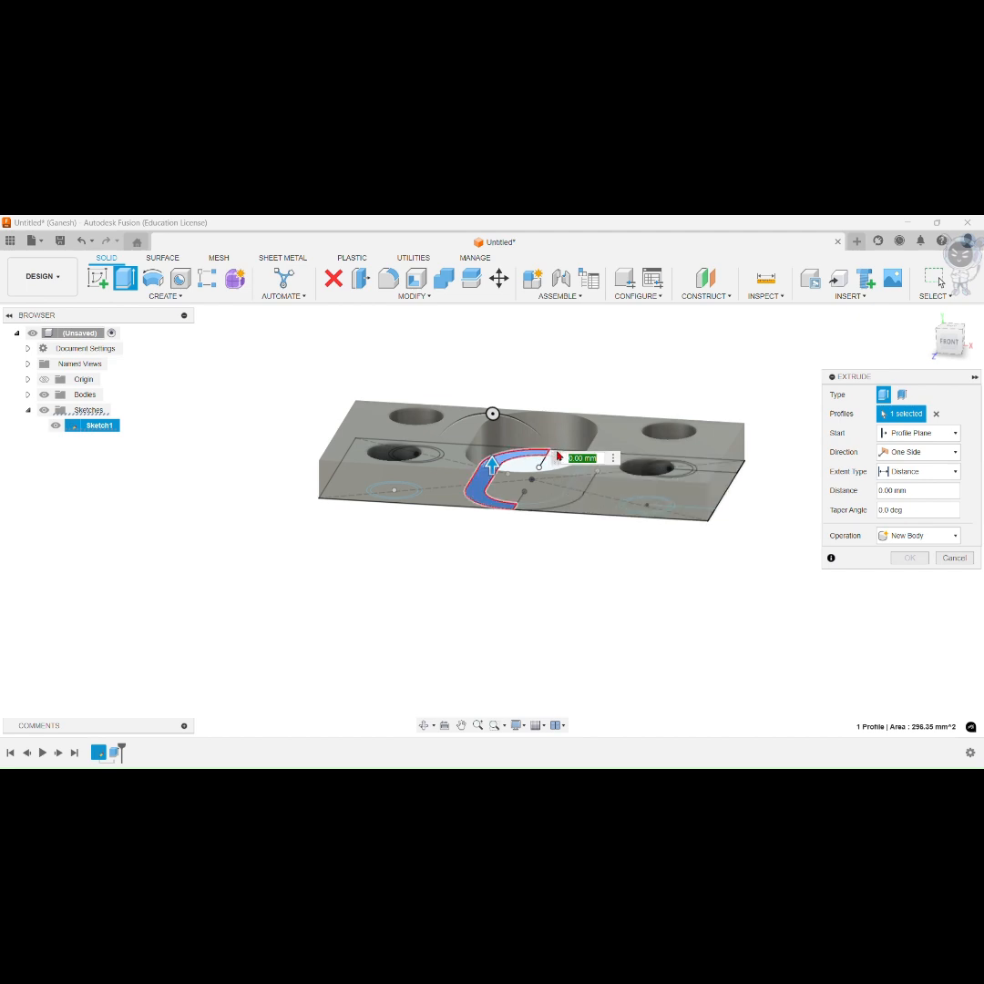
pyautogui.click(551, 454)
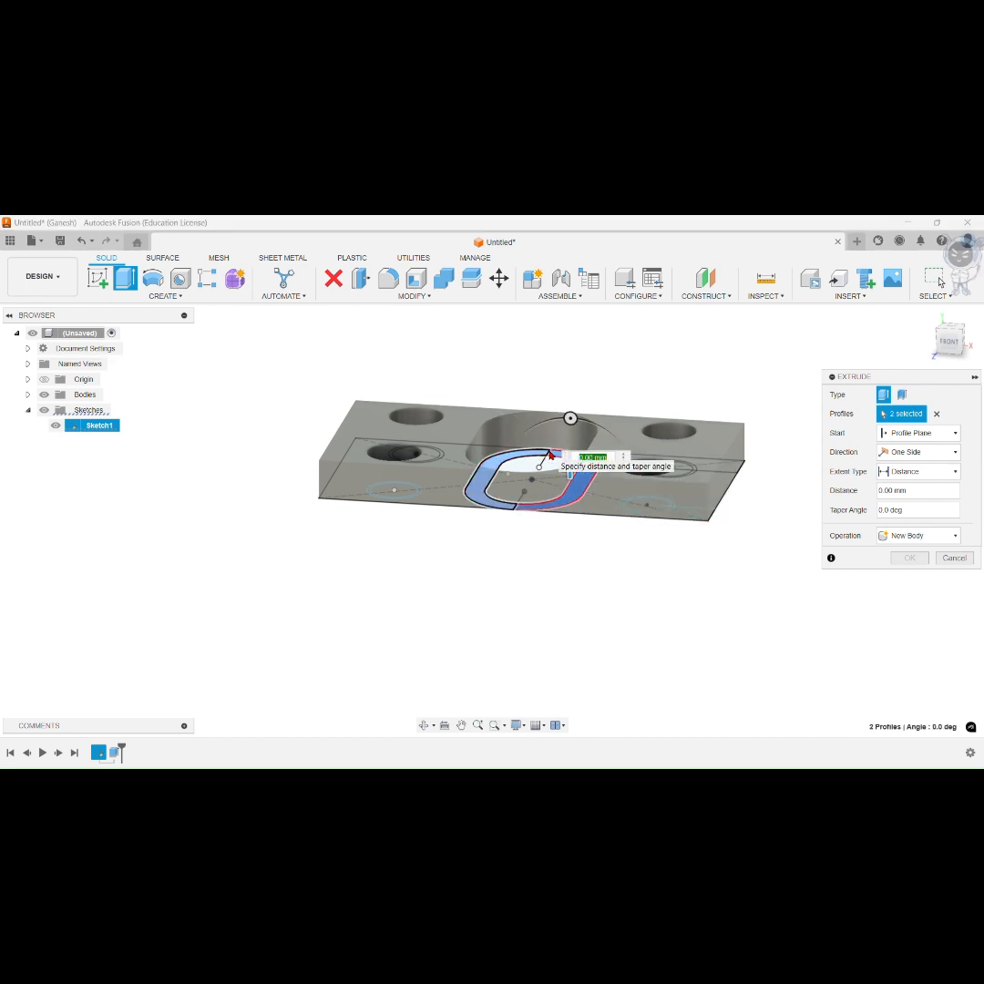
pyautogui.write('40')
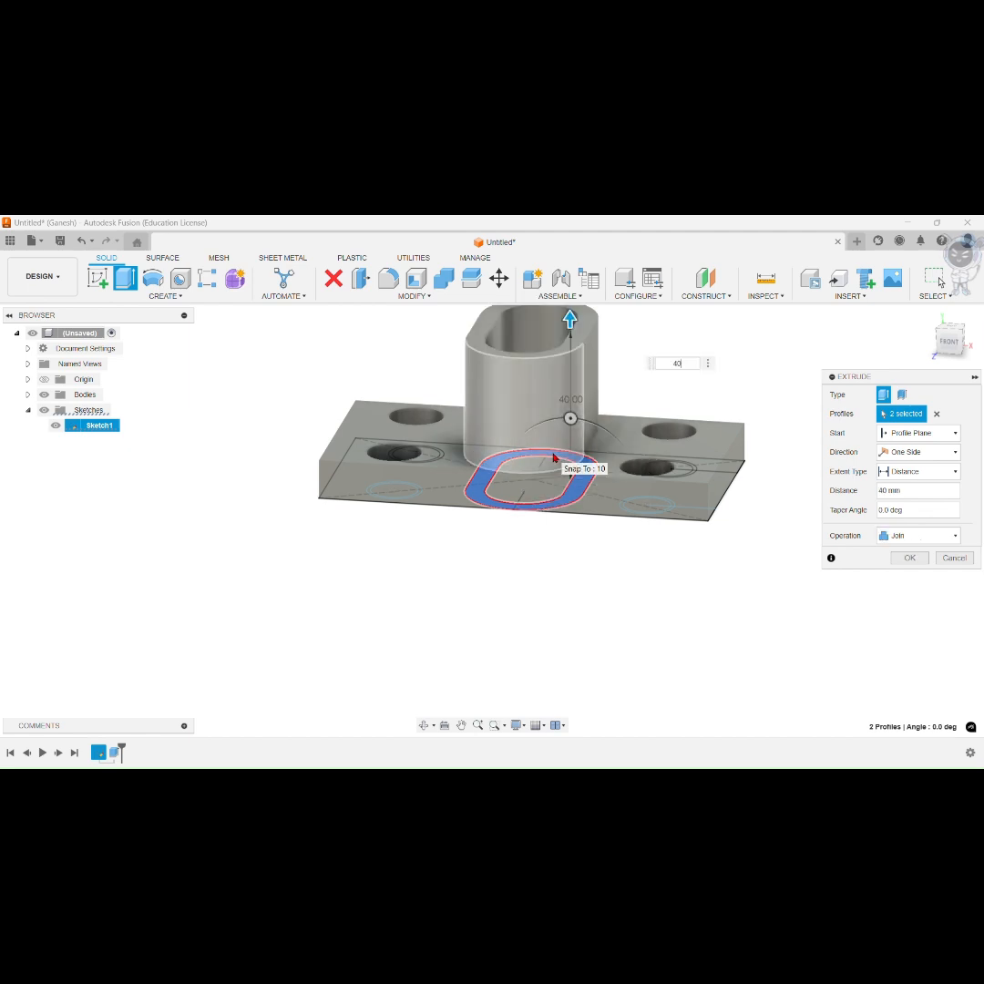
pyautogui.press('Return')
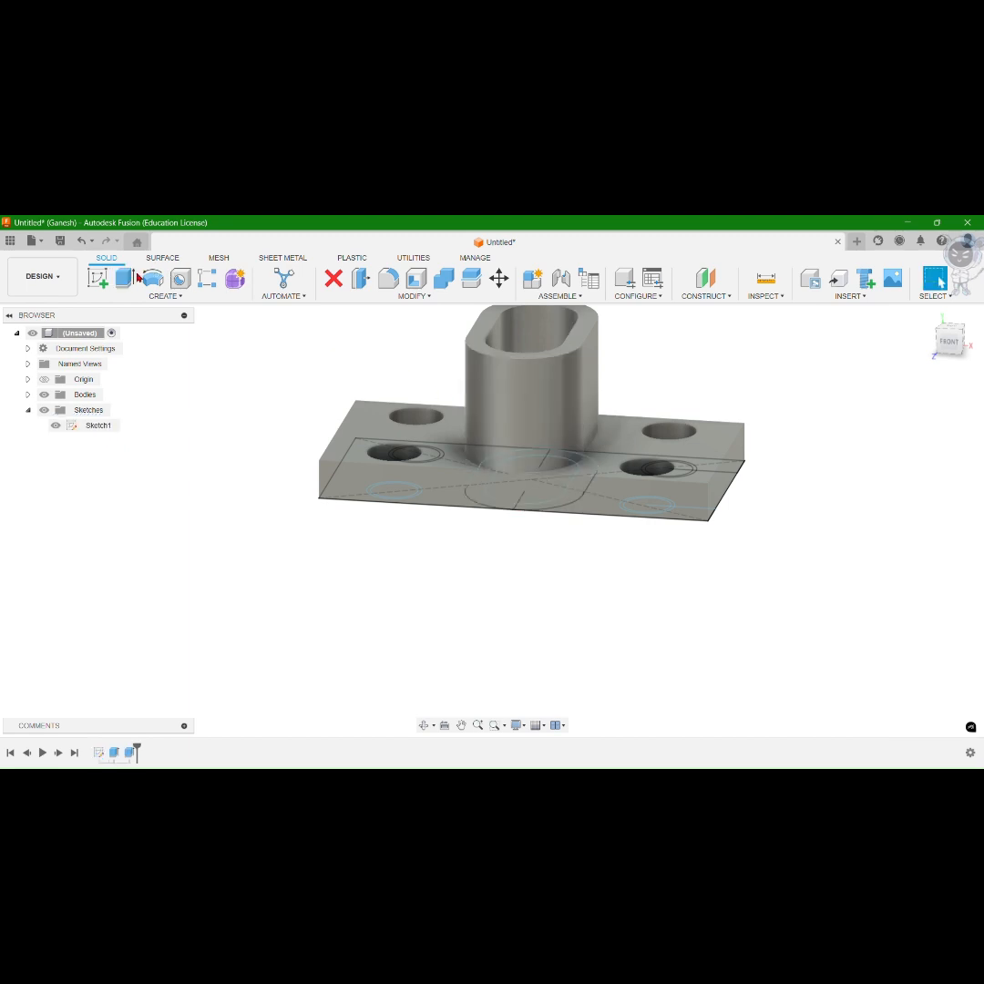
# Step: Begin another extrusion with the body hidden, selecting the two right-hand rings between the 12 mm and 14 mm circles as profiles
pyautogui.click(125, 278)
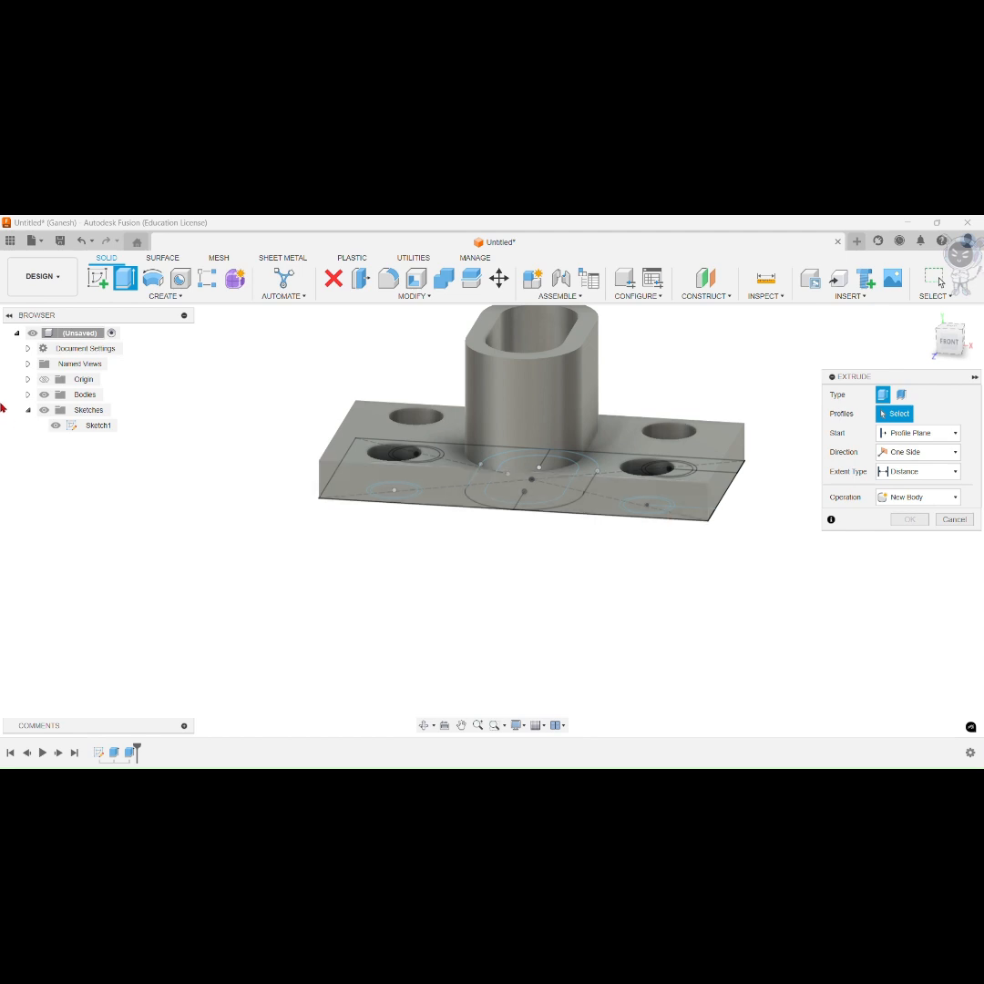
pyautogui.click(28, 394)
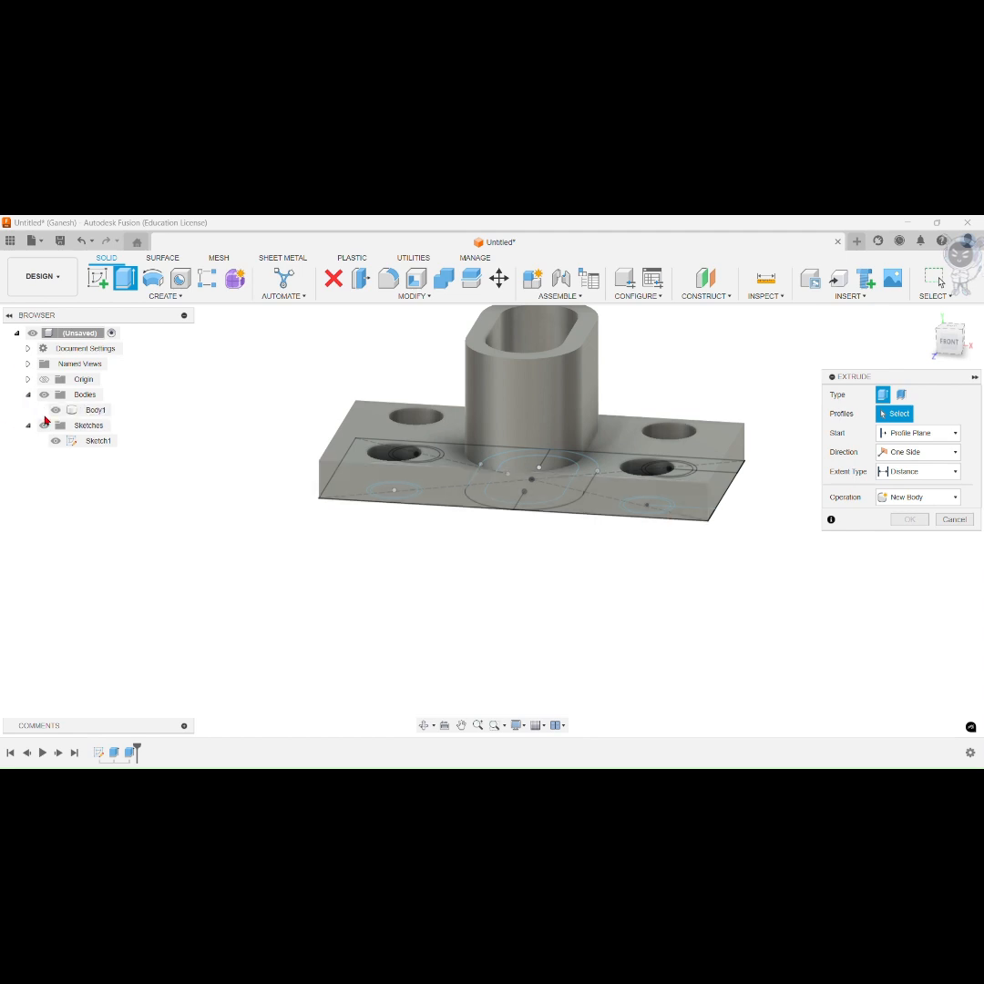
pyautogui.click(56, 410)
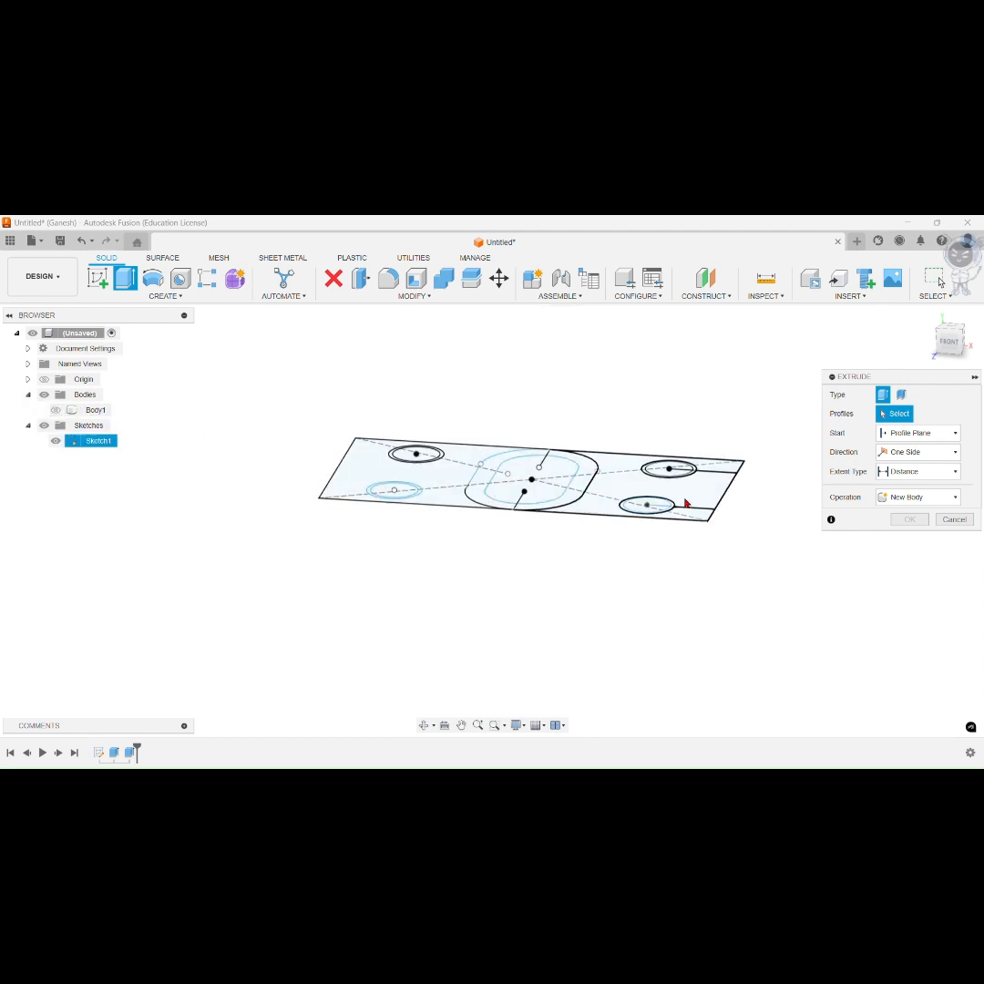
pyautogui.scroll(-2, 674, 513)
pyautogui.scroll(4, 676, 520)
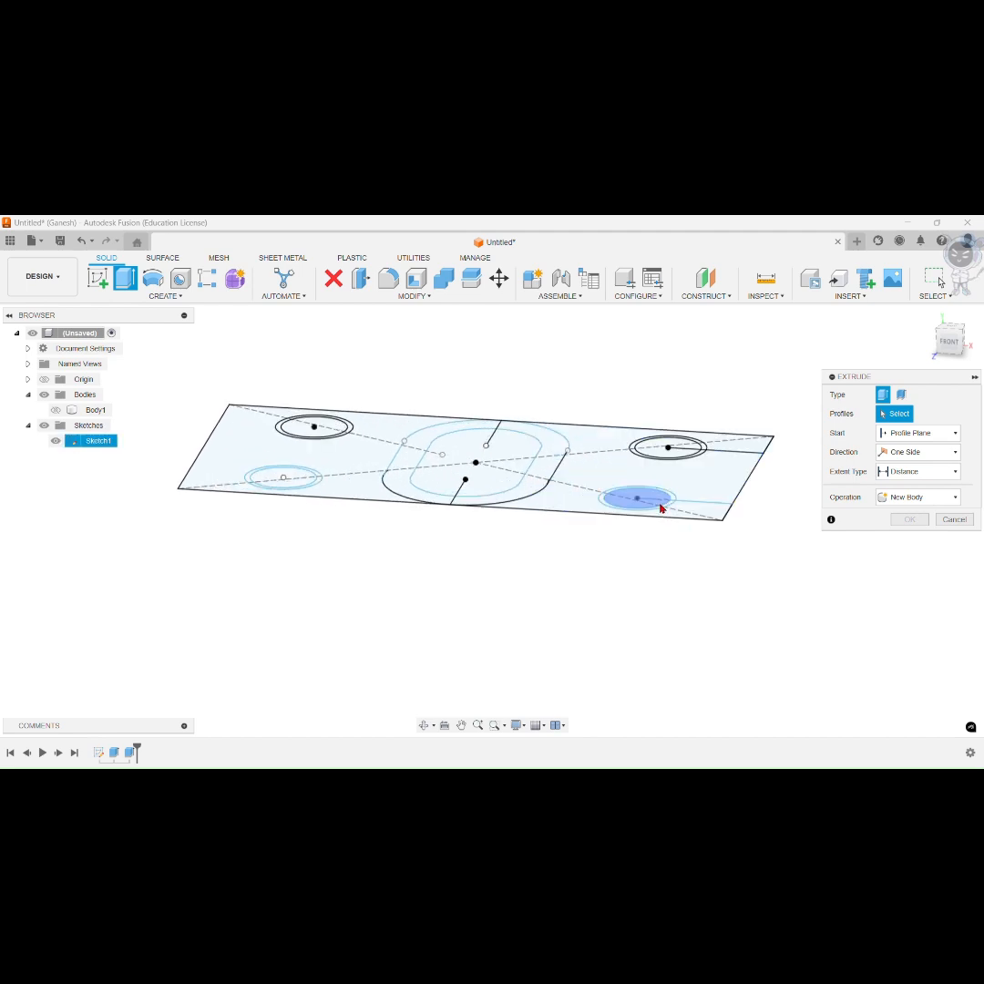
pyautogui.scroll(2, 661, 508)
pyautogui.click(676, 509)
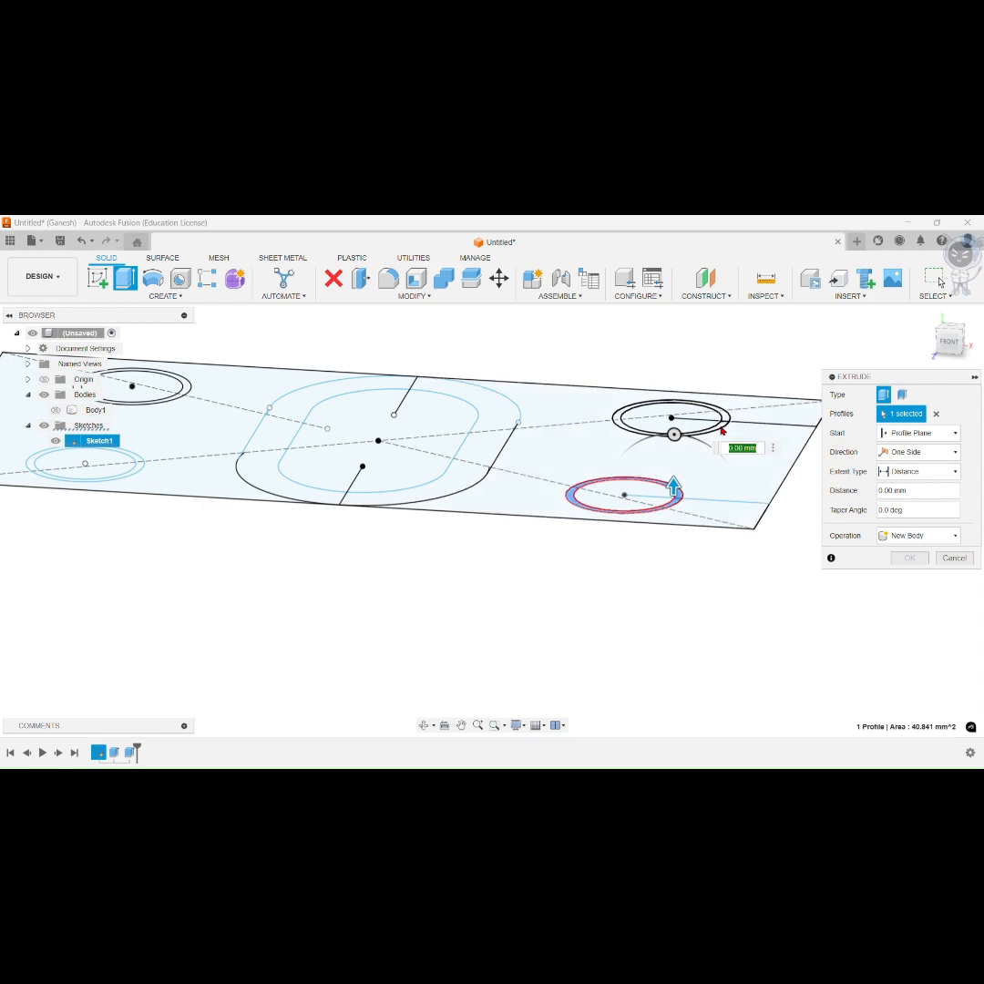
pyautogui.scroll(2, 721, 431)
pyautogui.click(721, 431)
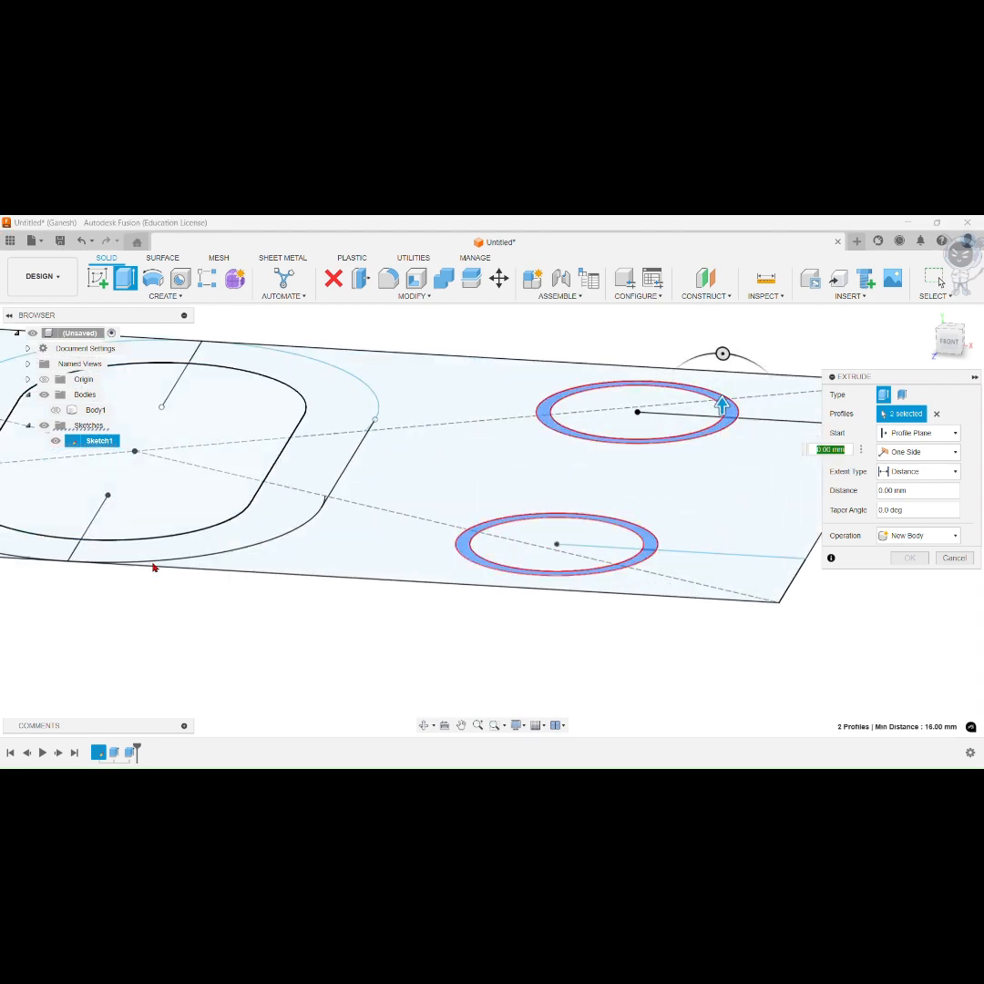
# Step: Add the two left-hand rings between the 12 mm and 14 mm circles to the extrusion profiles
pyautogui.scroll(-2, 155, 567)
pyautogui.moveTo(199, 642); pyautogui.dragTo(566, 632, button='middle')
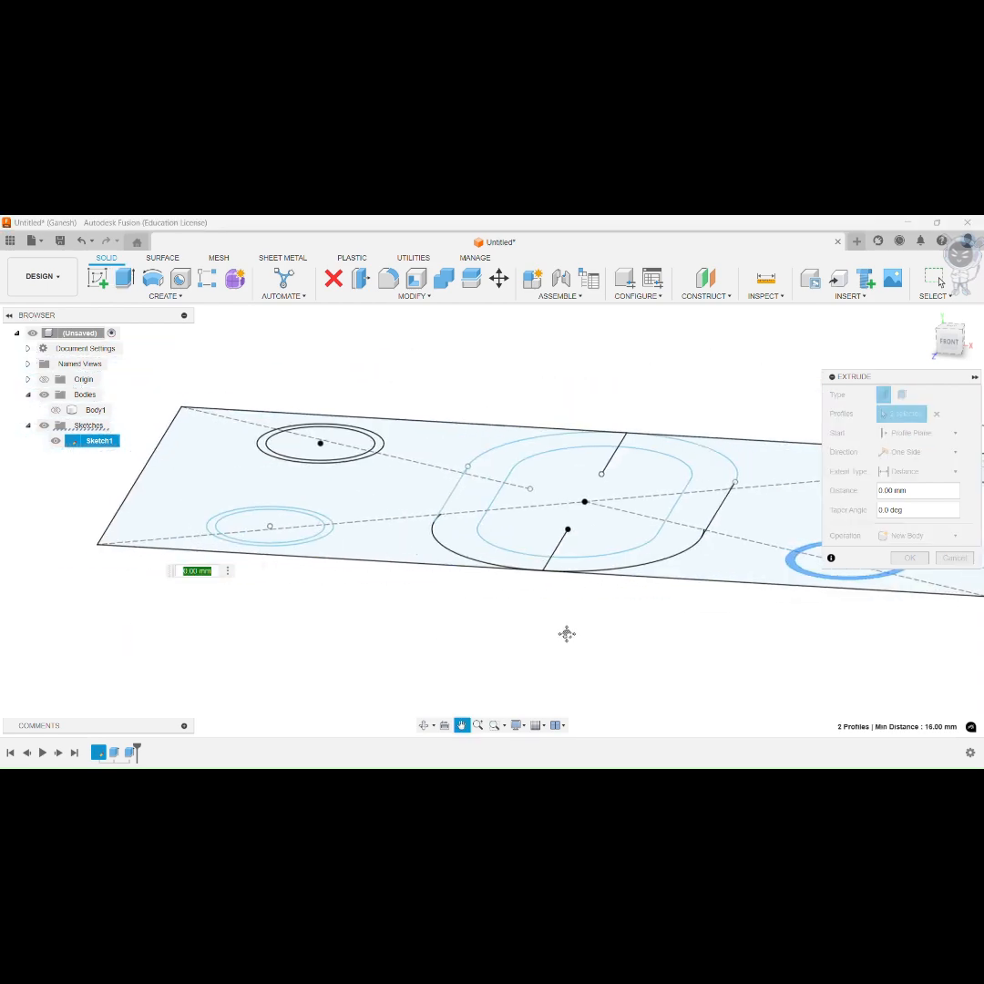
pyautogui.click(321, 537)
pyautogui.scroll(3, 323, 533)
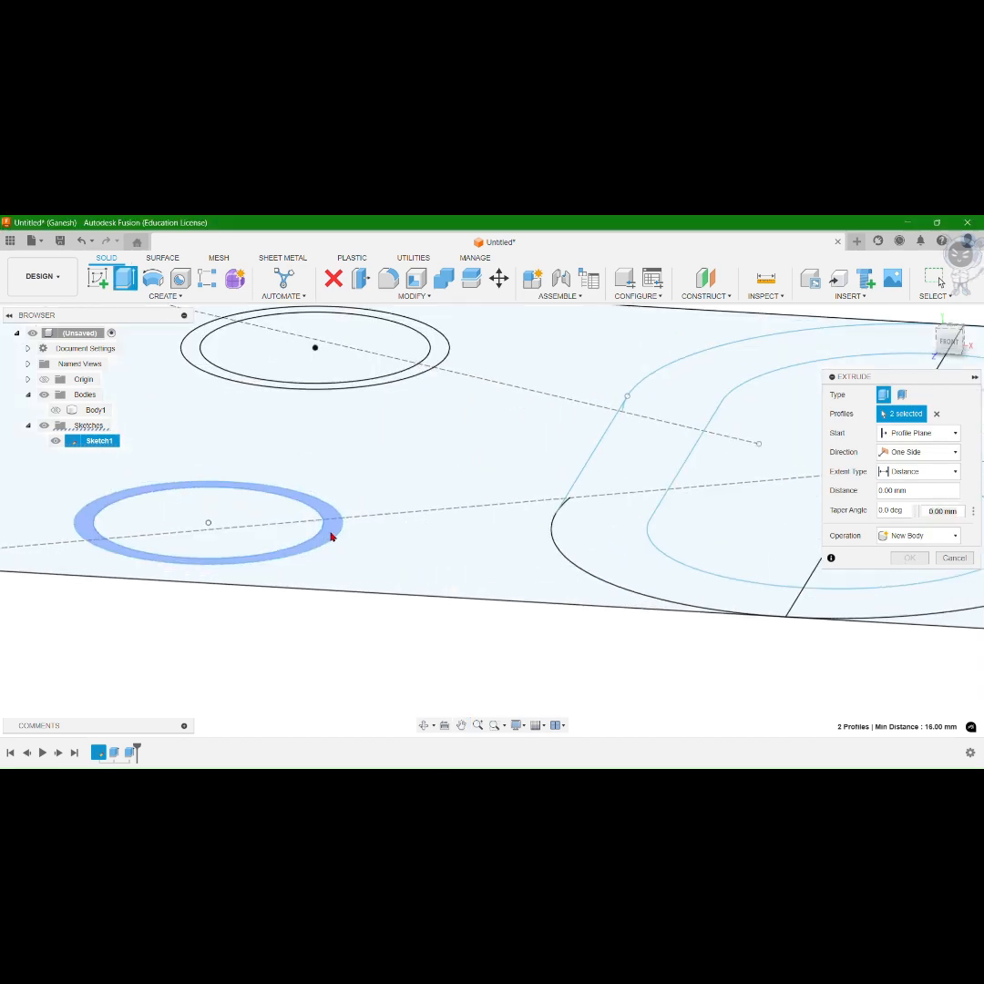
pyautogui.click(414, 375)
pyautogui.scroll(2, 417, 374)
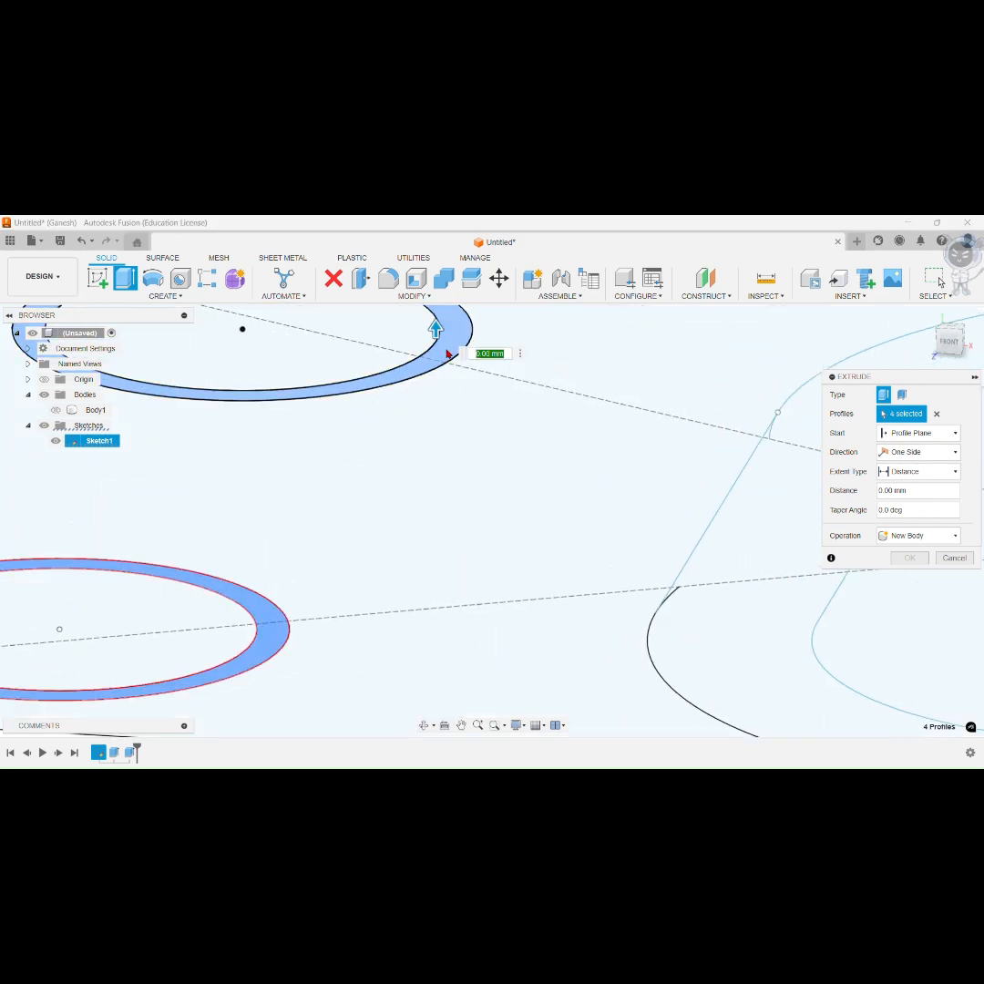
pyautogui.click(456, 471)
pyautogui.scroll(-2, 457, 471)
pyautogui.scroll(-5, 457, 471)
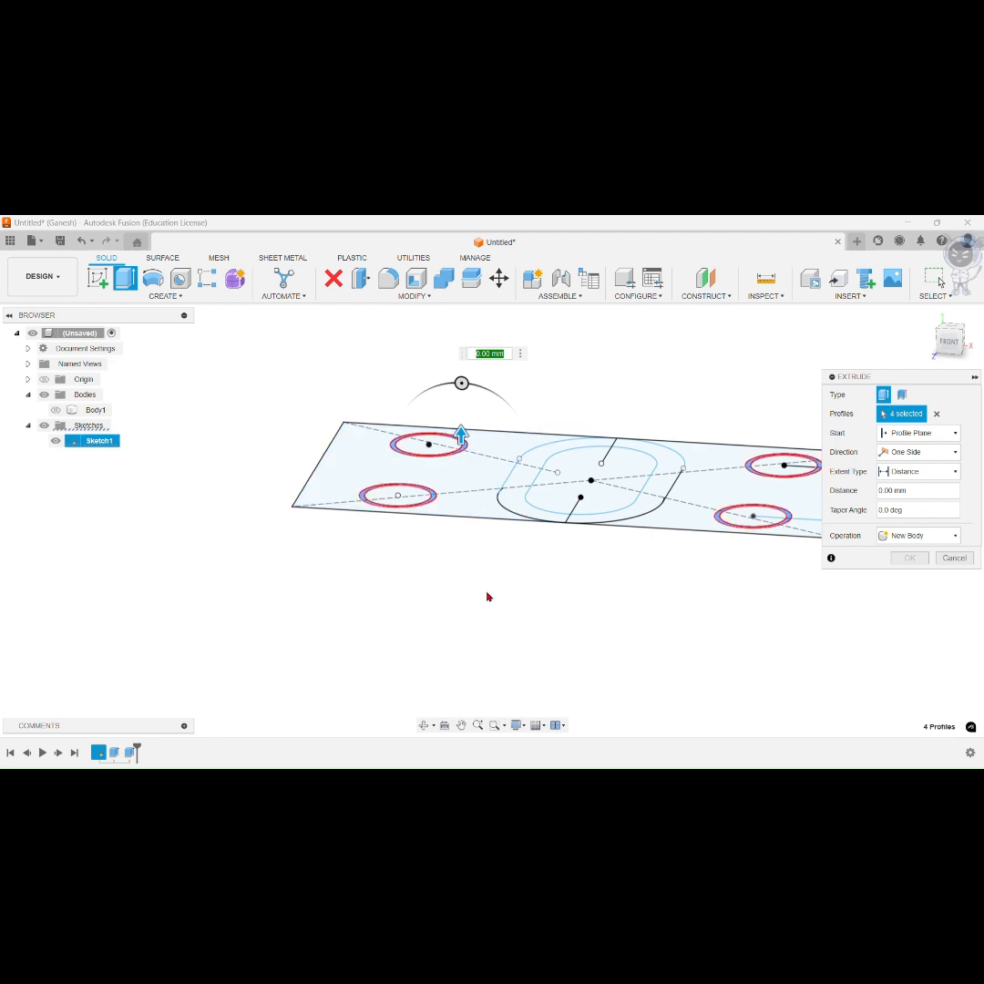
# Step: Extrude the four rings 12 mm as a join to the redisplayed body, and hide the base sketch
pyautogui.write('2')
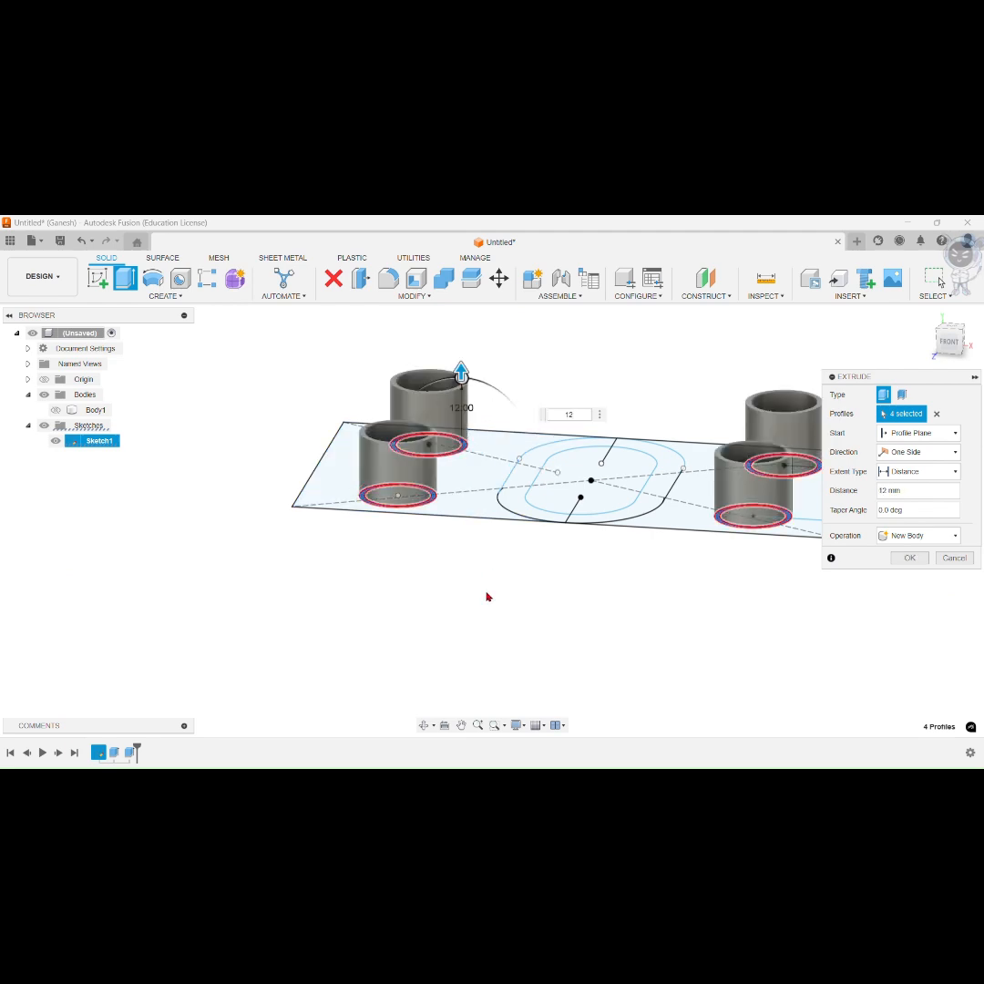
pyautogui.click(55, 410)
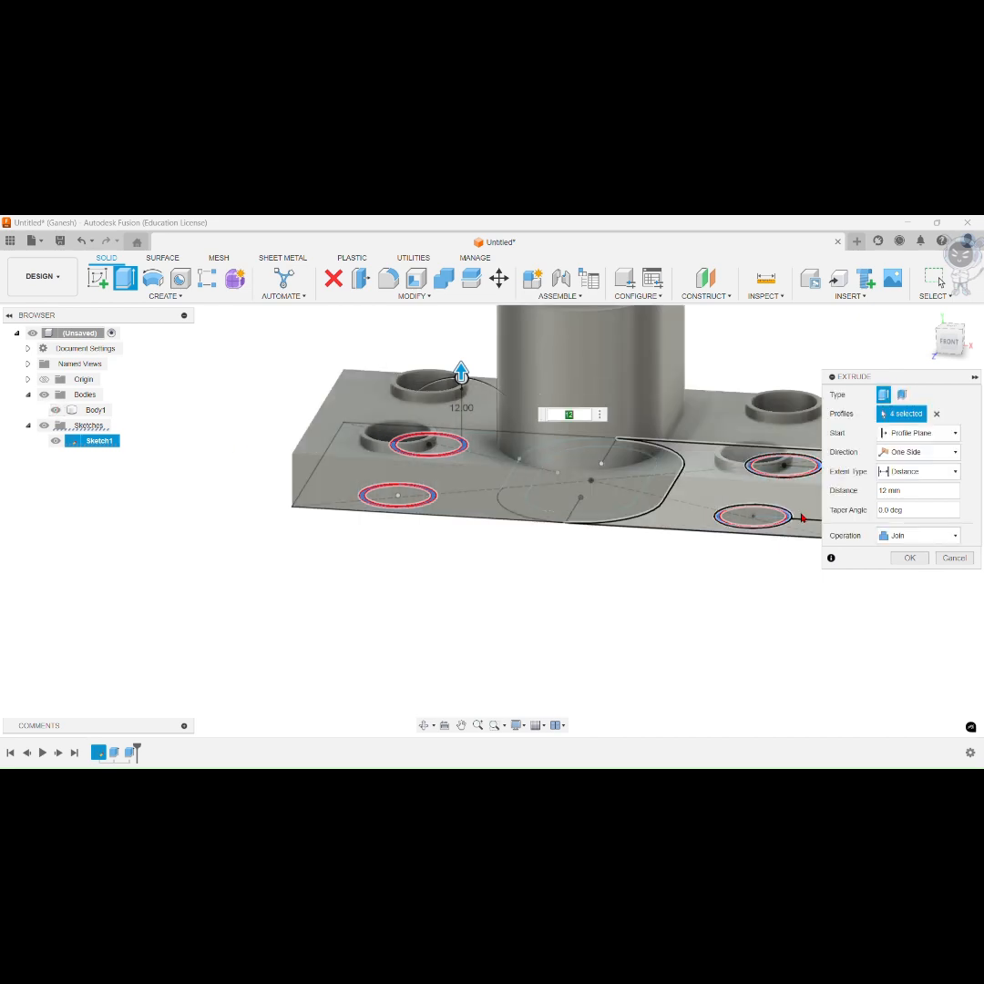
pyautogui.click(54, 443)
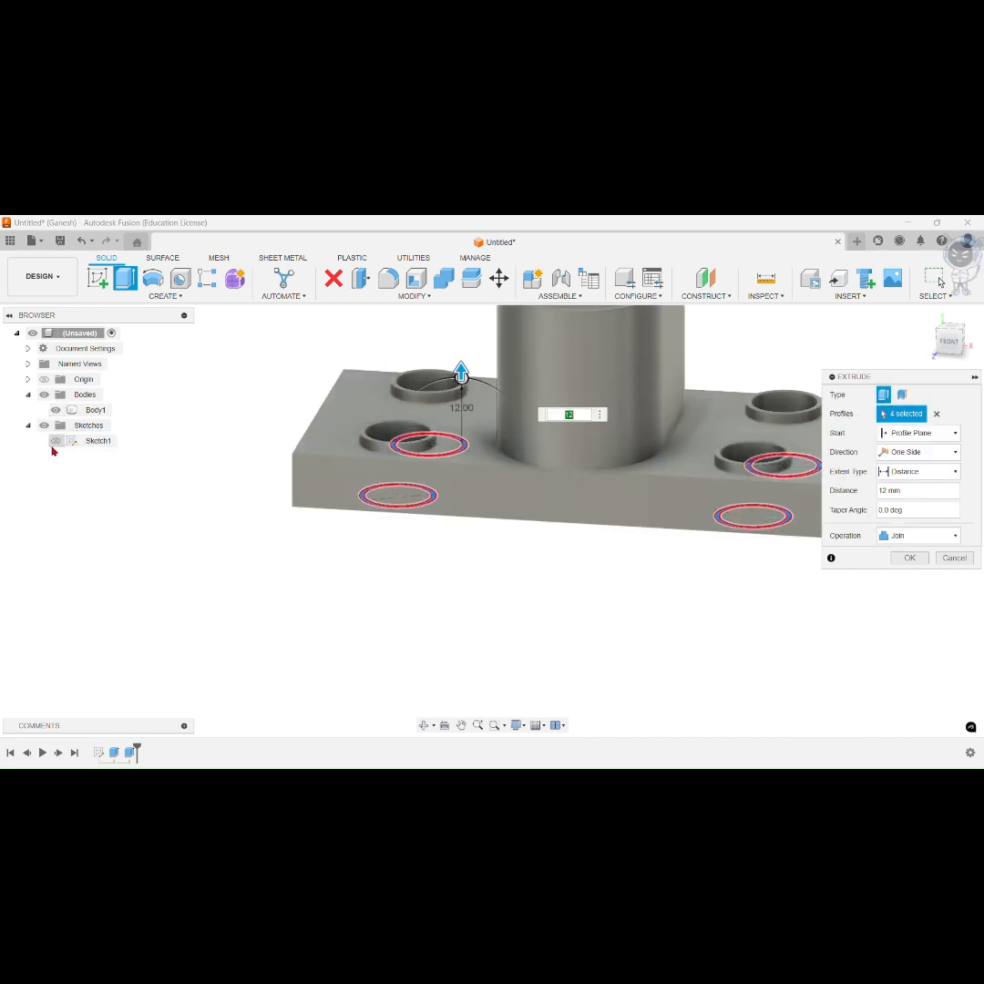
pyautogui.click(909, 558)
pyautogui.scroll(-3, 173, 610)
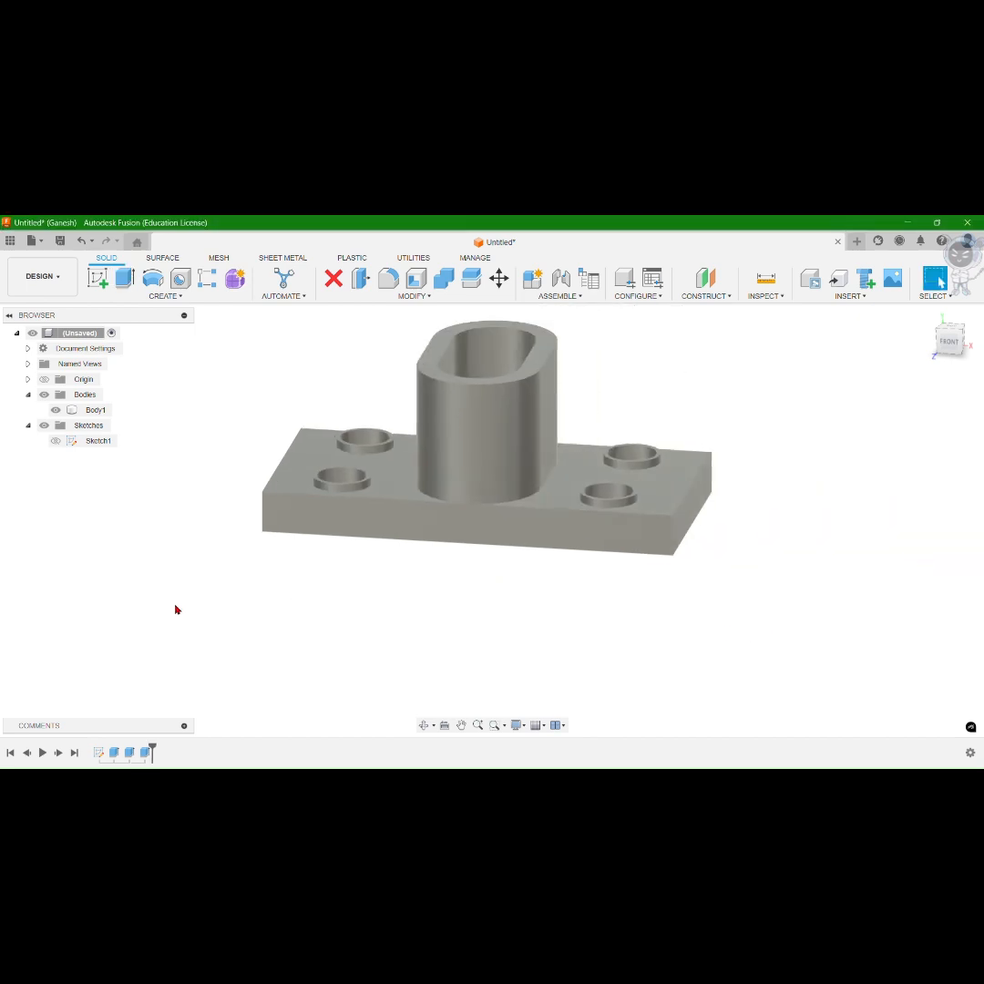
# Step: Create a new sketch on the vertical origin plane facing the front view
pyautogui.click(948, 342)
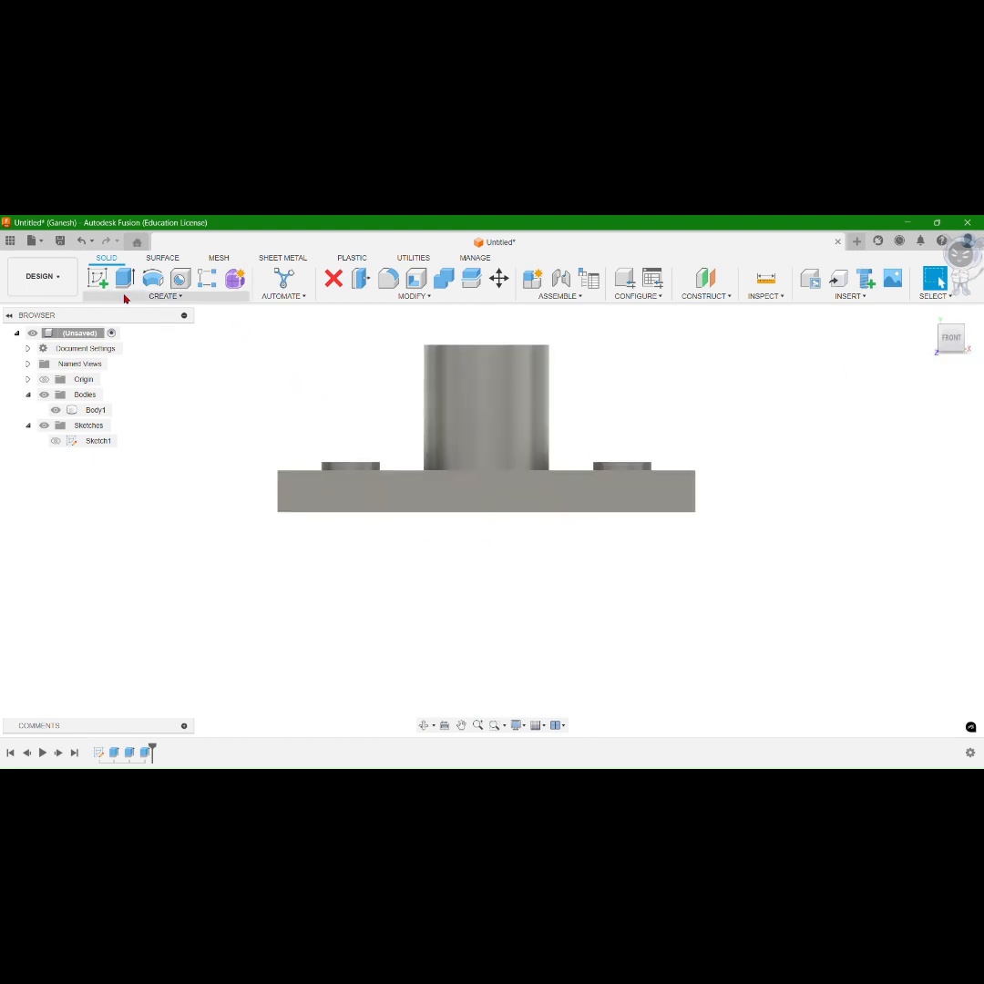
pyautogui.click(97, 277)
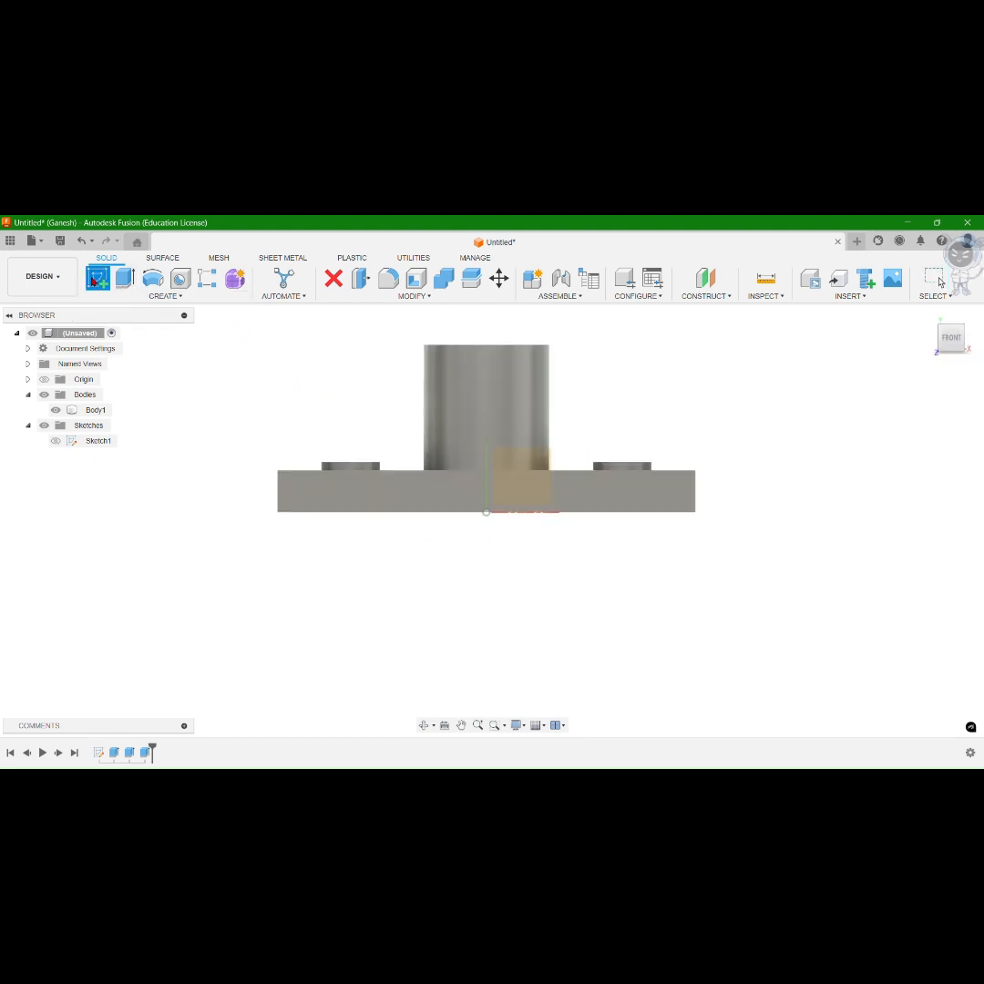
pyautogui.click(499, 464)
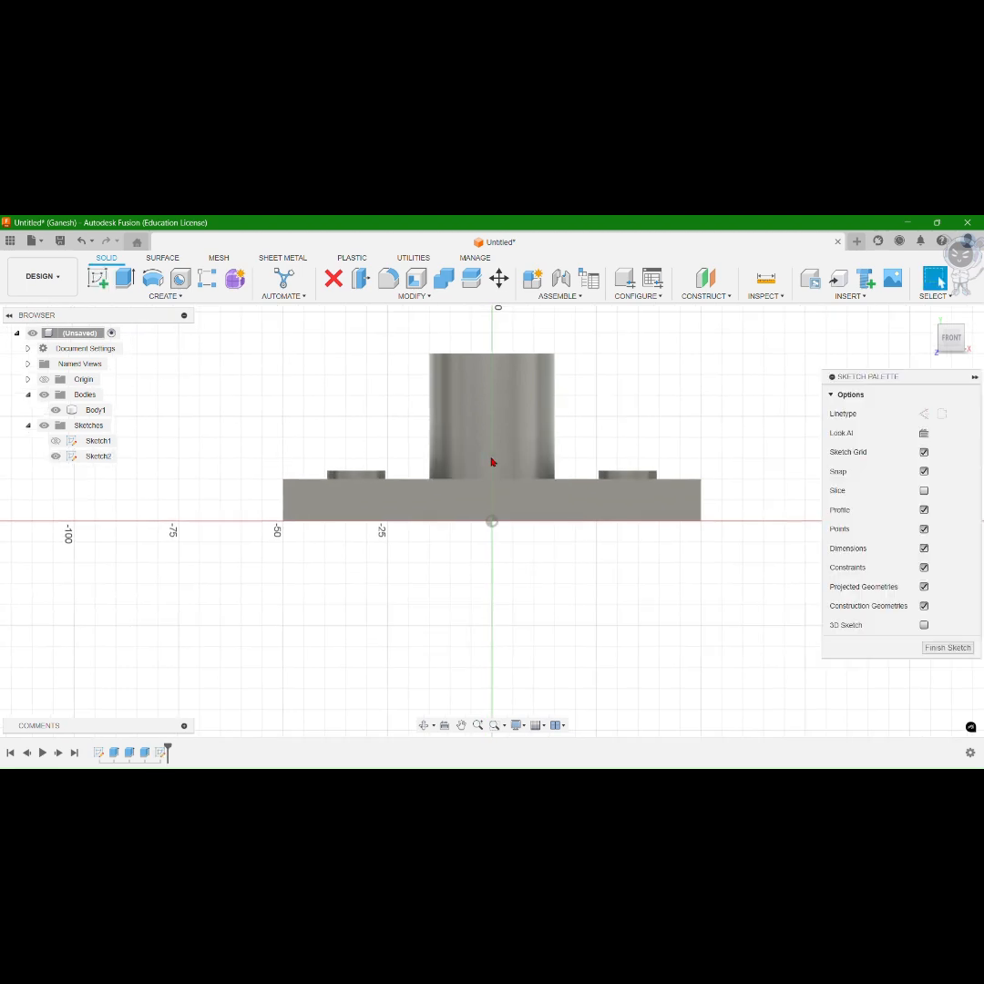
# Step: Project the plate and boss body's silhouette into the active sketch using the body selection filter
pyautogui.click(136, 297)
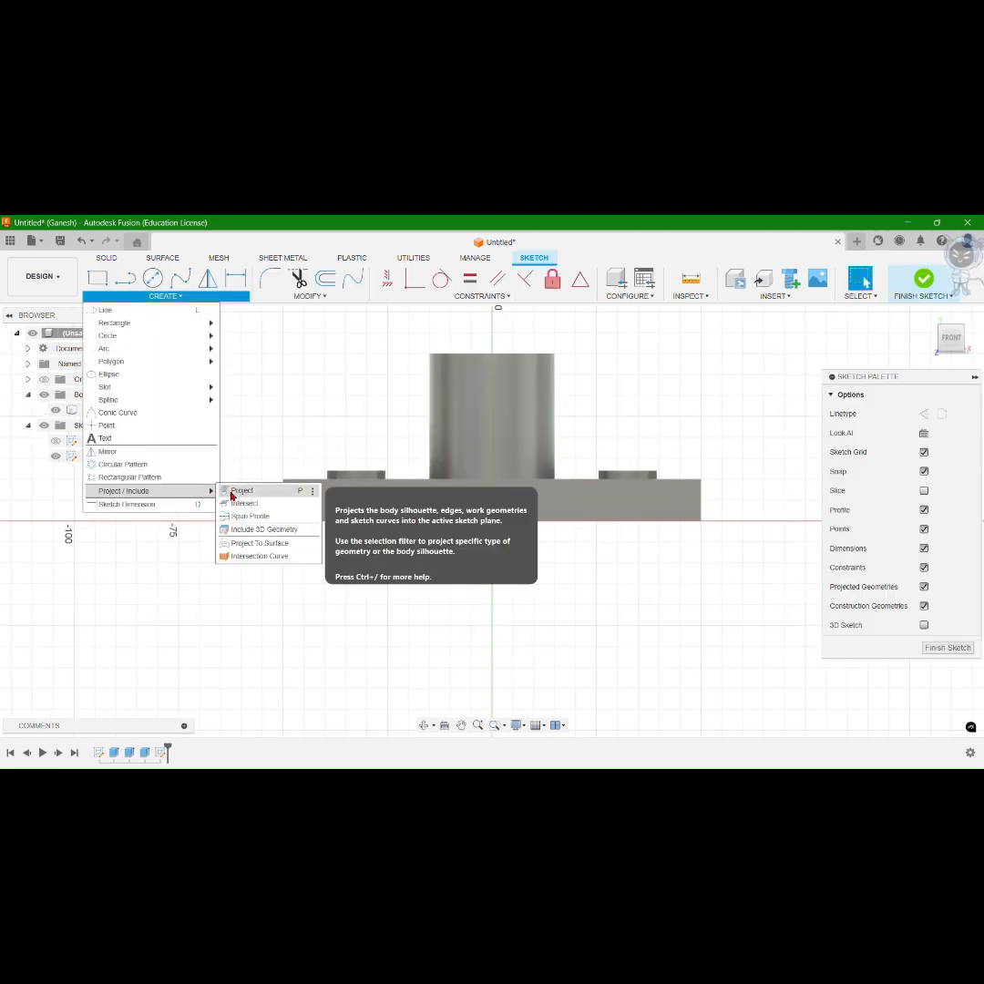
pyautogui.click(232, 493)
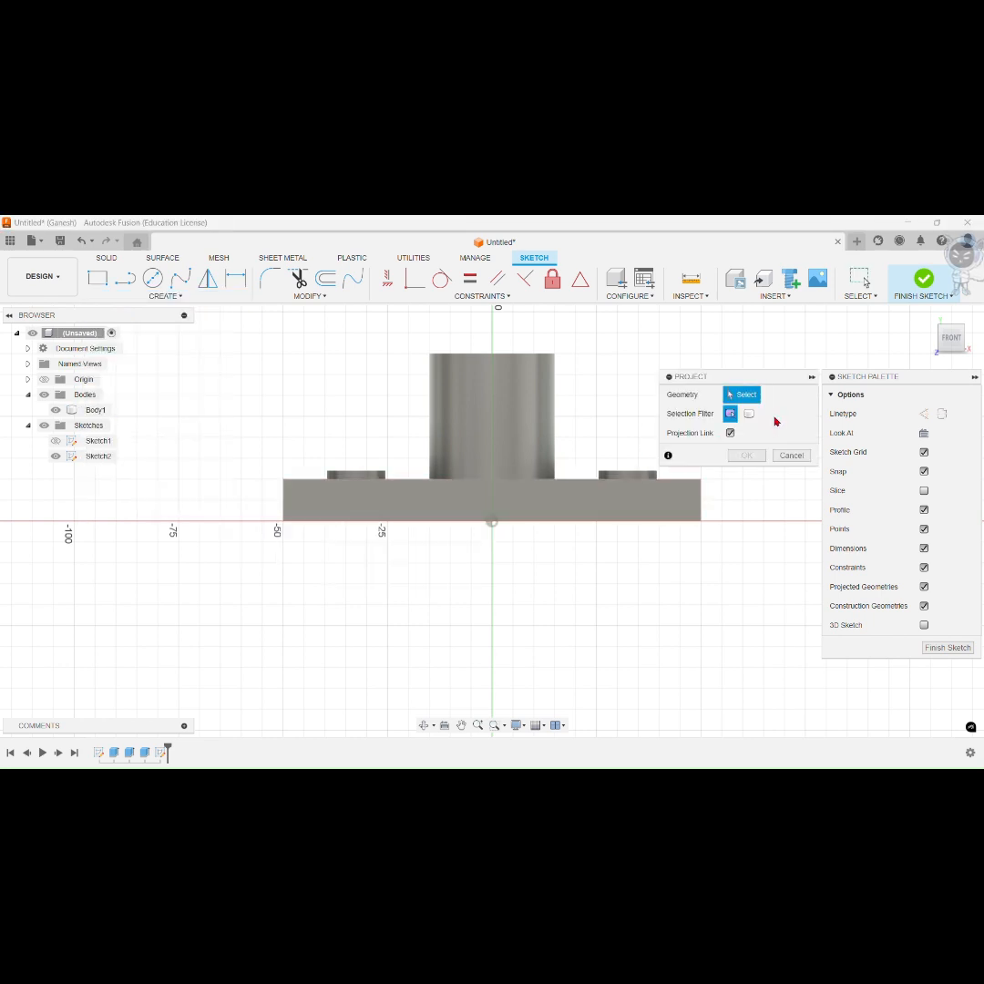
pyautogui.click(749, 414)
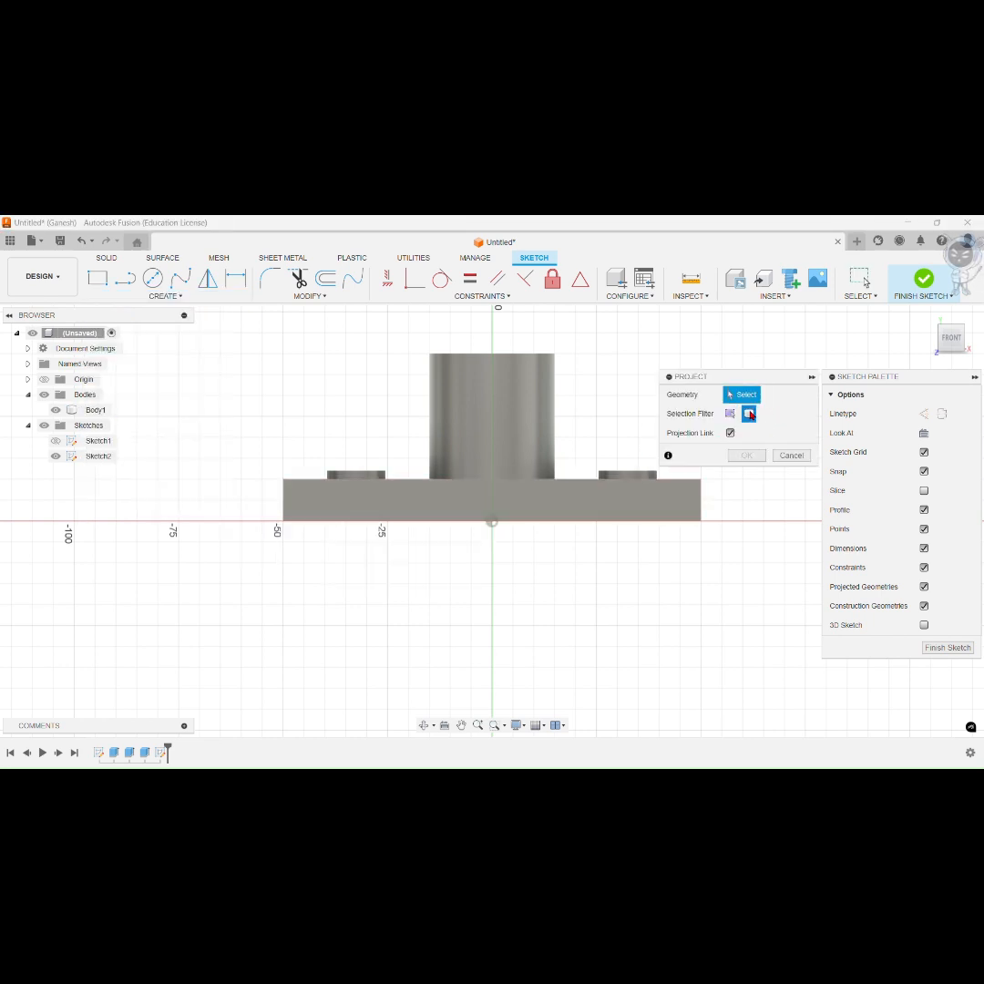
pyautogui.click(472, 430)
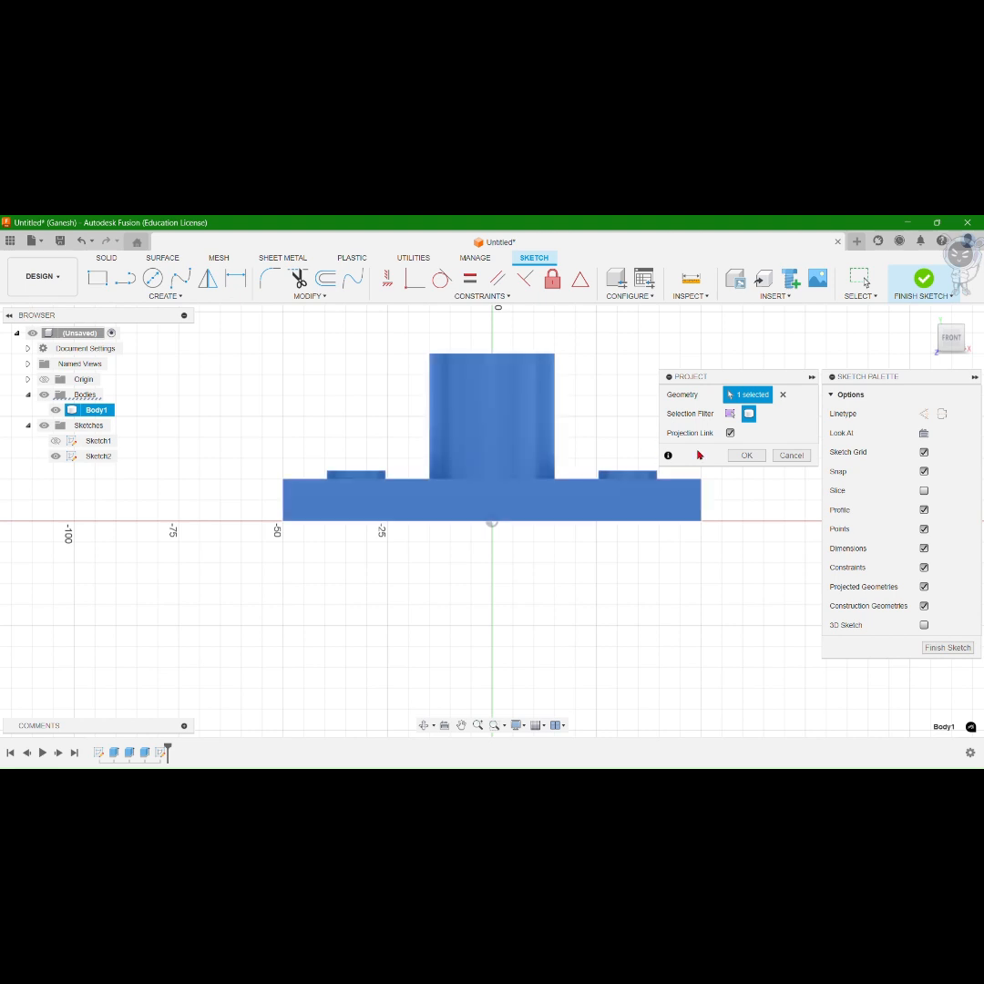
pyautogui.click(752, 457)
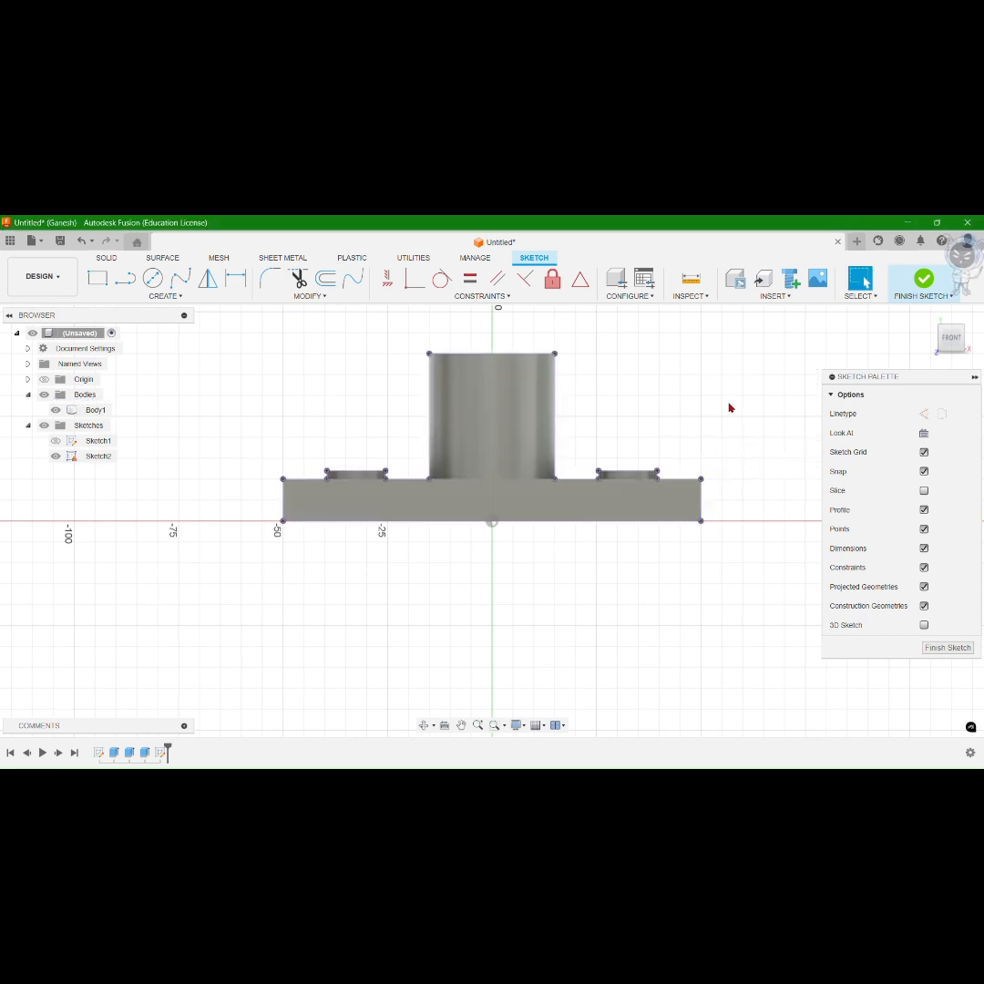
# Step: Sketch a closed triangle with lines between the boss's upper-right corner, the plate's top-right corner and the boss's right base point
pyautogui.moveTo(734, 437)
pyautogui.mouseDown(button='middle')
pyautogui.moveTo(738, 457)
pyautogui.moveTo(711, 463)
pyautogui.moveTo(727, 470)
pyautogui.mouseUp(button='middle')
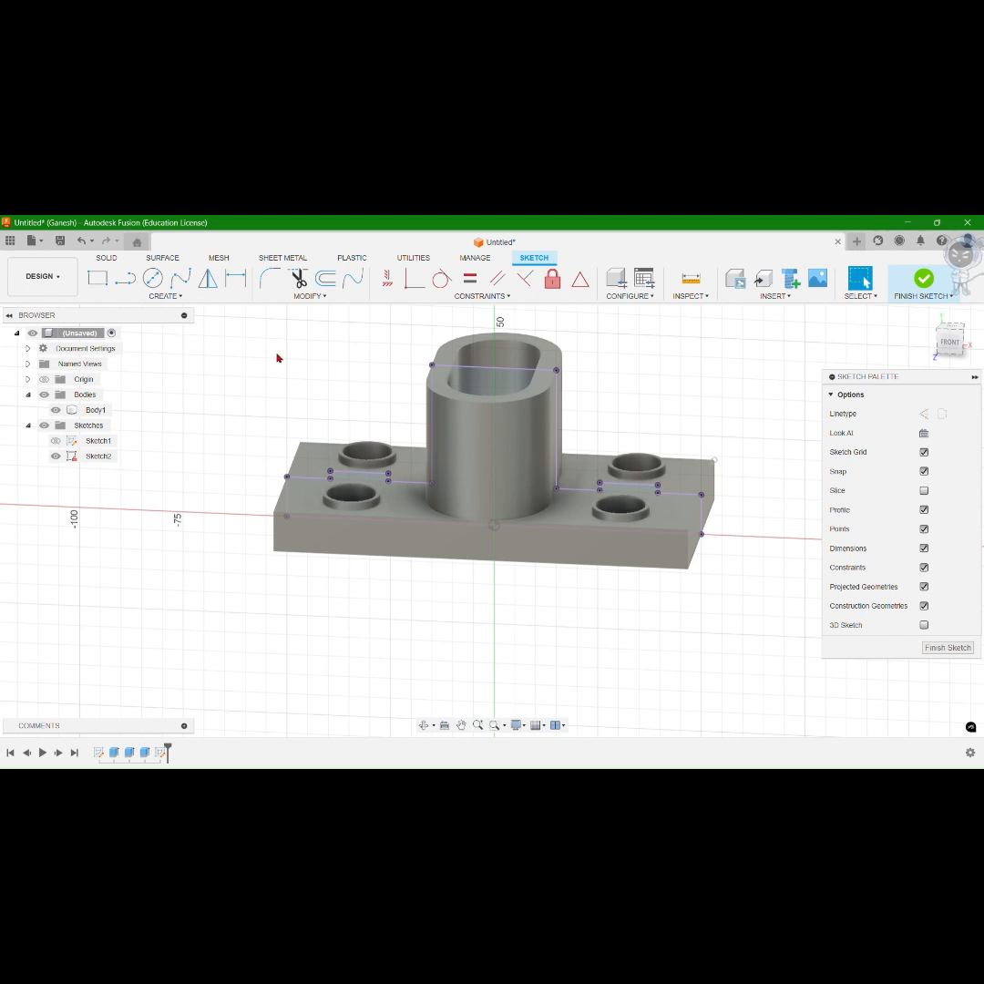
pyautogui.click(128, 281)
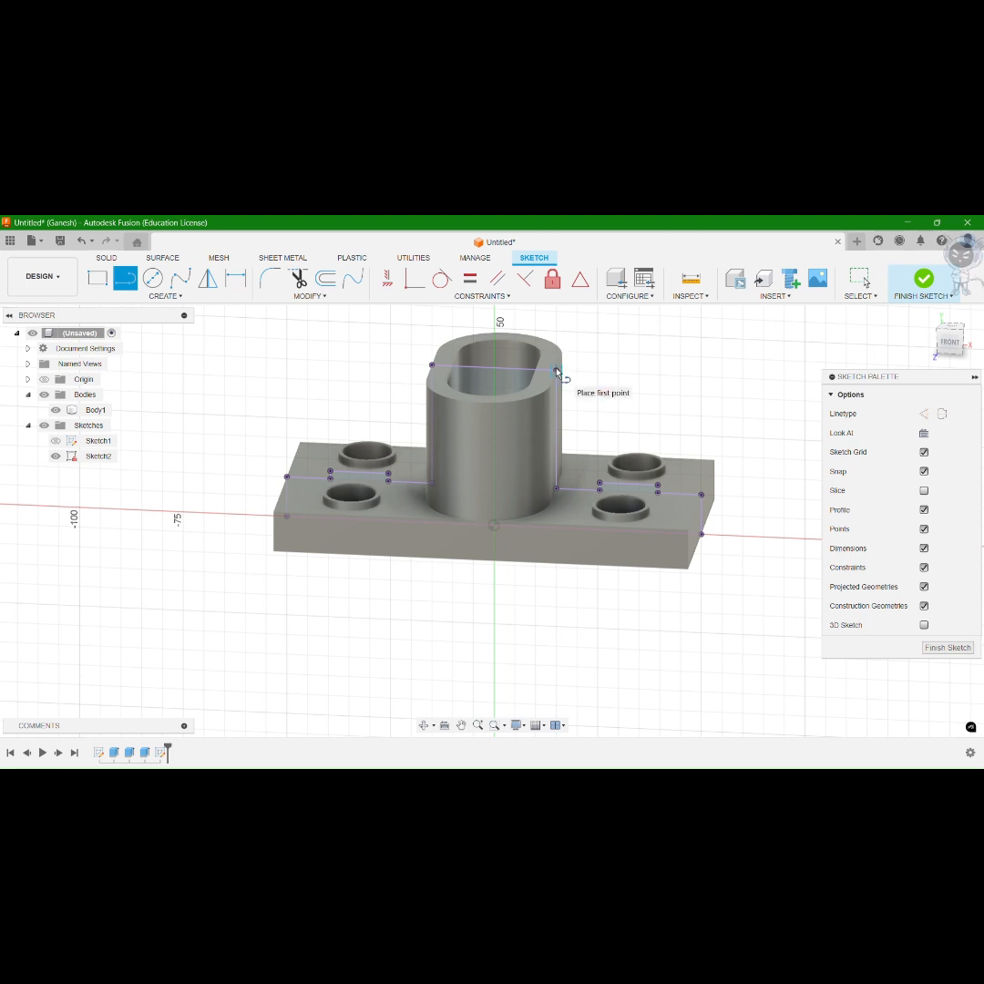
pyautogui.click(558, 371)
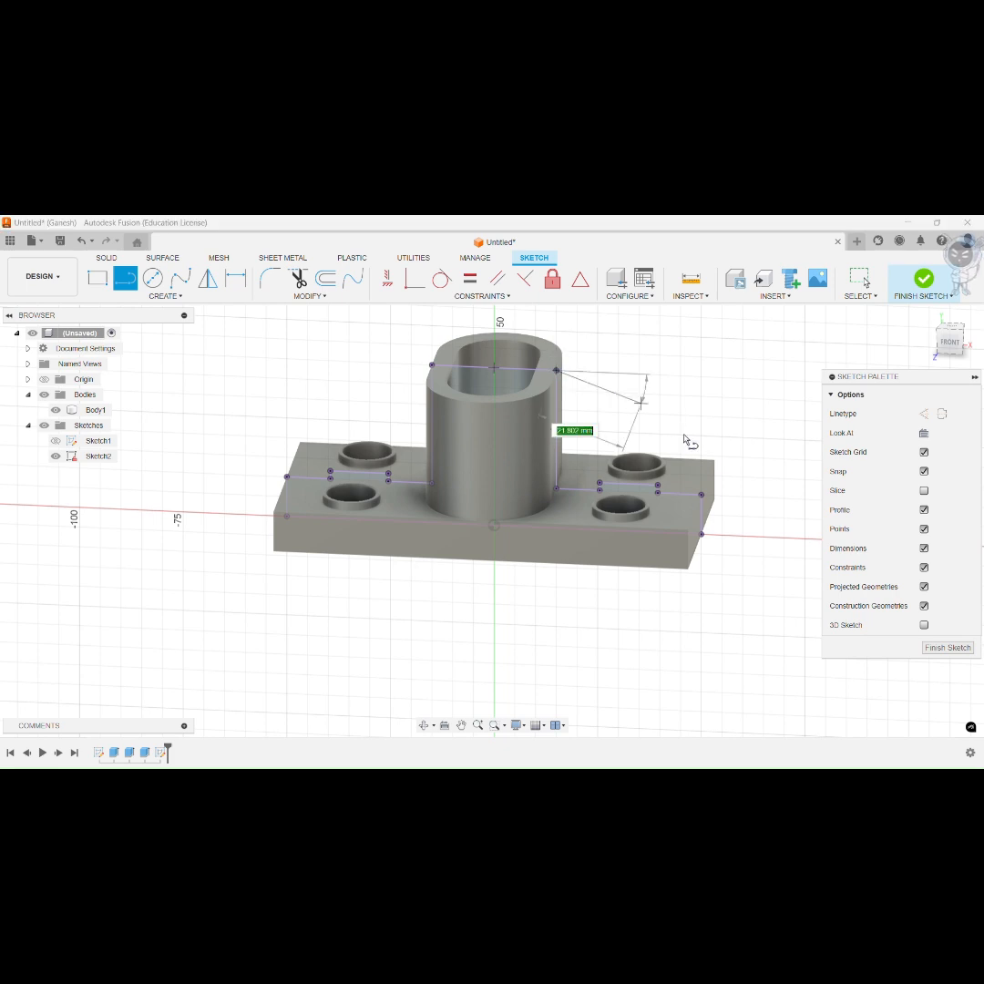
pyautogui.click(700, 494)
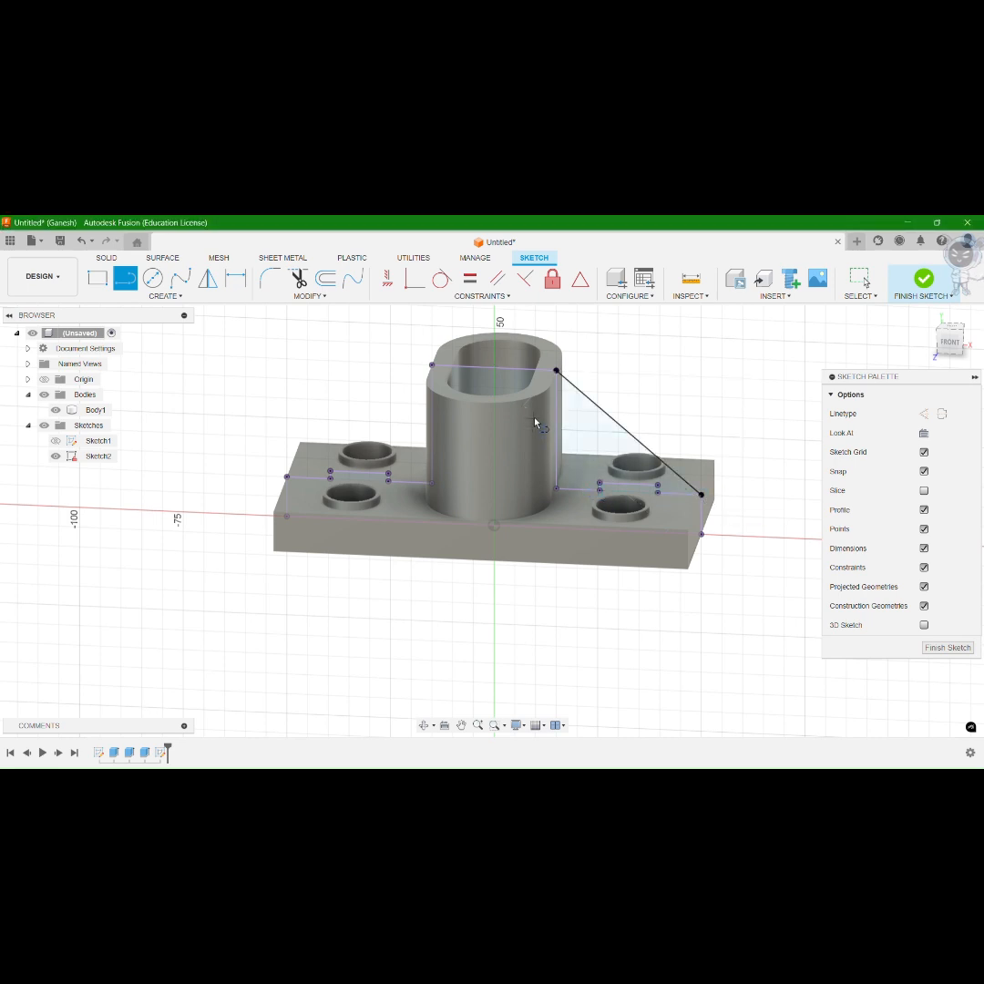
pyautogui.click(557, 372)
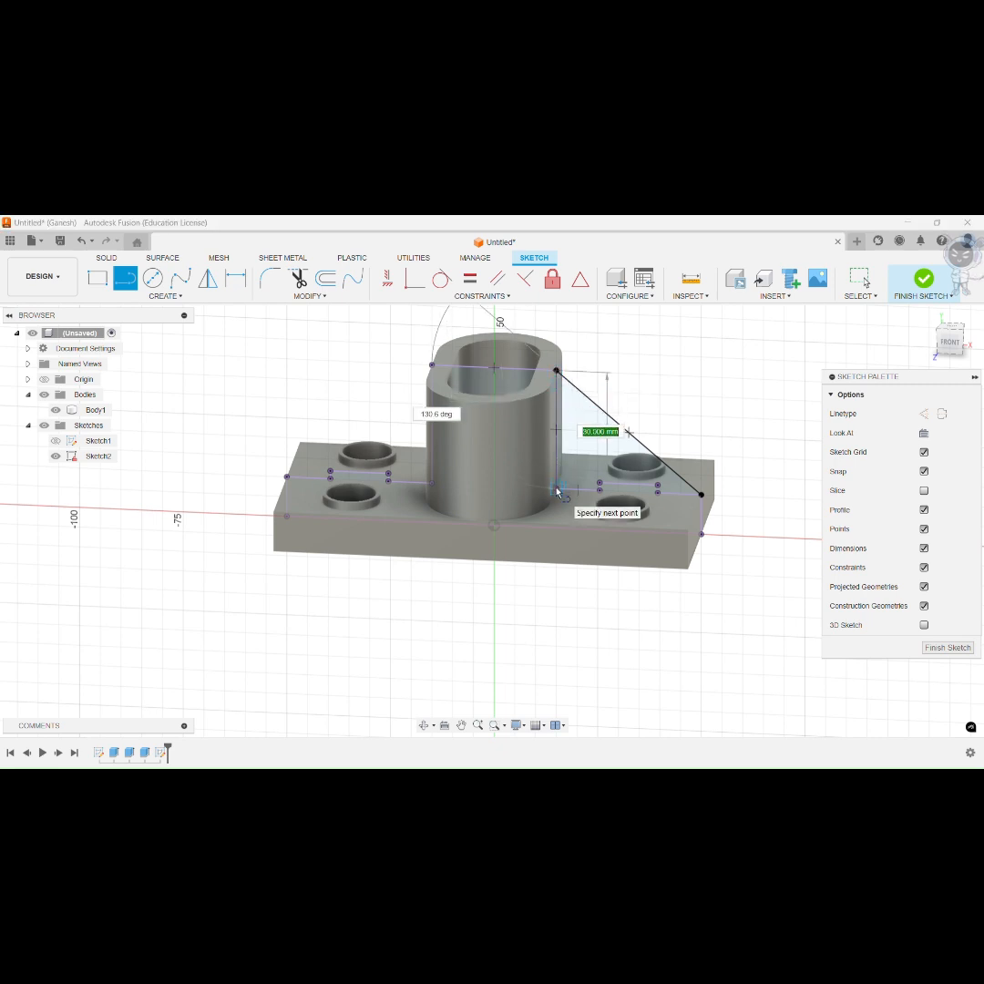
pyautogui.click(557, 489)
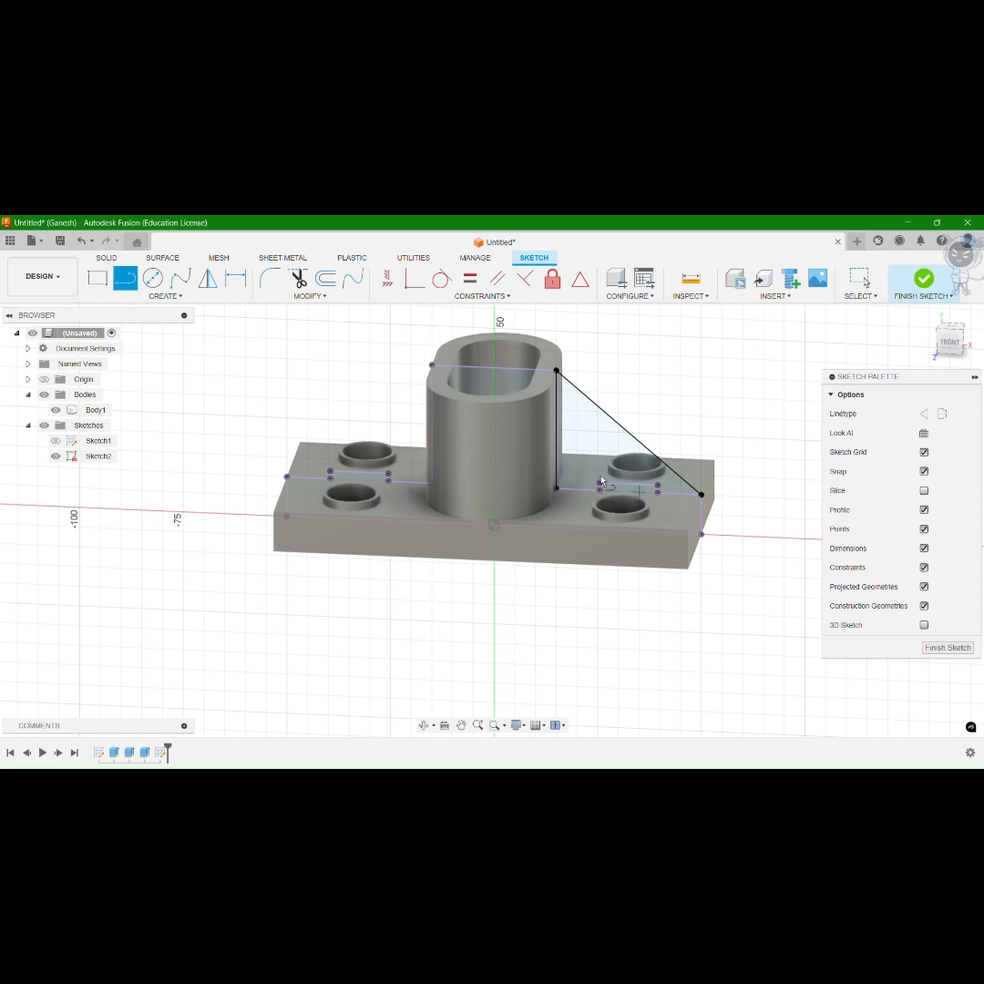
pyautogui.click(556, 488)
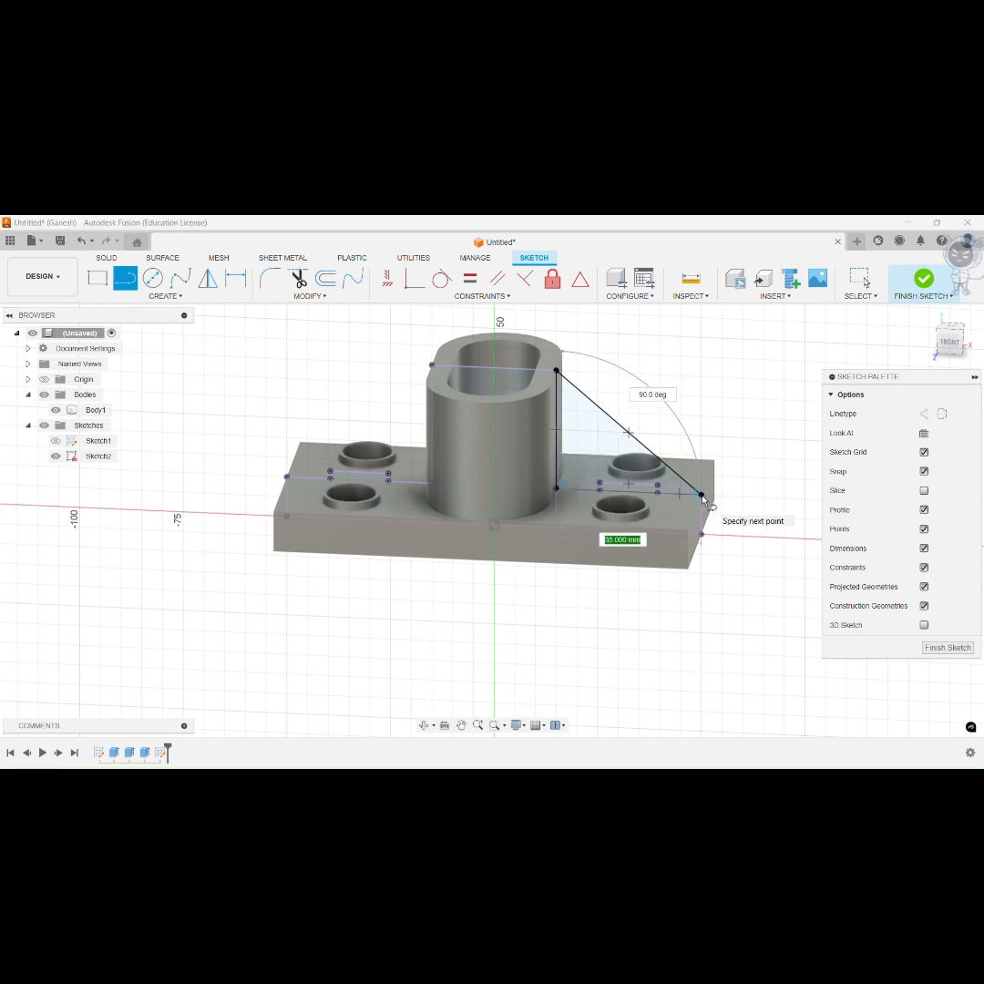
pyautogui.click(701, 494)
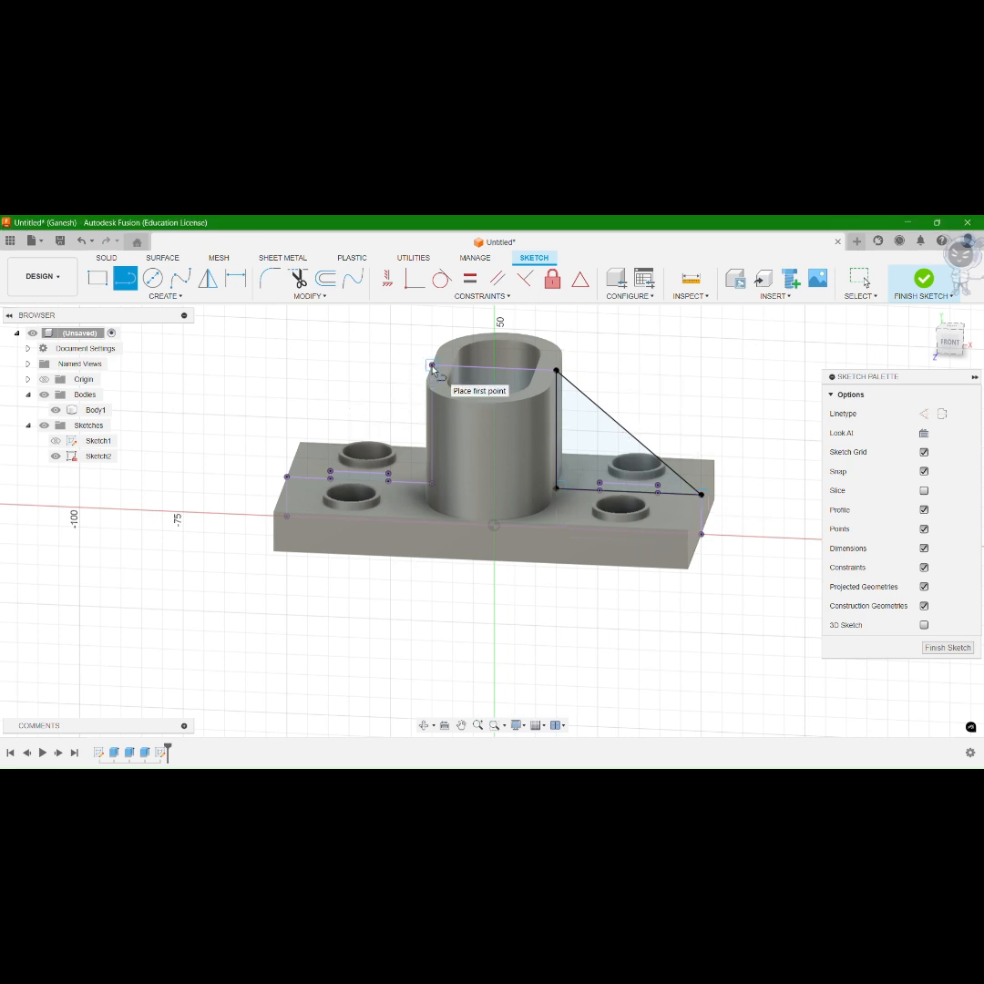
# Step: Sketch the matching closed triangle between the boss's upper-left corner, its left base point and the plate's top-left corner, and finish the sketch
pyautogui.click(431, 365)
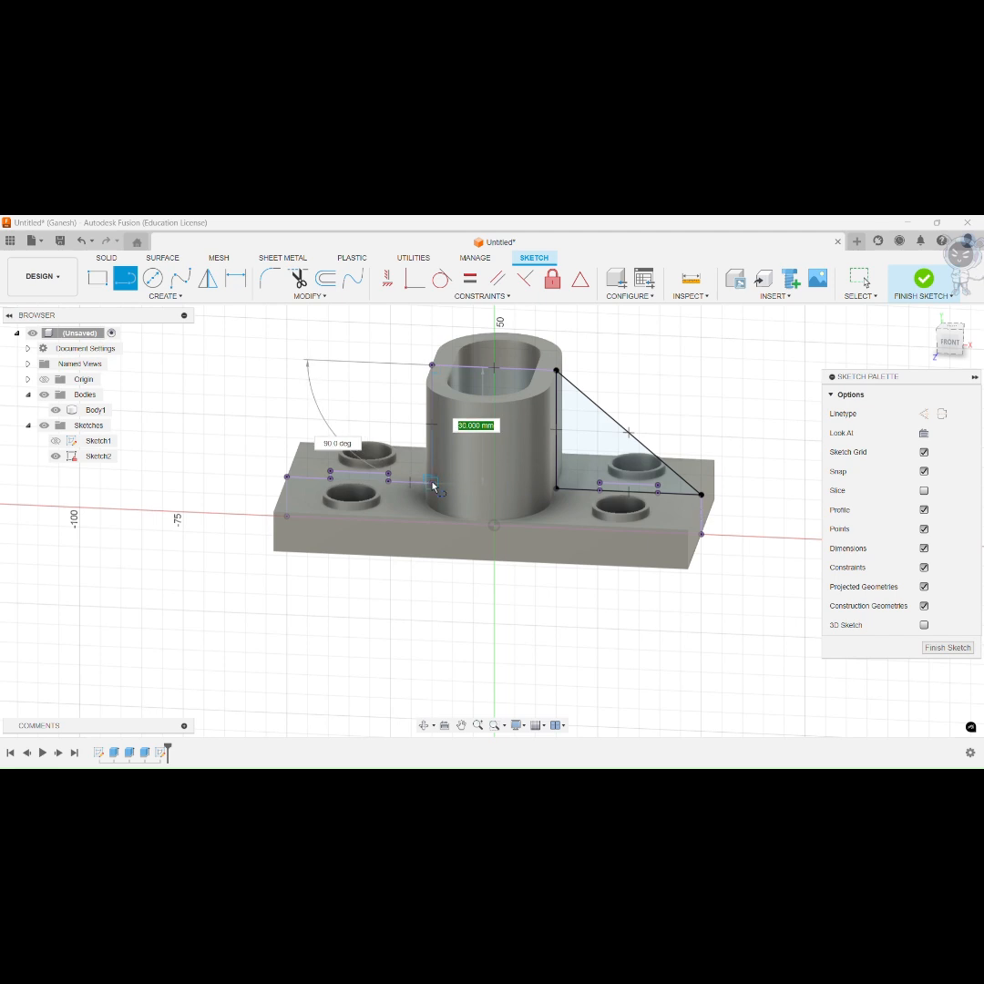
pyautogui.click(433, 483)
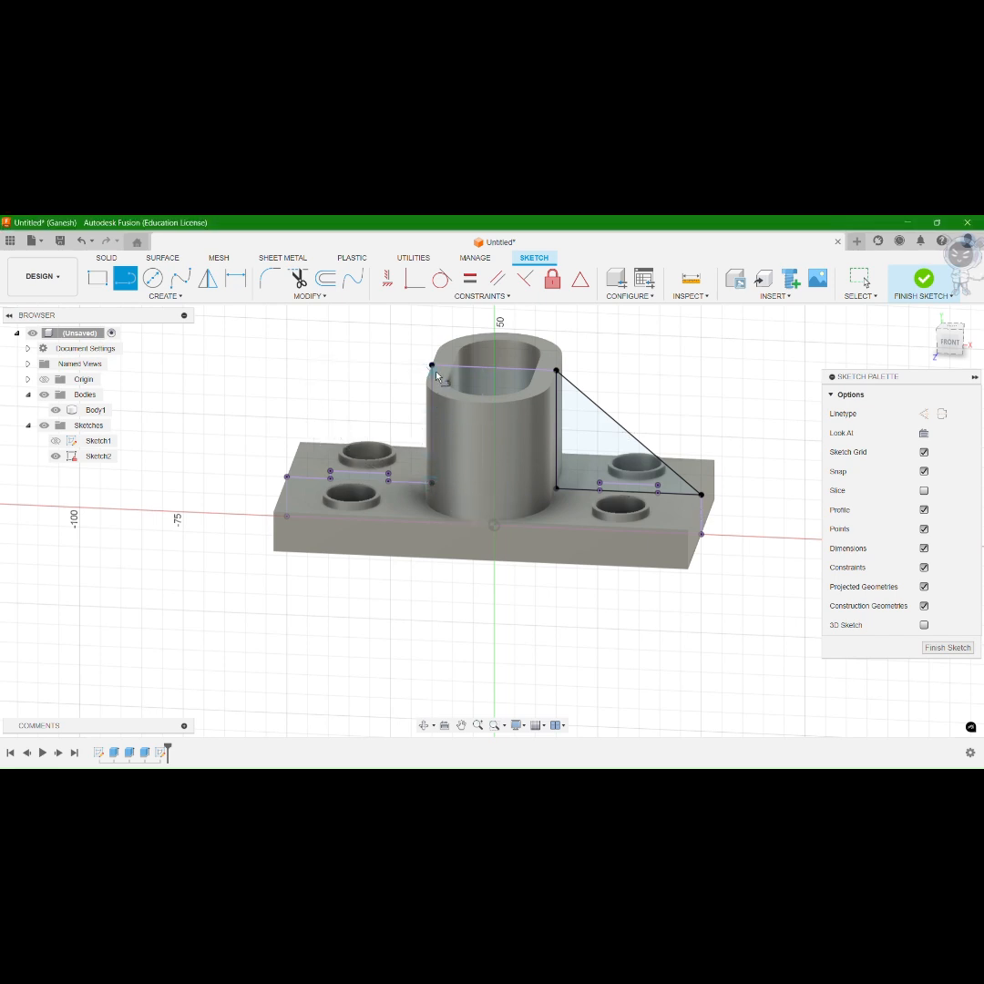
pyautogui.click(432, 365)
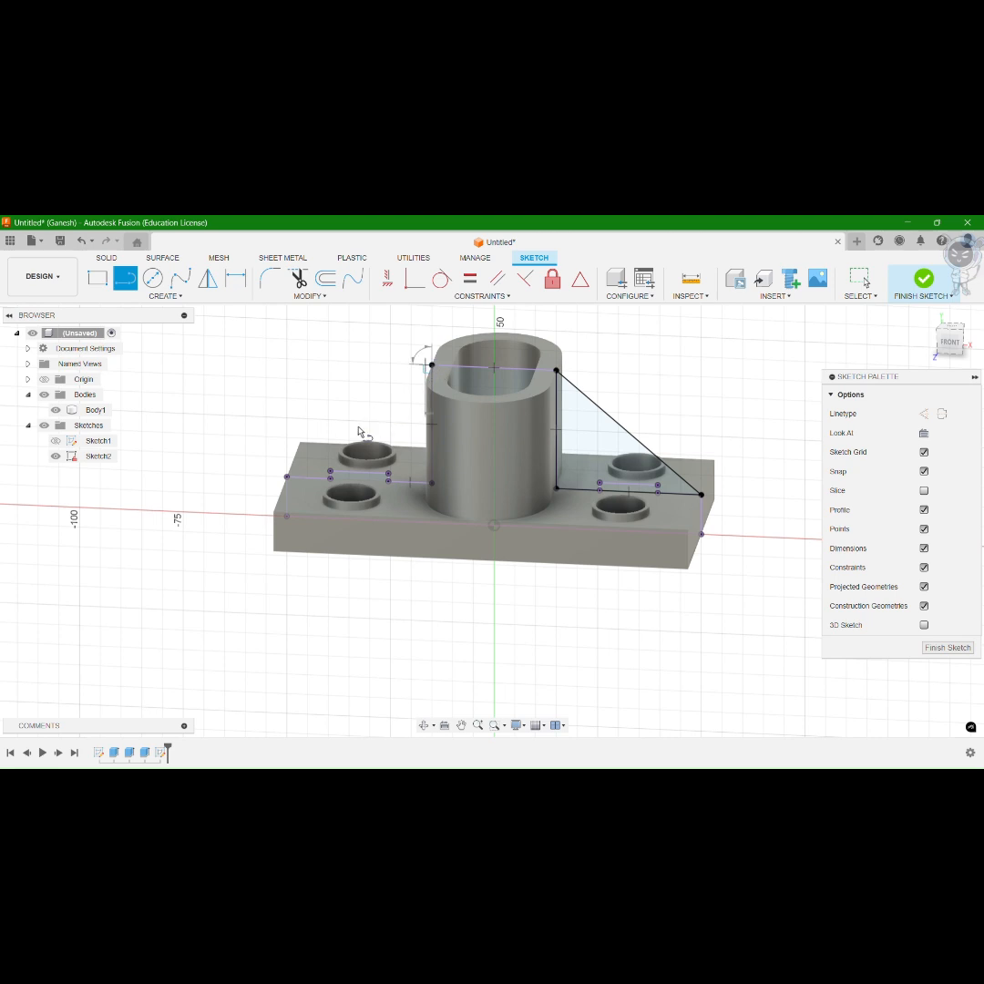
pyautogui.click(287, 475)
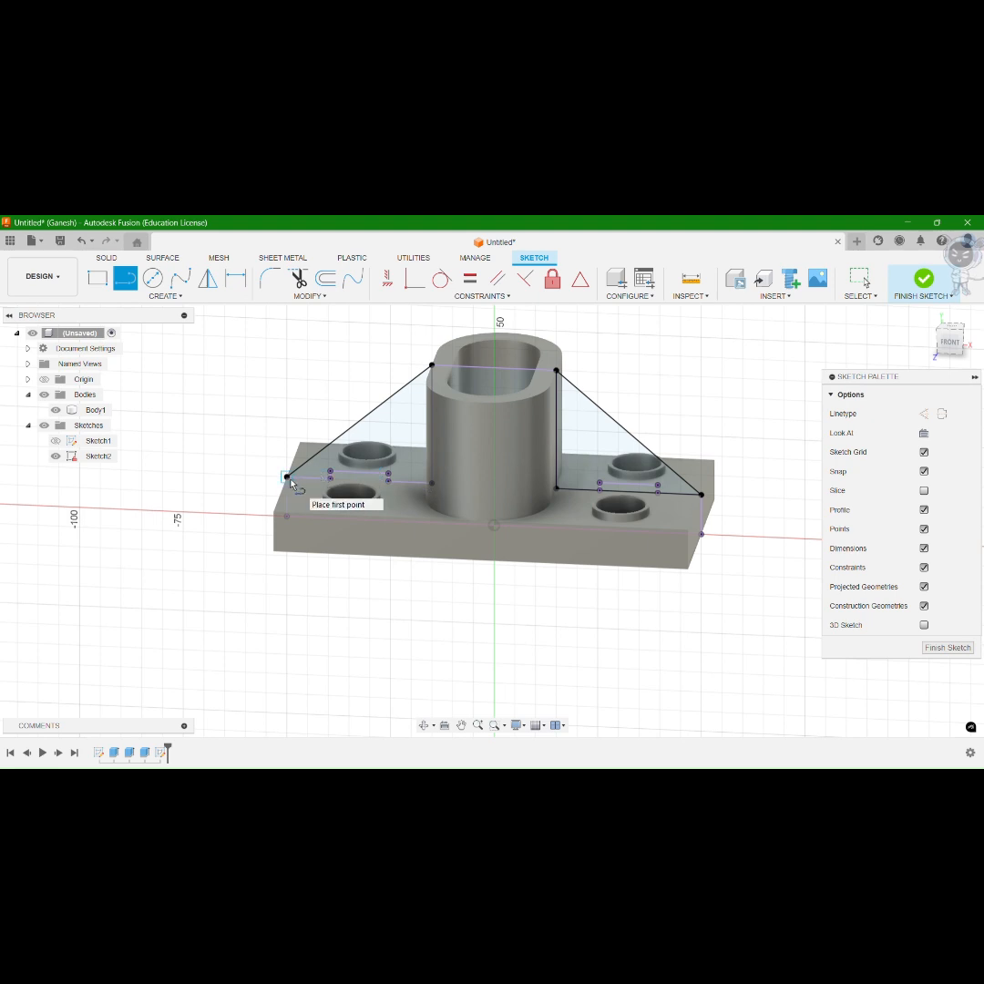
pyautogui.click(288, 477)
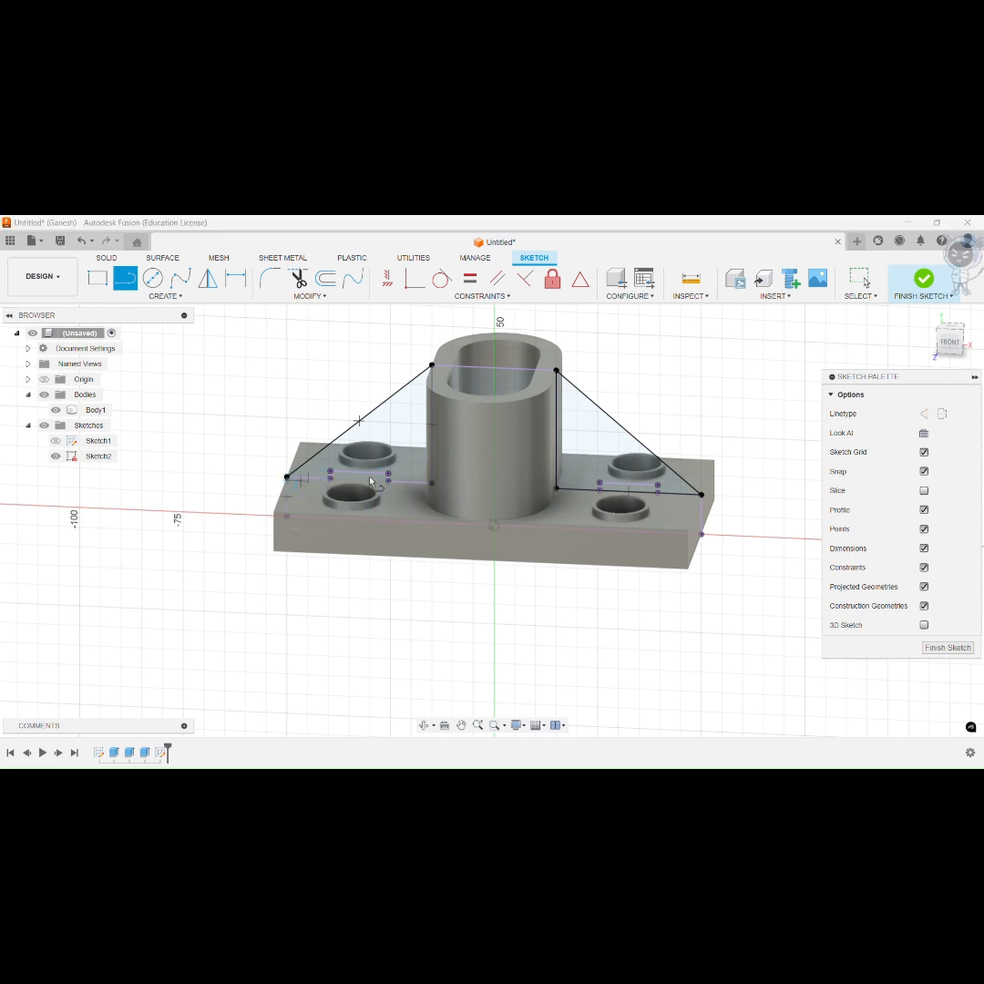
pyautogui.doubleClick(432, 484)
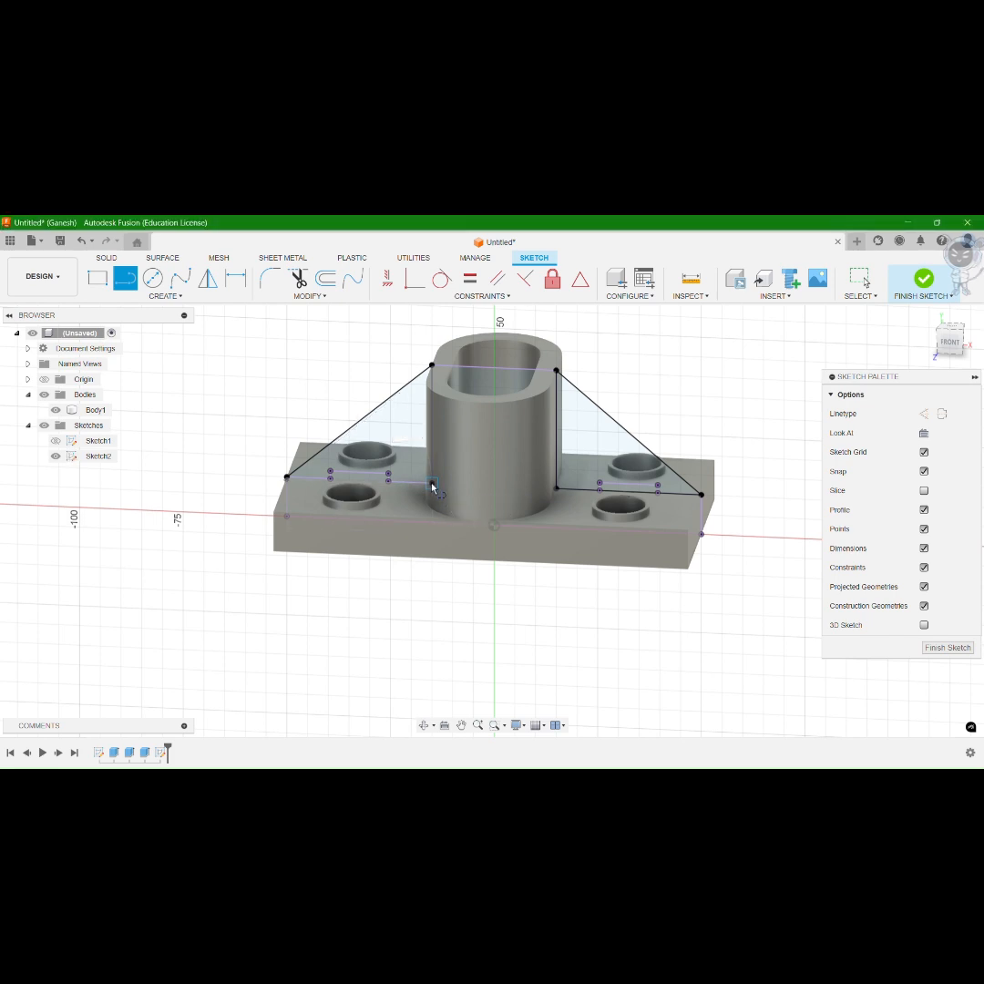
pyautogui.click(925, 284)
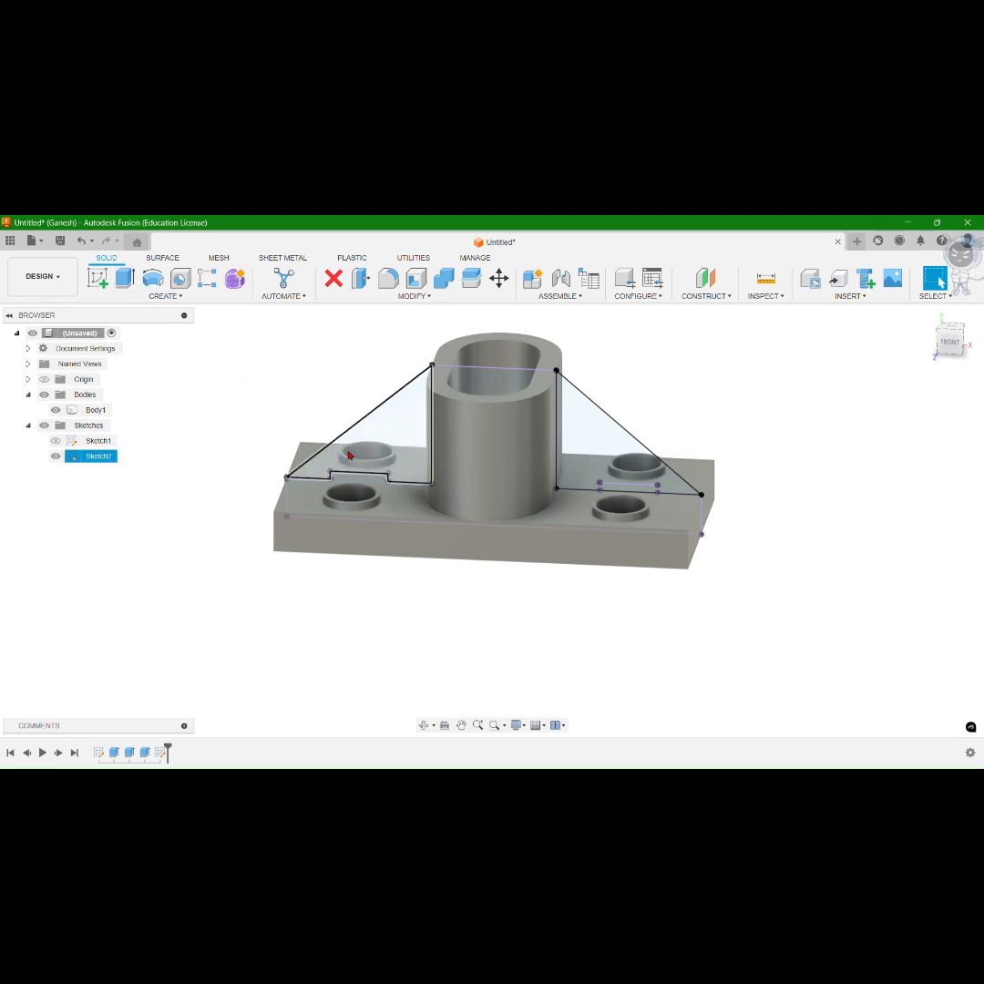
# Step: Begin an extrusion with both triangles selected as profiles, including the small rectangular regions at the ring bosses
pyautogui.scroll(5, 349, 454)
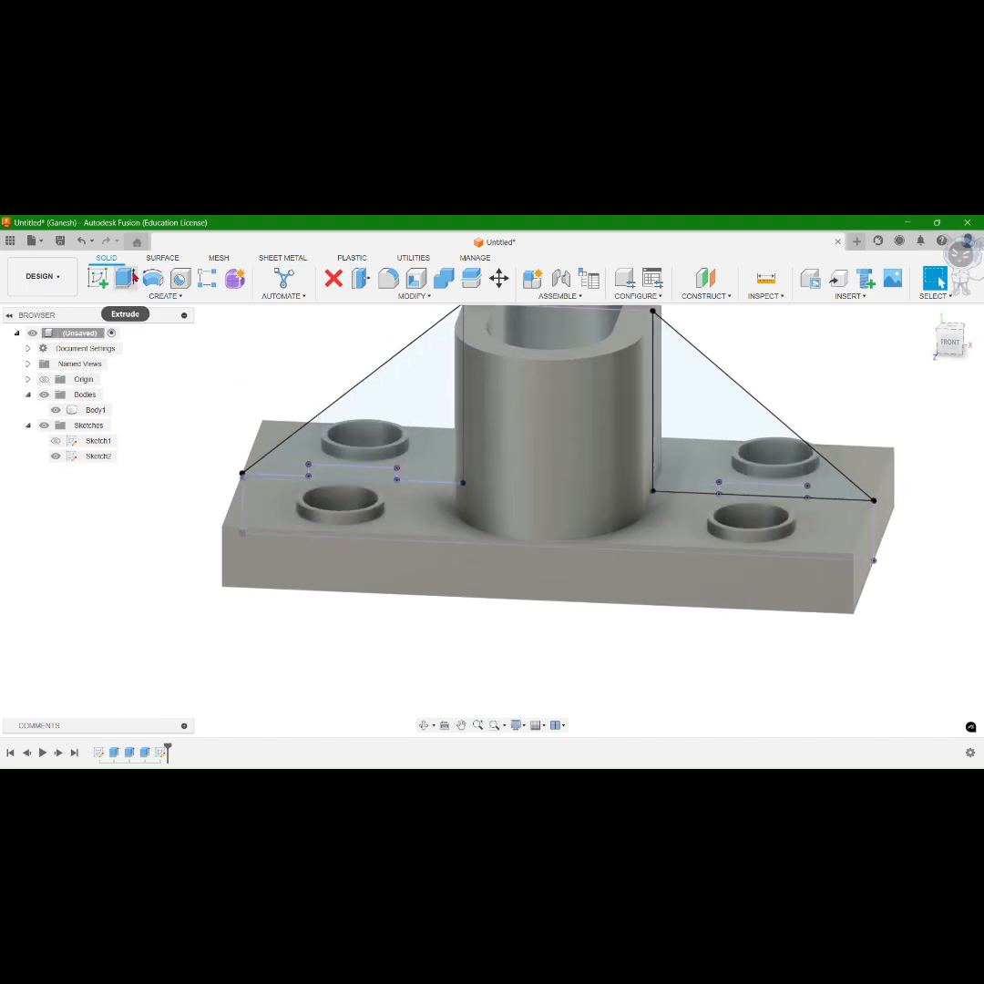
pyautogui.click(126, 278)
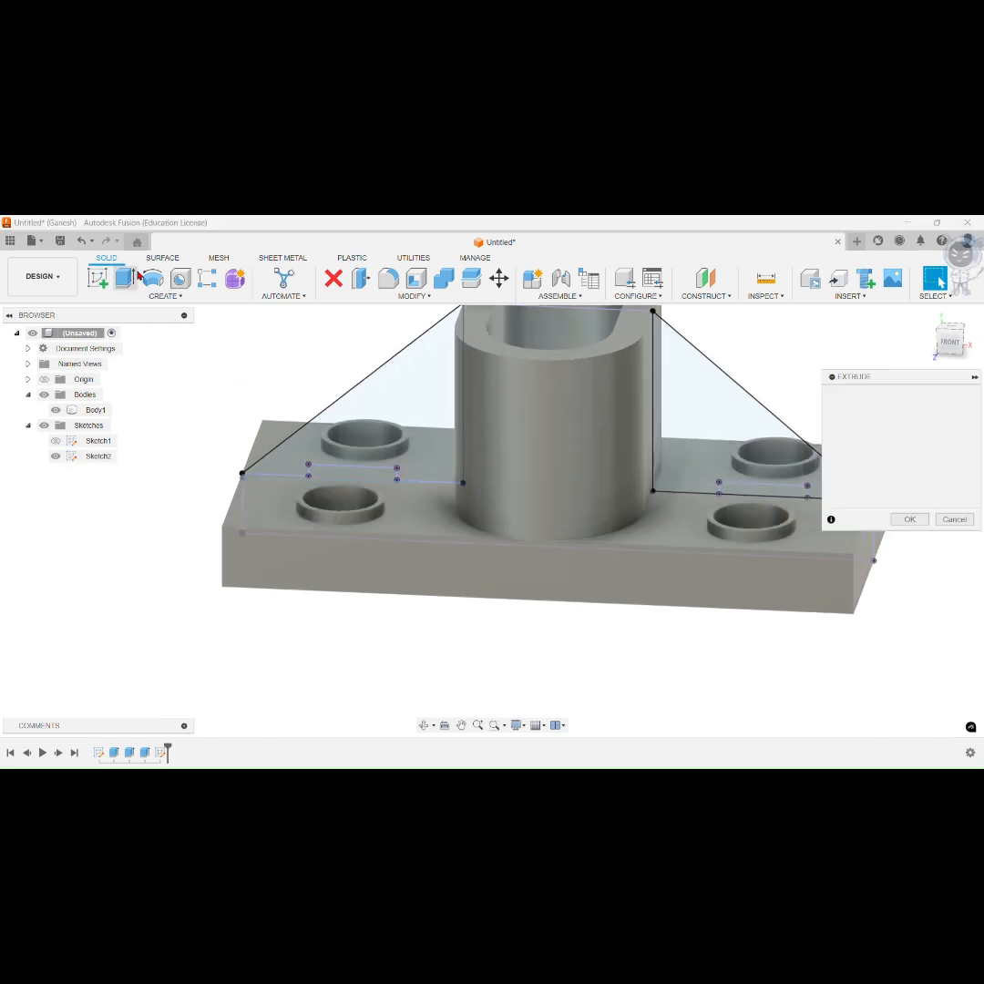
pyautogui.click(405, 464)
pyautogui.click(387, 475)
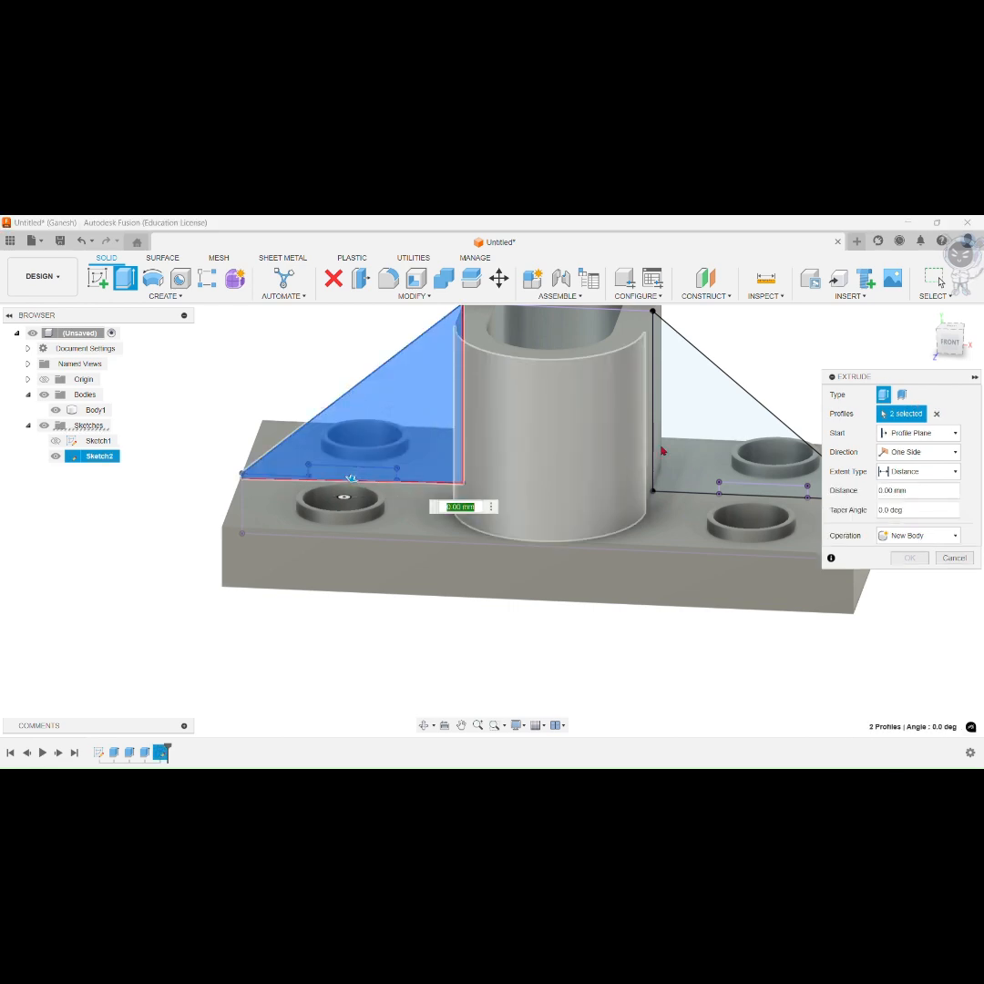
pyautogui.click(724, 435)
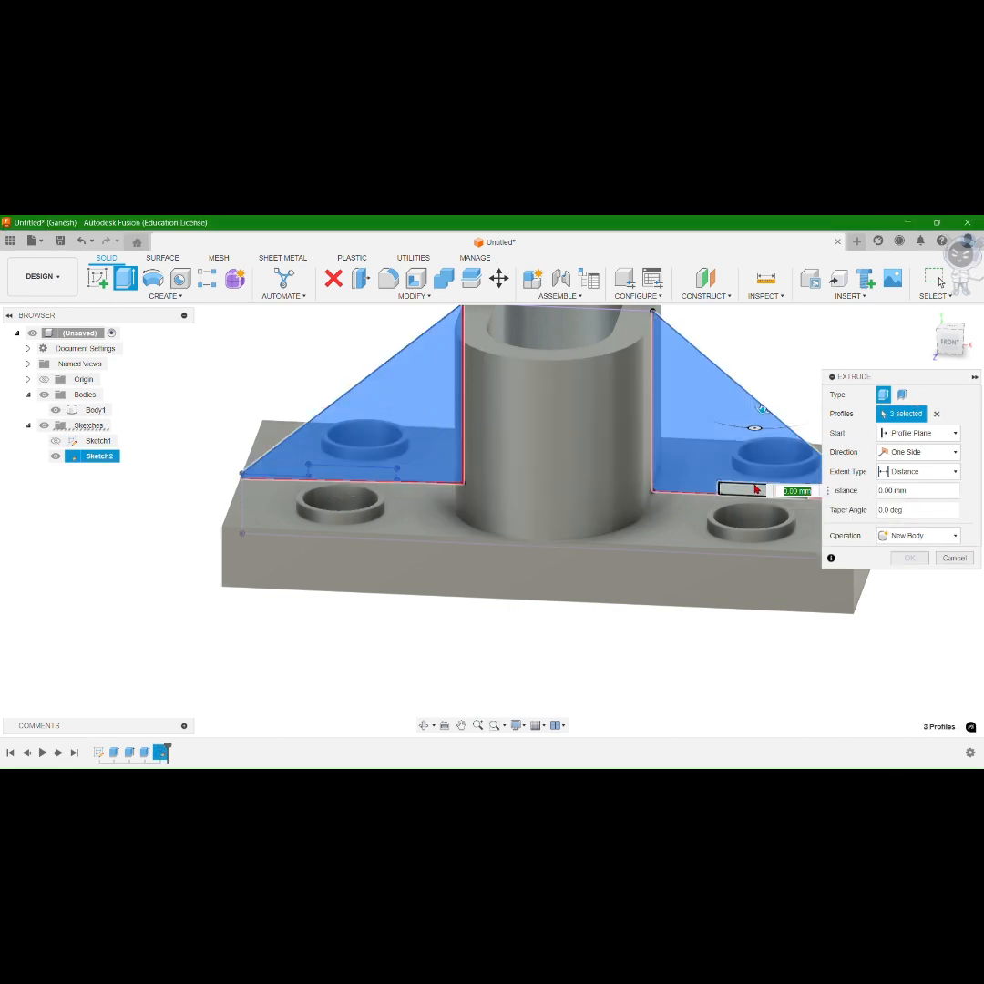
pyautogui.click(755, 489)
pyautogui.scroll(-3, 781, 341)
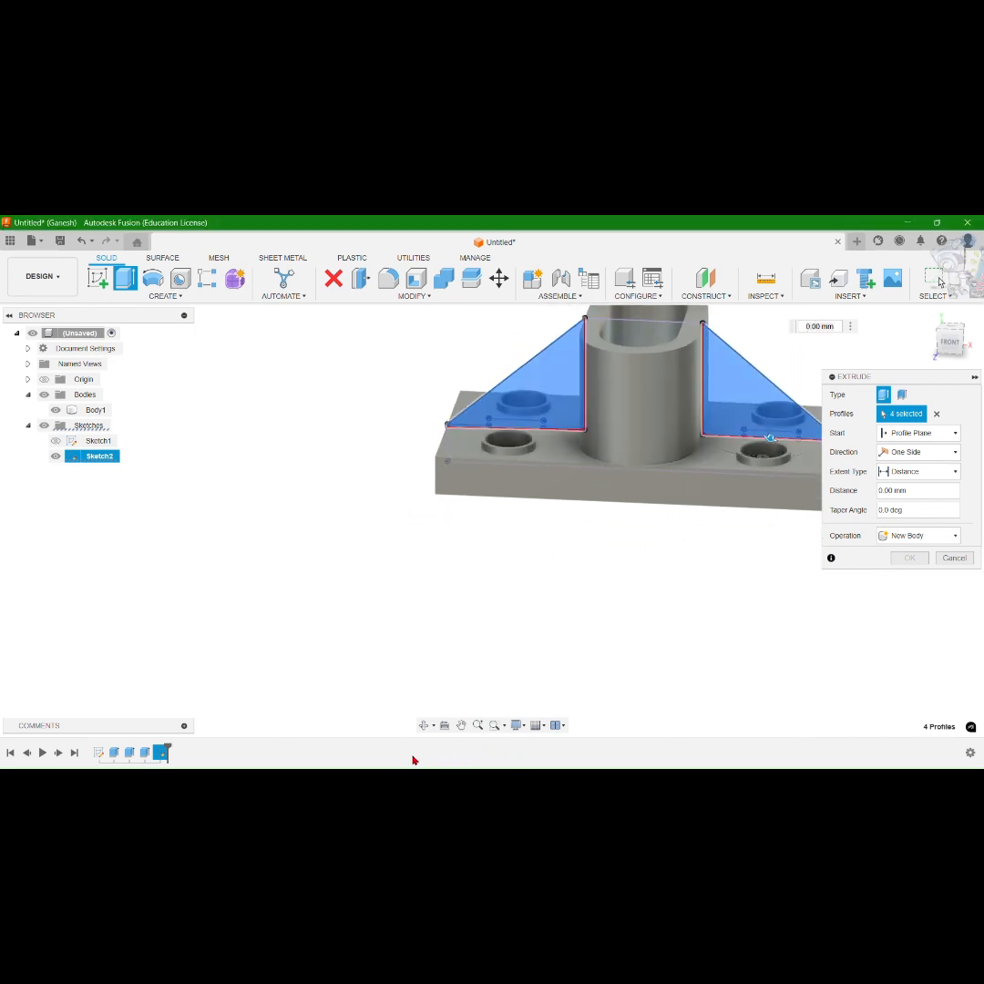
# Step: Extrude the selected rib profiles symmetrically by 5 mm per side, joined to the existing body
pyautogui.keyDown('shift'); pyautogui.moveTo(461, 610); pyautogui.dragTo(387, 596, button='middle'); pyautogui.keyUp('shift')
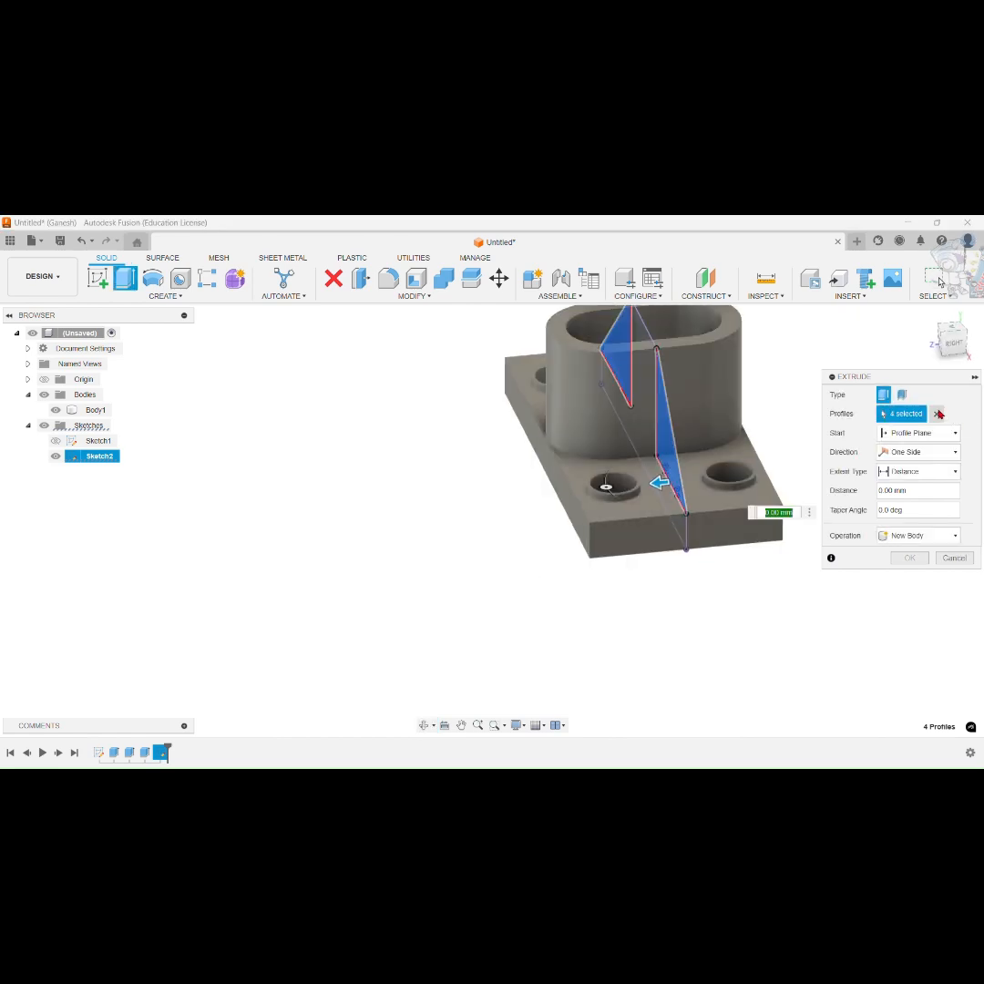
pyautogui.click(947, 452)
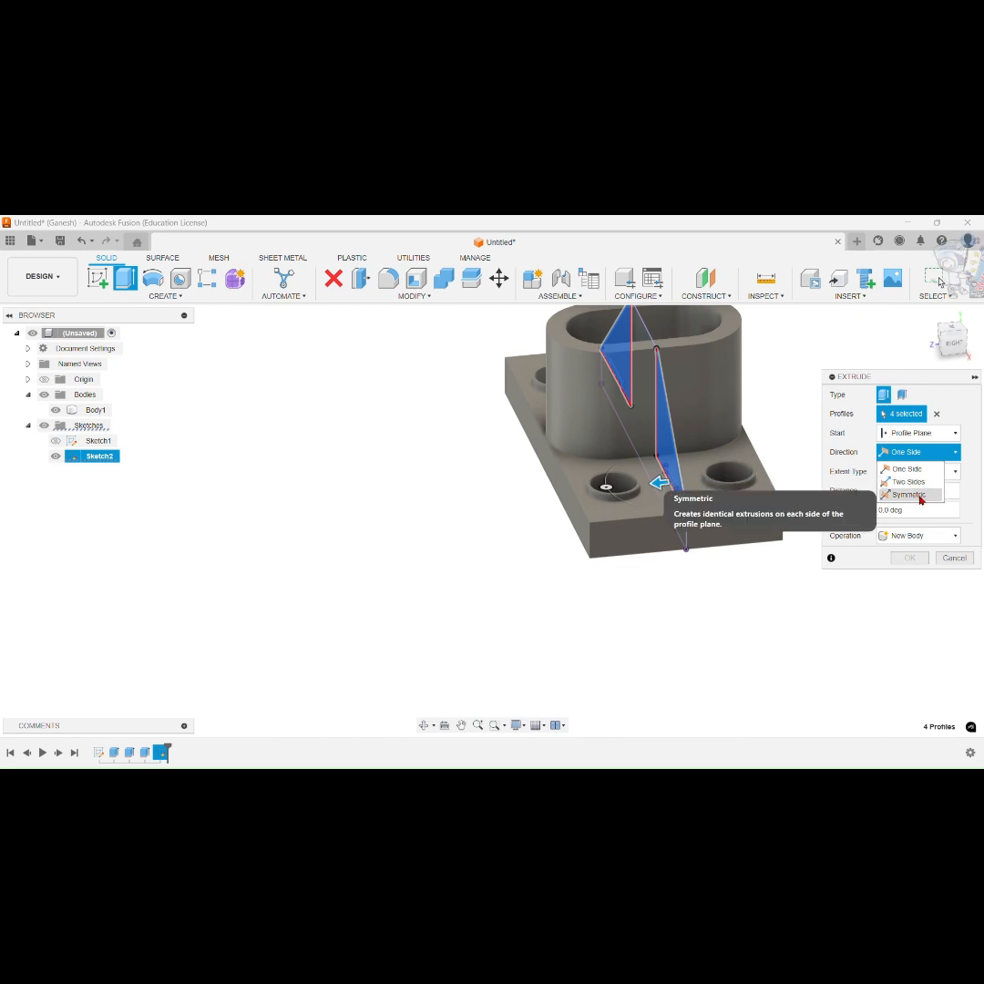
pyautogui.click(920, 496)
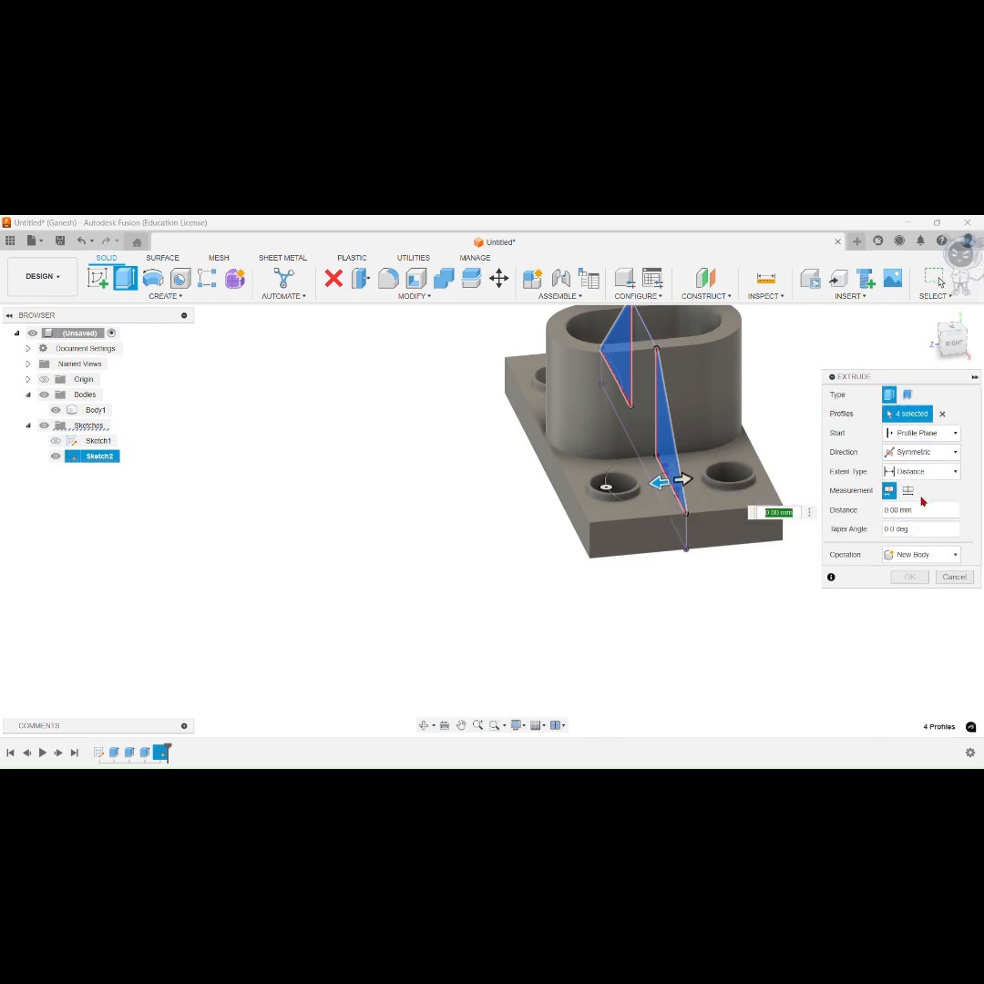
pyautogui.write('1')
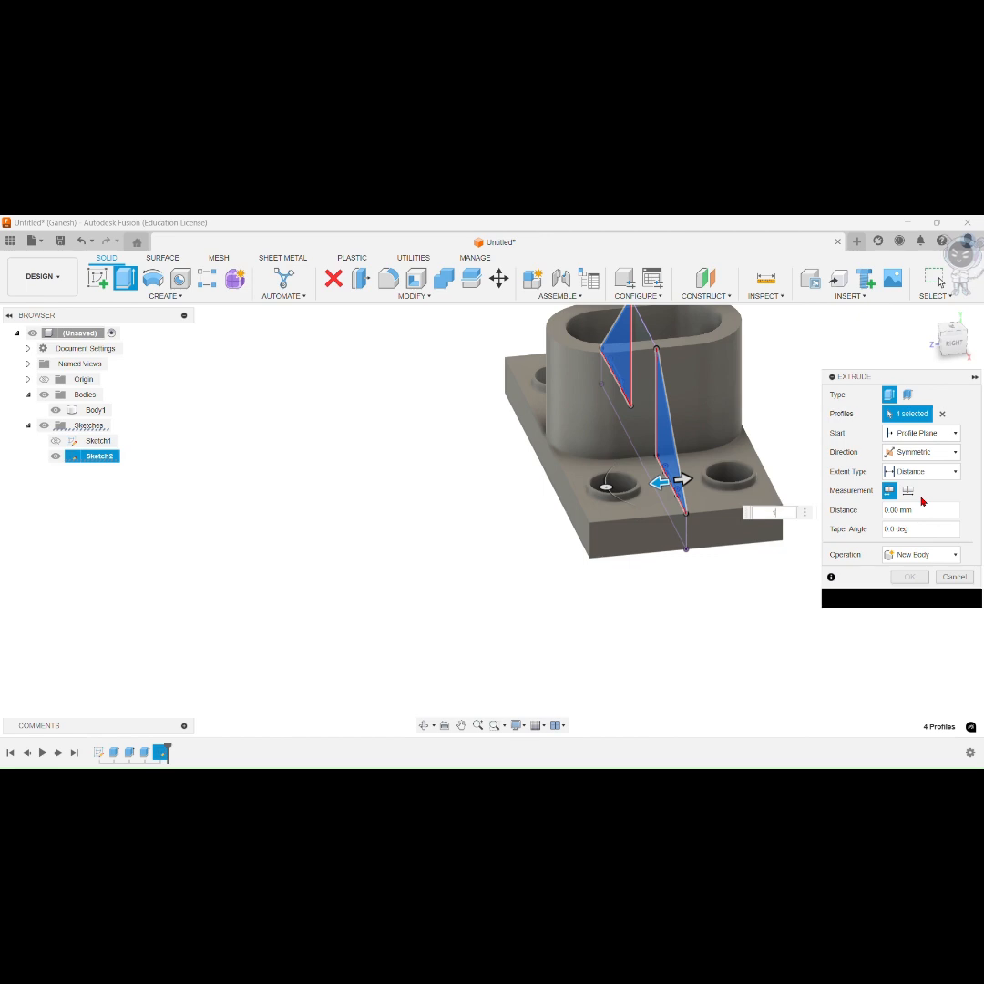
pyautogui.write('0')
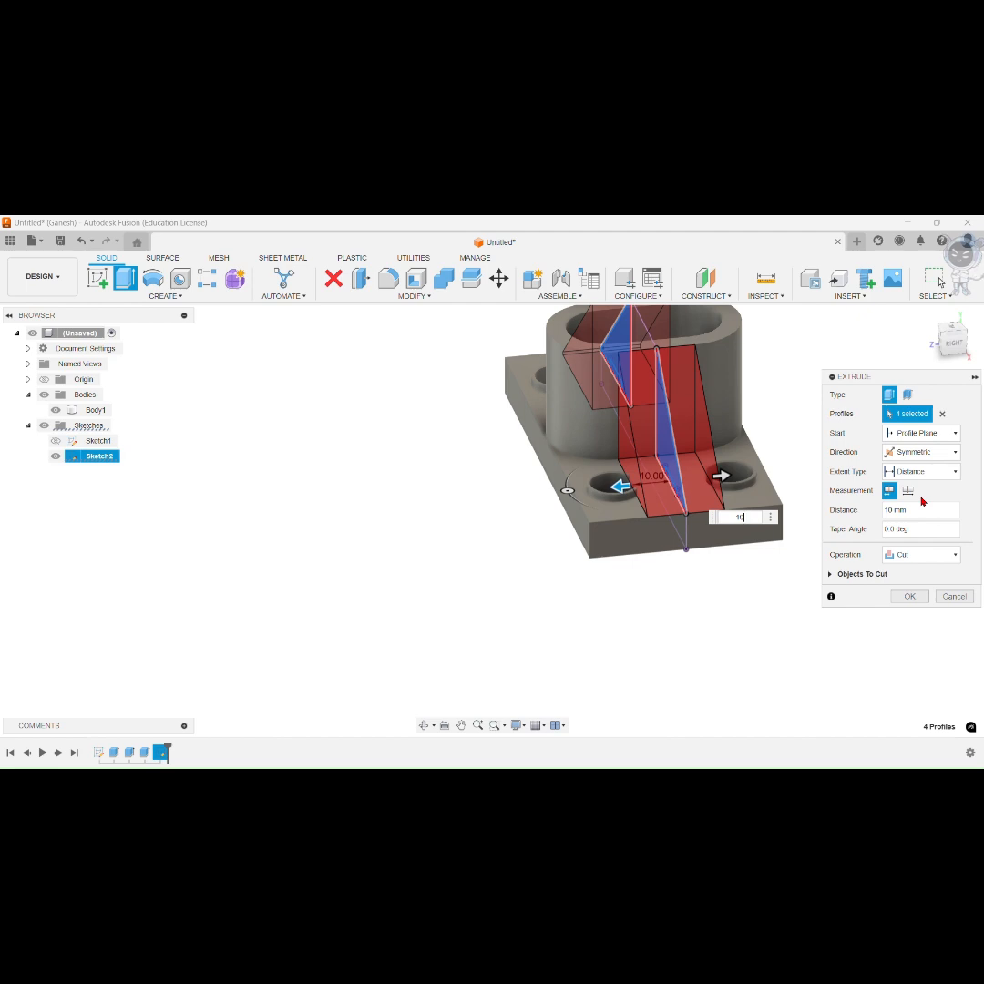
pyautogui.press('BackSpace')
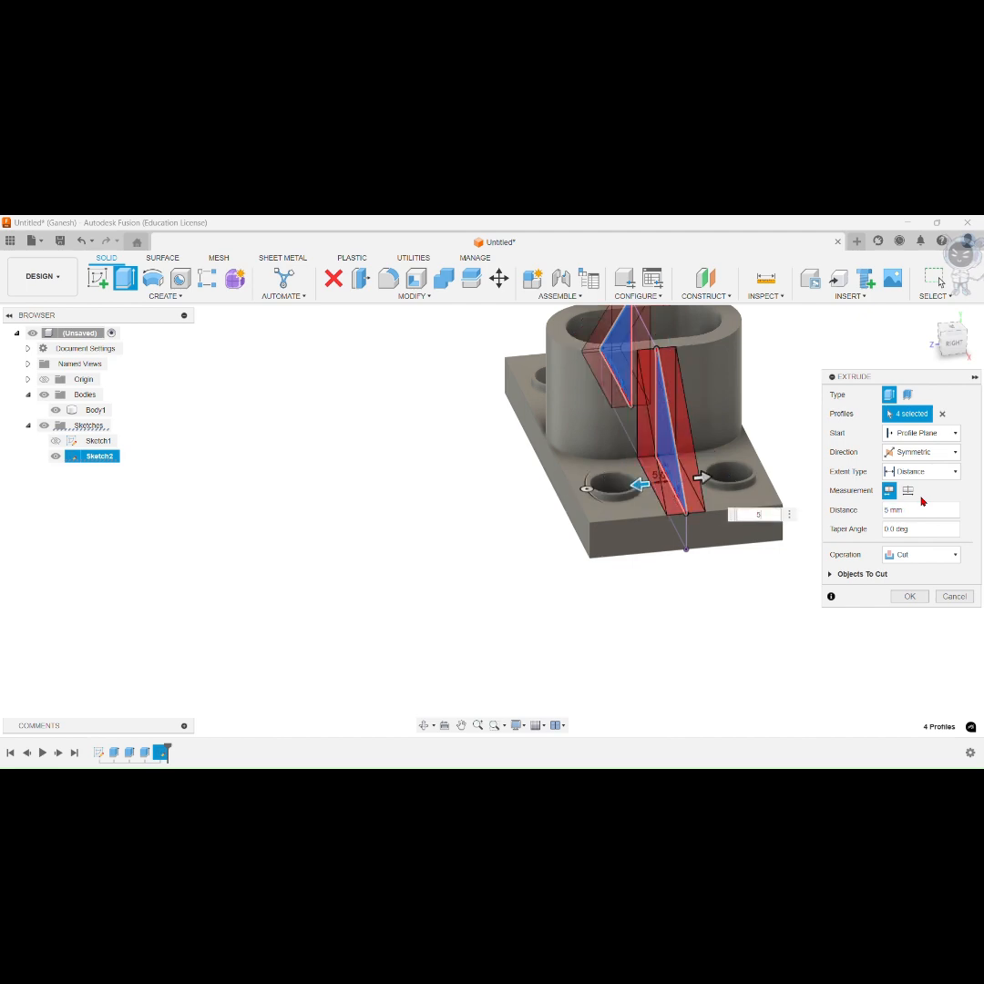
pyautogui.click(922, 554)
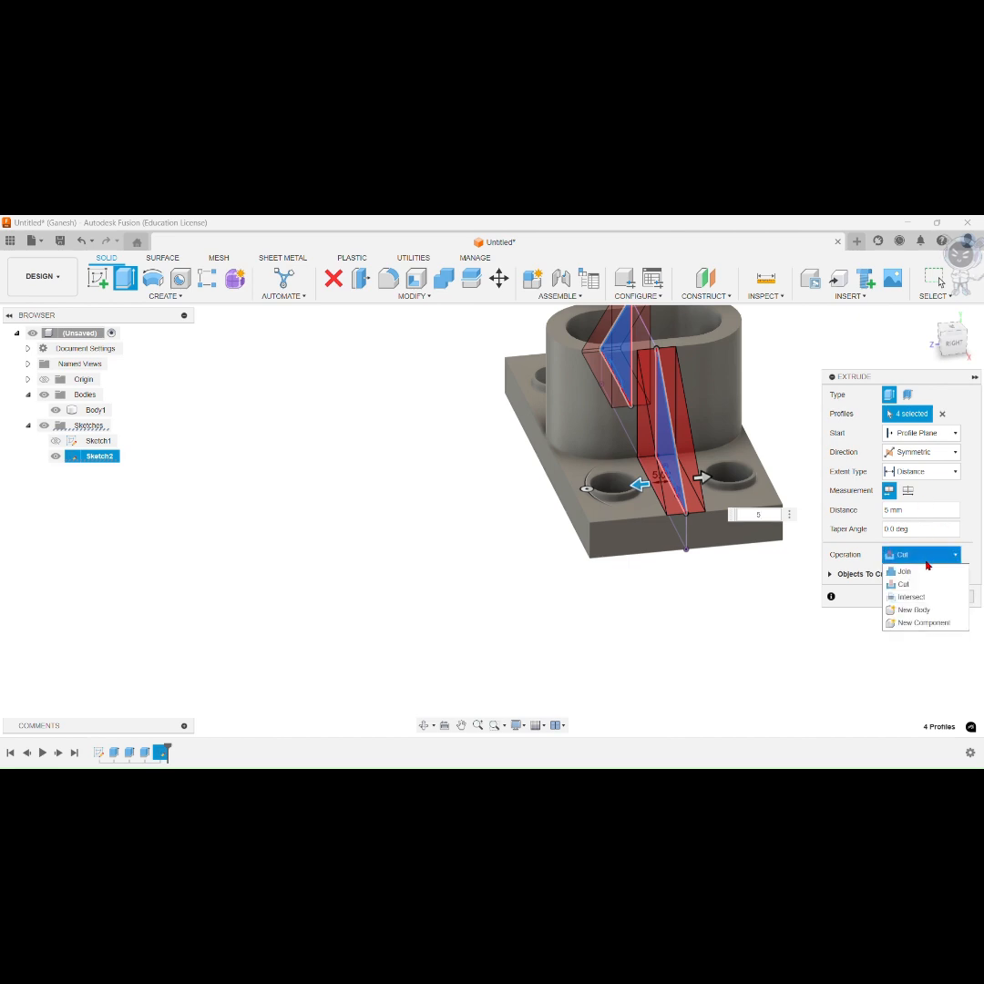
pyautogui.click(926, 573)
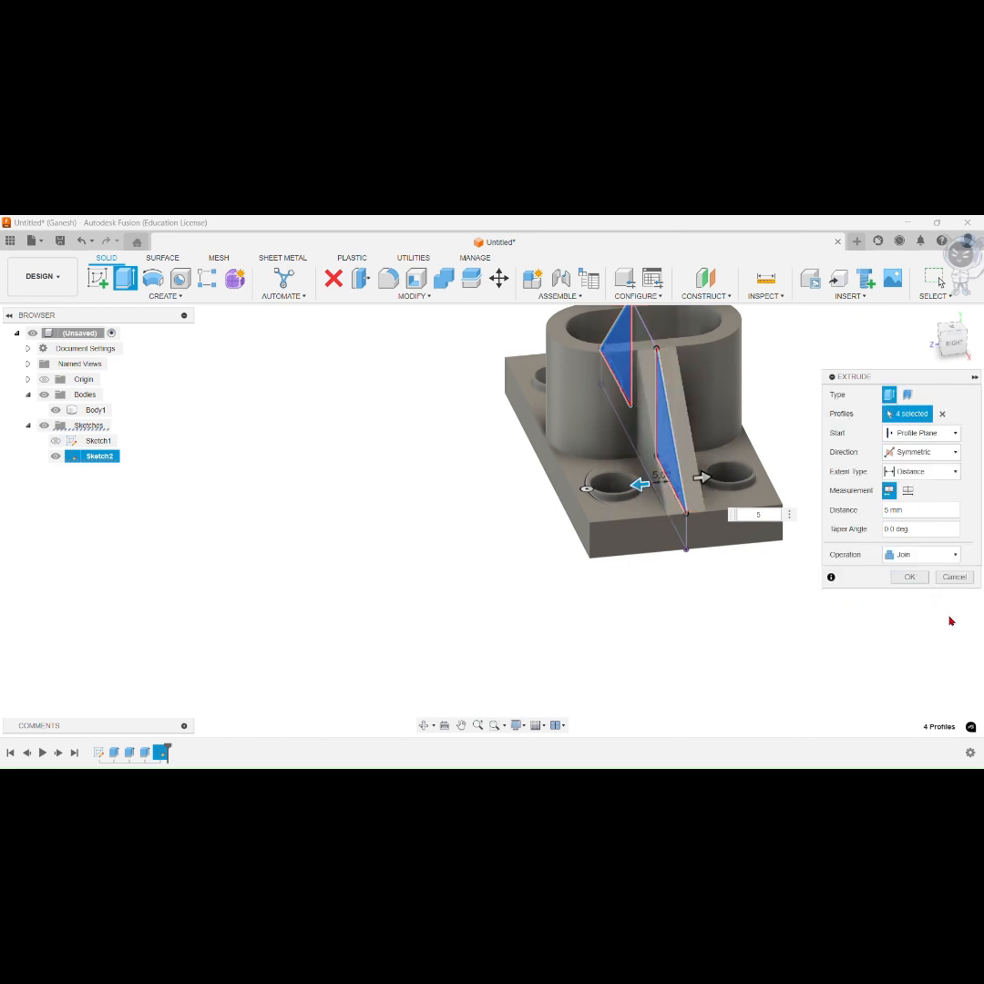
pyautogui.click(909, 577)
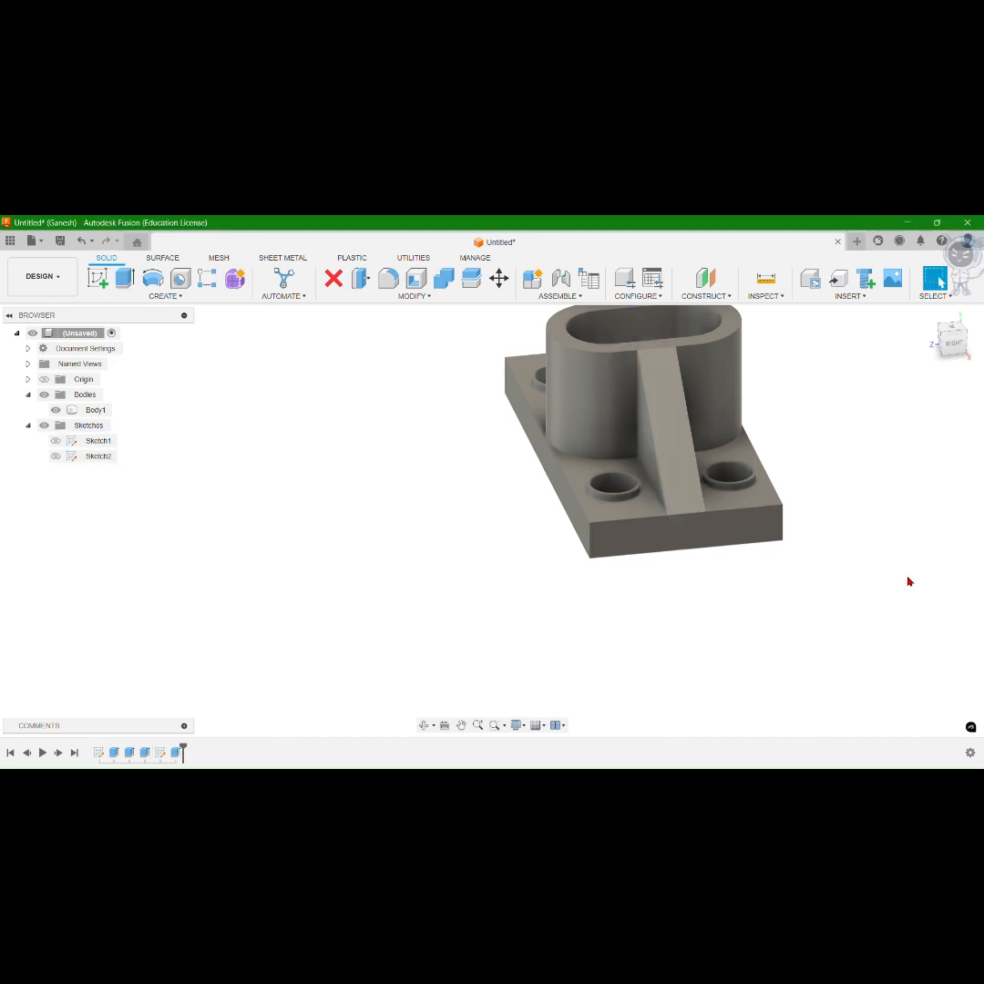